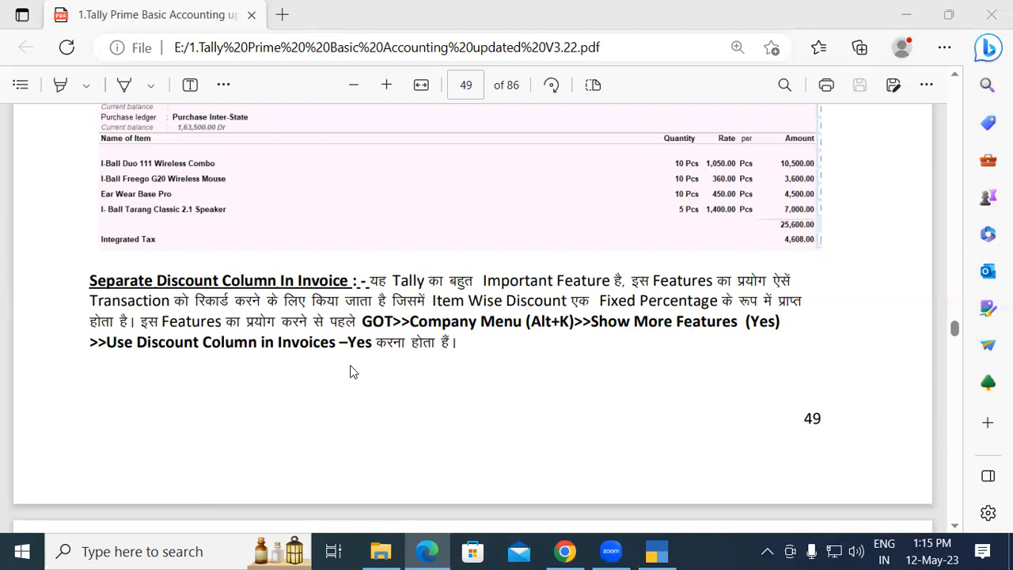
Step: Read how to enable the separate discount column in invoices and go on to exercise 8 in the PDF
click(368, 316)
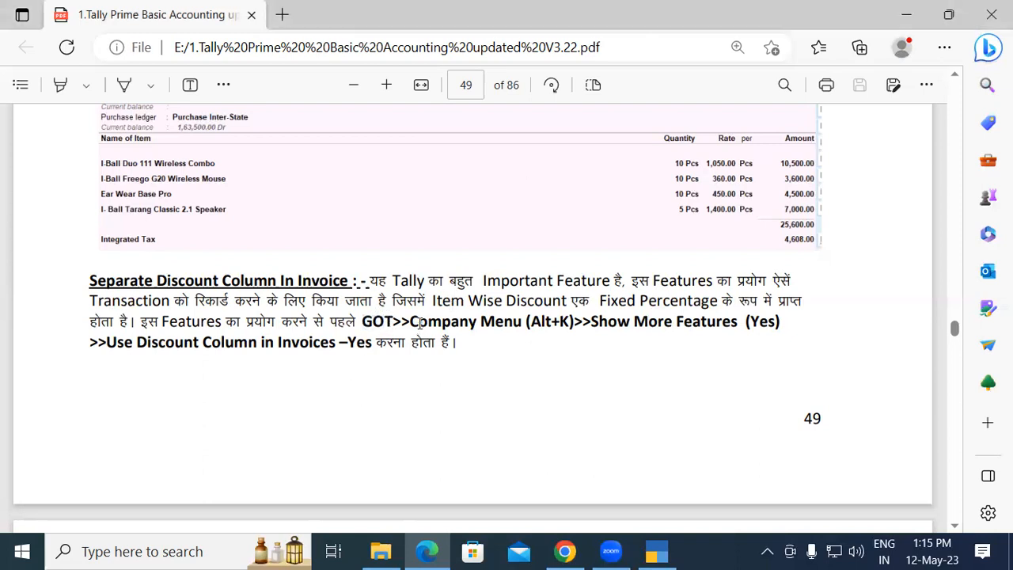
drag(420, 321, 546, 322)
click(547, 320)
scroll(953, 526, down, 3)
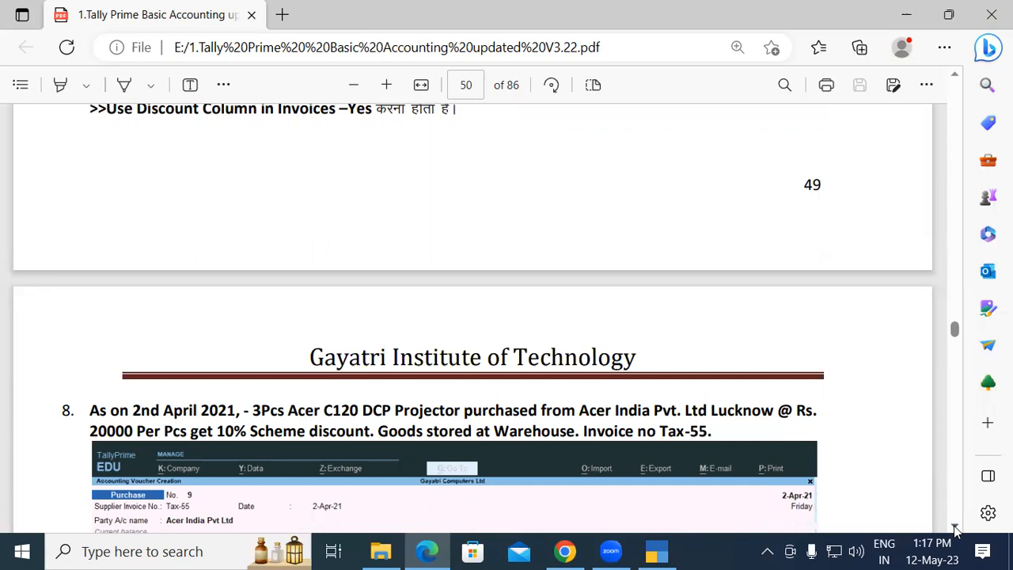
Step: Draw a circled B with a line to an underlined, ticked A.I.P in the blank space of page 49, labelling the line (P)
click(127, 91)
mouse_move(204, 176)
mouse_down()
mouse_move(208, 158)
mouse_move(226, 169)
mouse_move(421, 140)
mouse_up()
mouse_move(315, 168)
mouse_down()
mouse_move(300, 184)
mouse_move(320, 175)
mouse_move(329, 186)
mouse_up()
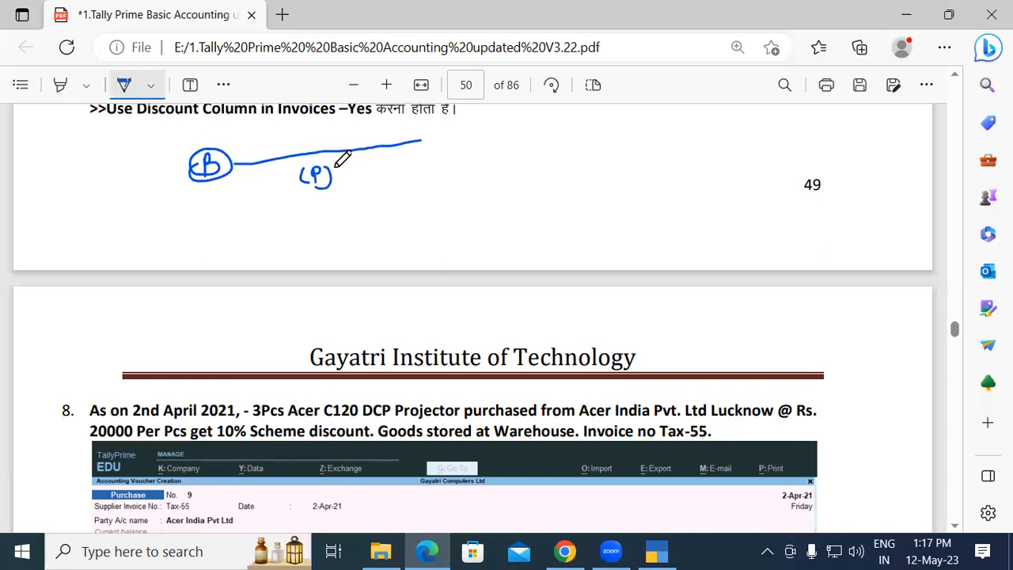
mouse_move(440, 148)
mouse_down()
mouse_move(446, 163)
mouse_move(503, 155)
mouse_move(583, 123)
mouse_up()
click(467, 155)
click(491, 150)
click(525, 147)
drag(419, 190, 557, 163)
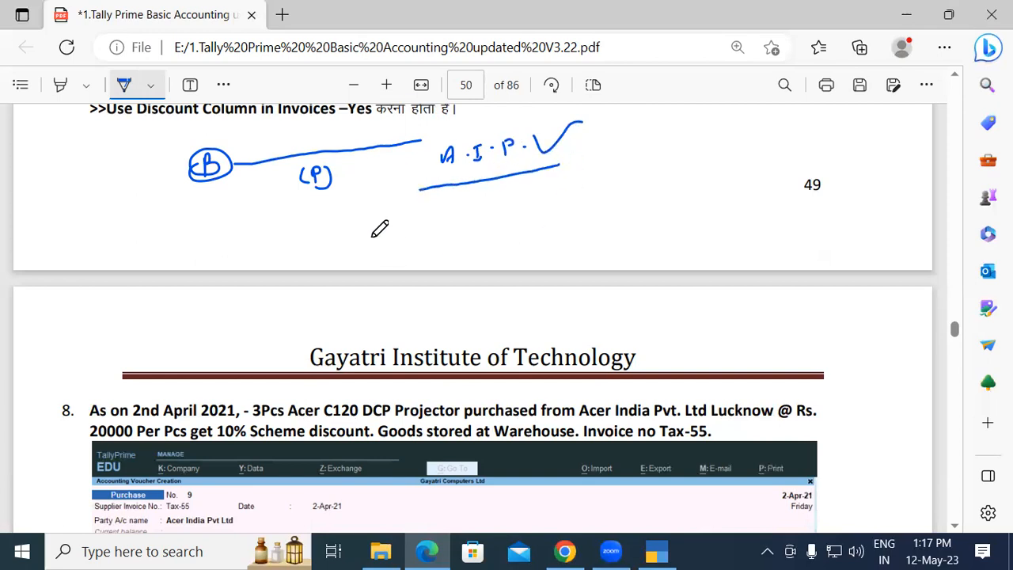
Step: Handwrite a circled 20000 below the sketch and add the circled discount notes beside it
click(407, 228)
mouse_move(403, 225)
mouse_down()
mouse_move(398, 242)
mouse_move(435, 220)
mouse_move(441, 232)
mouse_move(497, 231)
mouse_up()
mouse_move(403, 267)
mouse_down()
mouse_move(495, 233)
mouse_move(410, 208)
mouse_move(545, 218)
mouse_move(532, 220)
mouse_move(593, 204)
mouse_move(612, 214)
mouse_move(643, 184)
mouse_move(653, 207)
mouse_up()
mouse_move(615, 179)
mouse_down()
mouse_move(611, 212)
mouse_move(658, 214)
mouse_move(603, 190)
mouse_up()
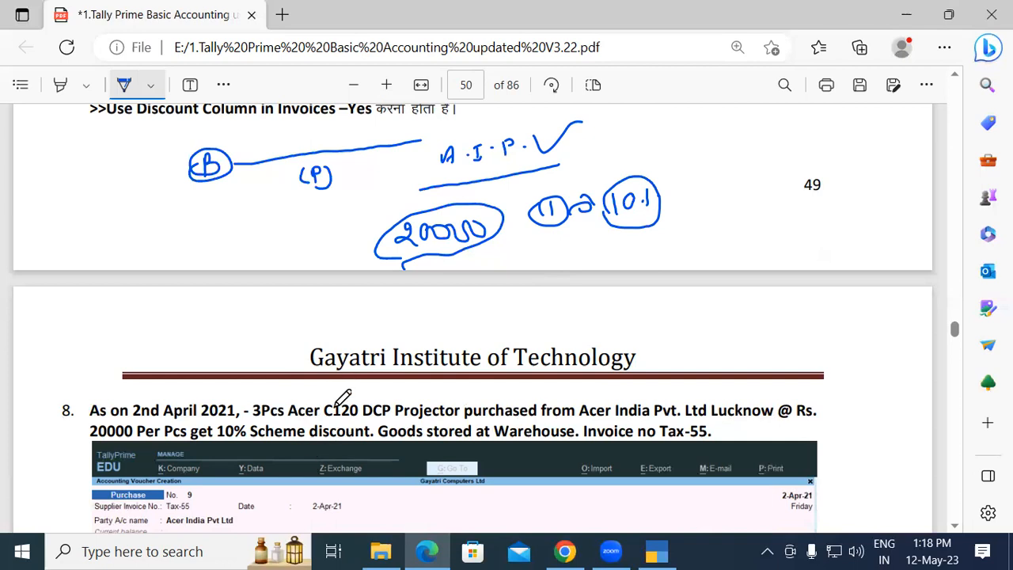
Step: Mark the Acer C120 projector, the supplier Acer India and the scheme discount in exercise 8 with pen ticks
drag(333, 401, 371, 380)
drag(595, 398, 635, 381)
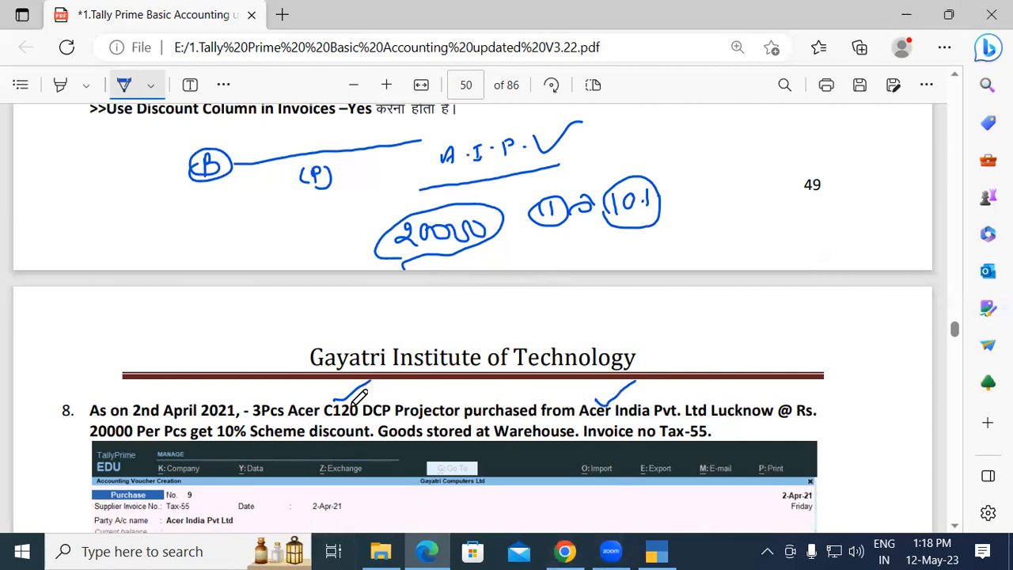
mouse_move(346, 411)
mouse_down()
mouse_move(356, 429)
mouse_move(384, 404)
mouse_up()
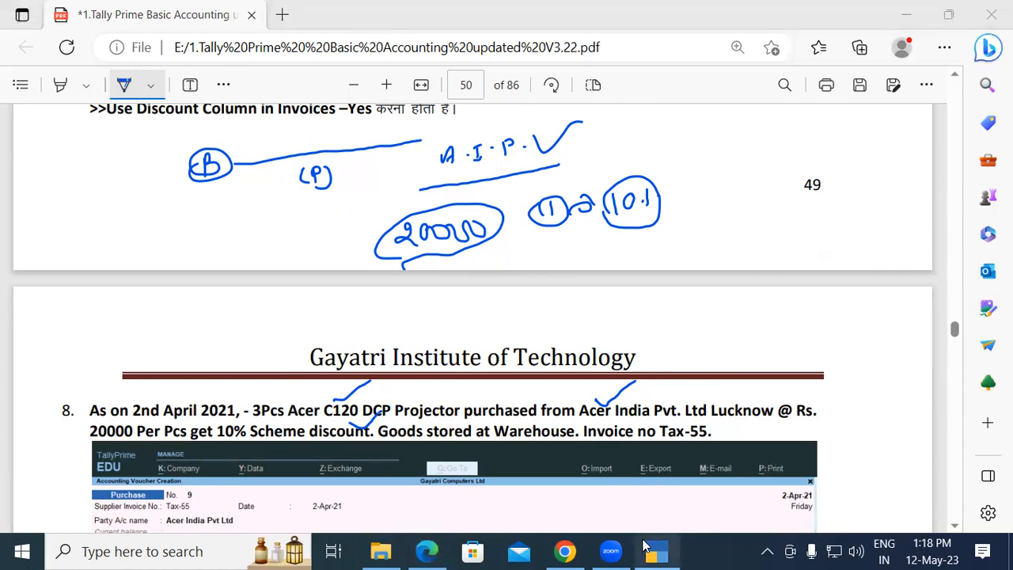
Step: Switch to TallyPrime and open the company features of Gayatri Institute of Technology
click(655, 553)
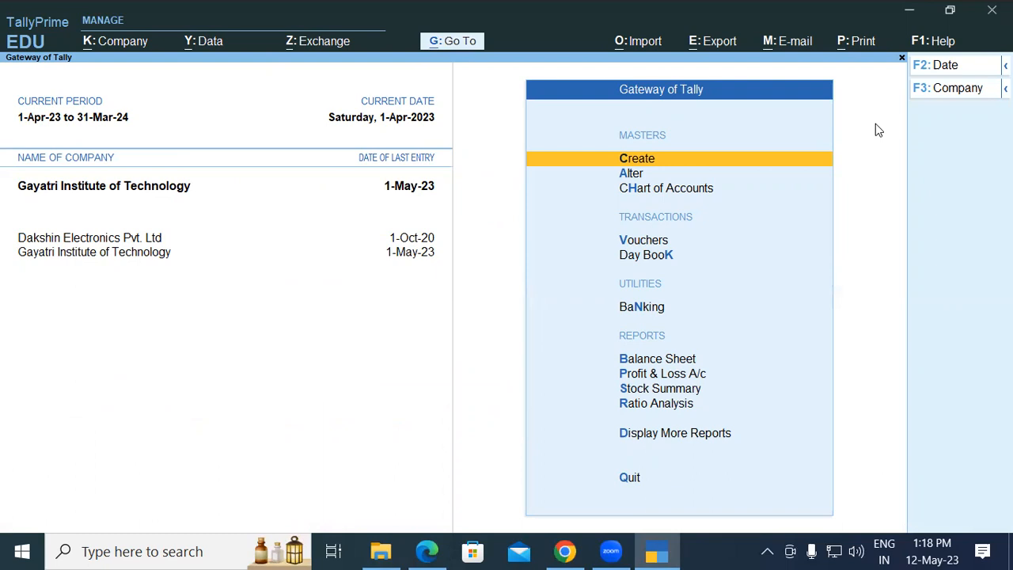
key(F11)
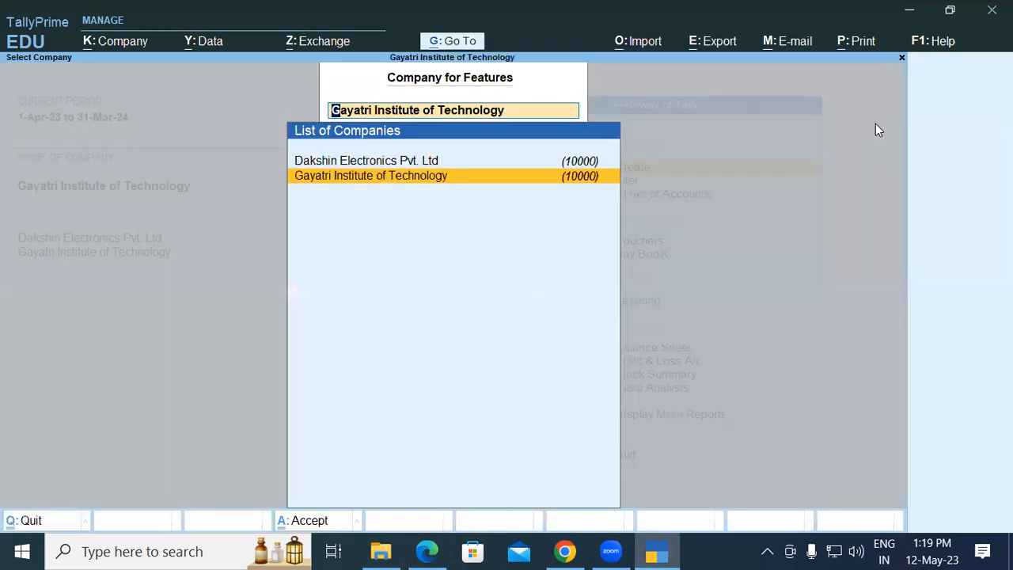
key(Return)
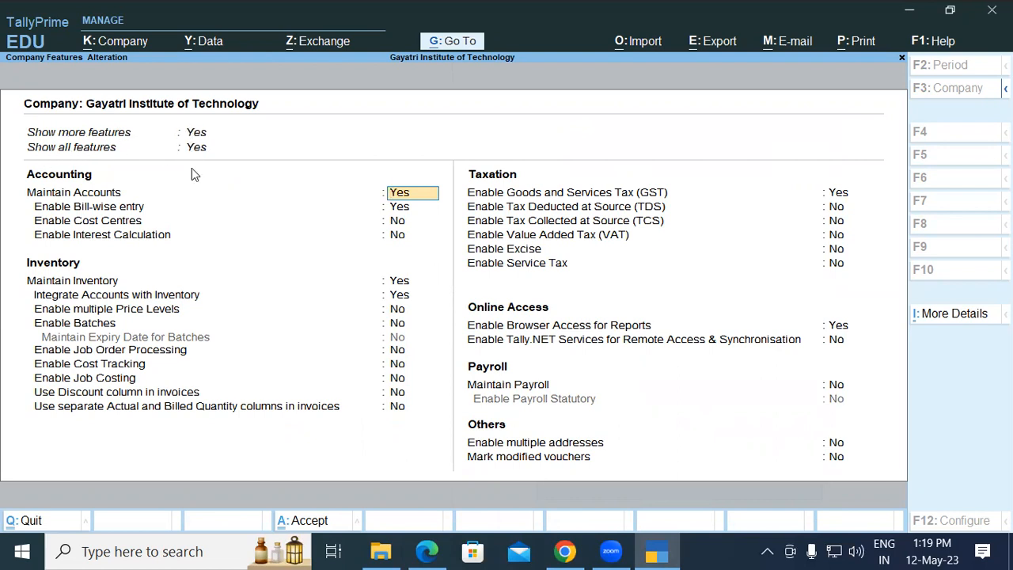
Step: Set Use Discount column in invoices to Yes, save the features and return to the Gateway of Tally
key(Down)
key(Down)
key(Down)
key(Down)
key(Down)
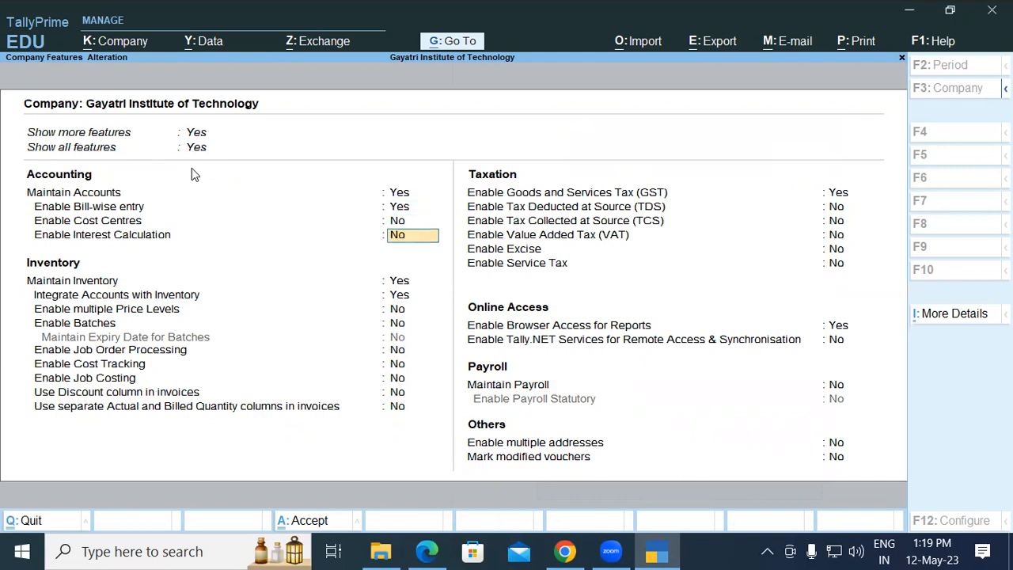
key(Down)
key(Down)
key(Down)
key(Down)
key(Down)
key(Down)
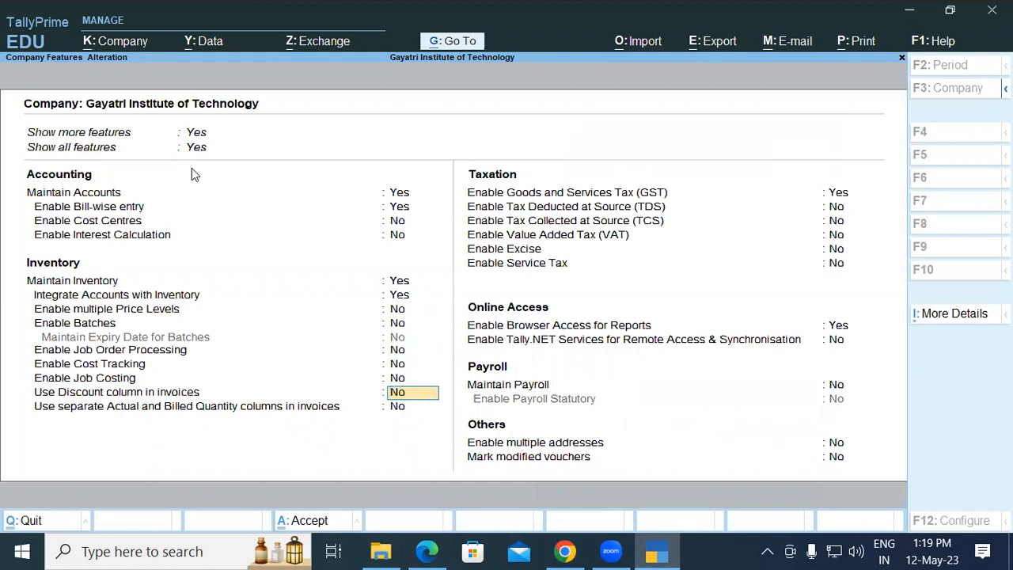
text(y)
key(Return)
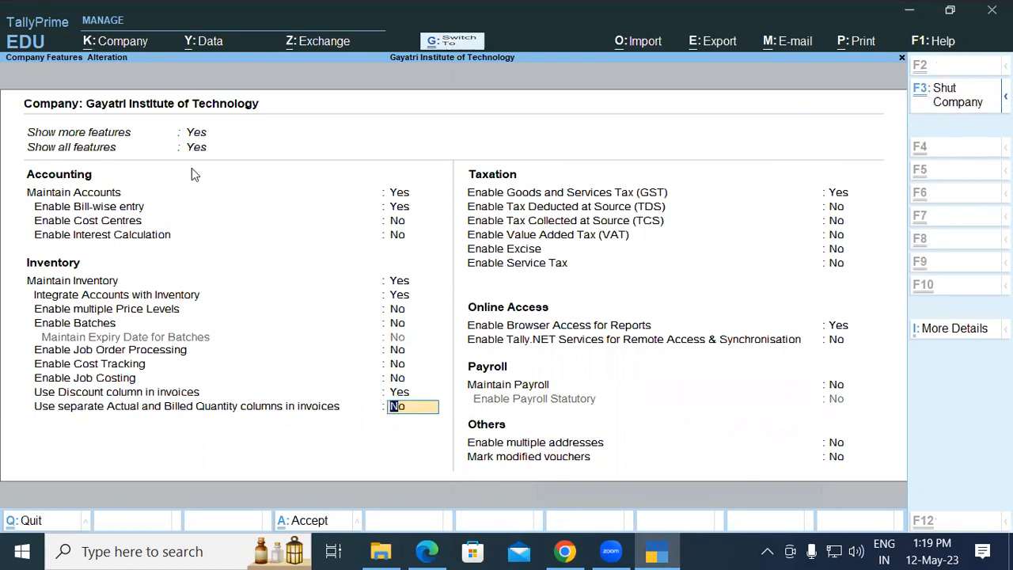
key(F3)
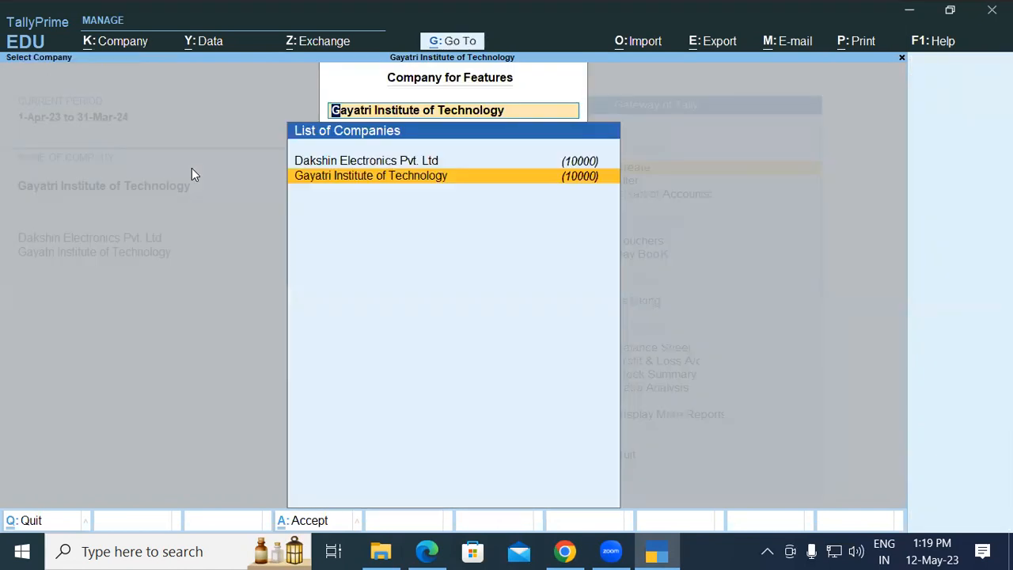
key(BackSpace)
key(Escape)
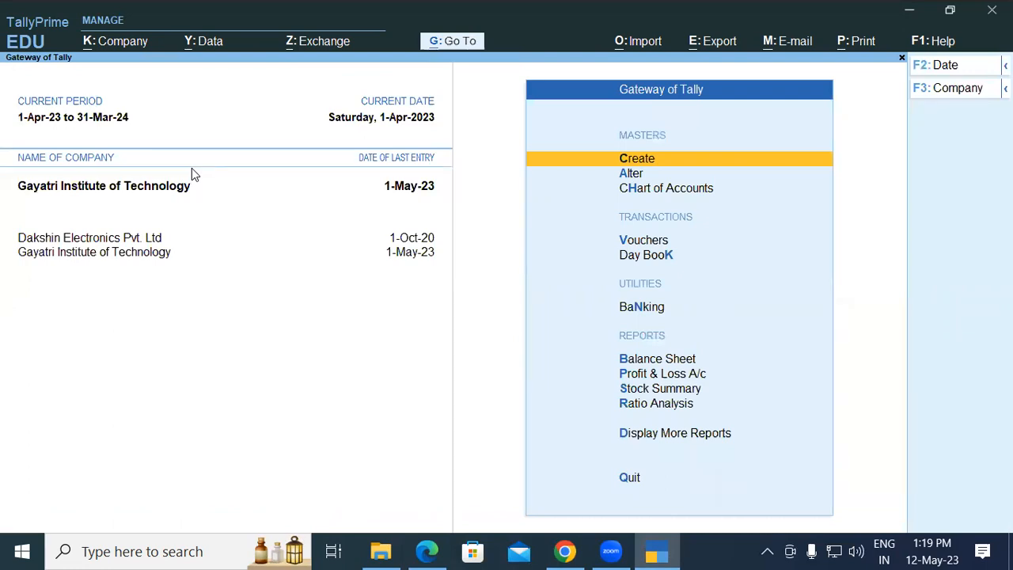
Step: Start a new purchase voucher
key(Down)
key(Down)
key(Down)
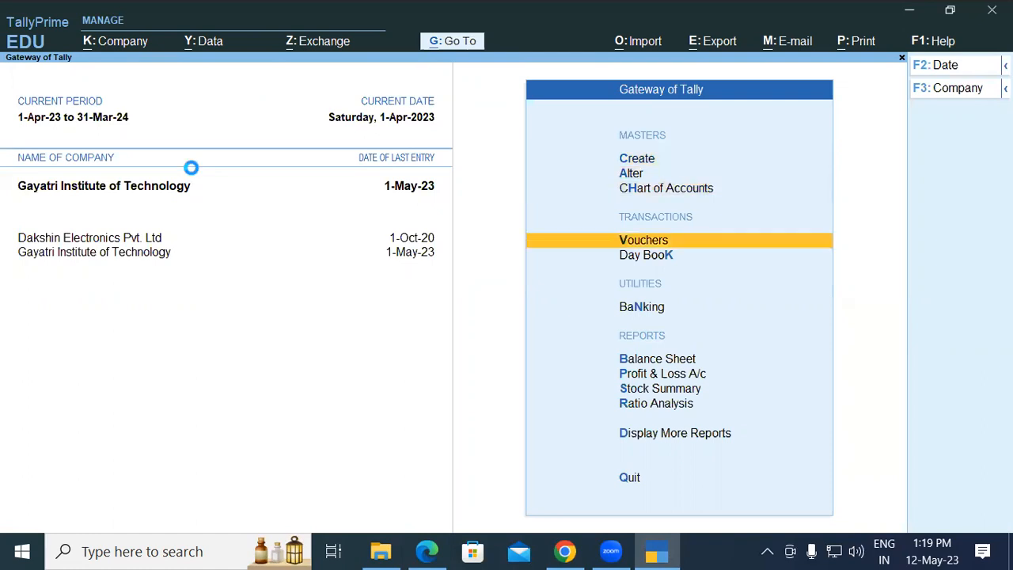
key(Return)
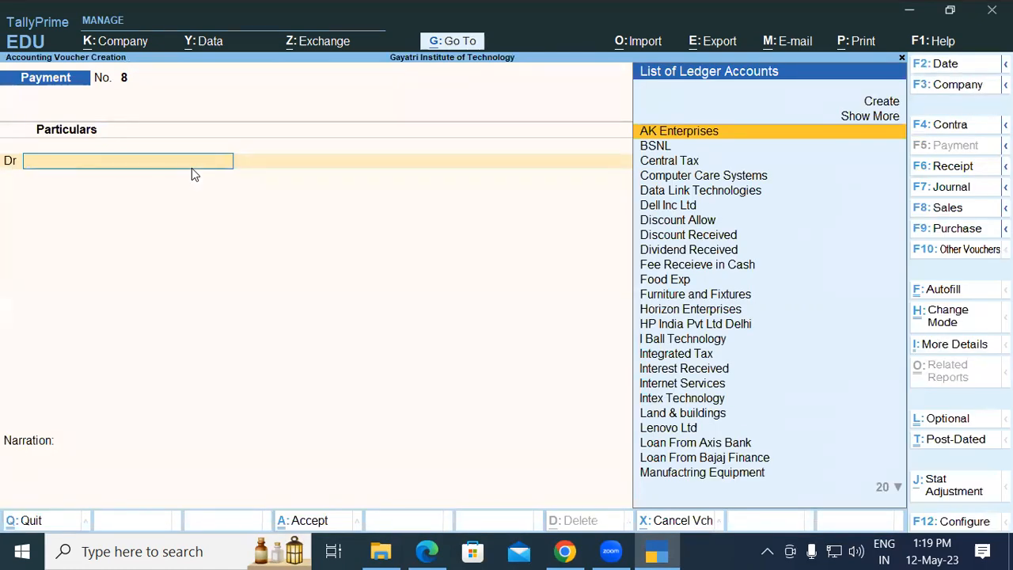
key(F9)
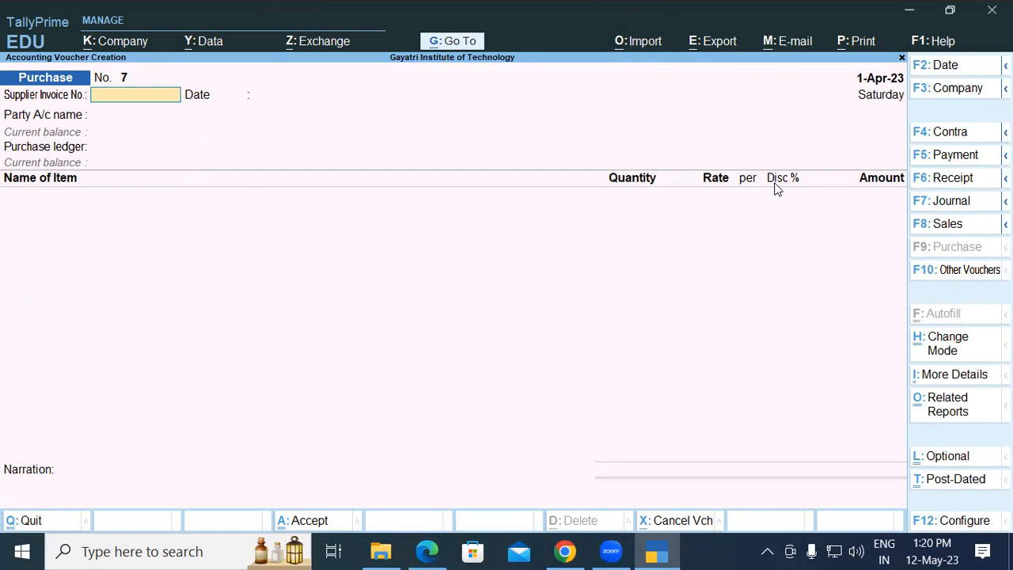
Step: Look up the invoice number in the PDF exercise, enter Tax-55 as the supplier invoice number and accept the date 1-Apr-23
key(alt+Tab)
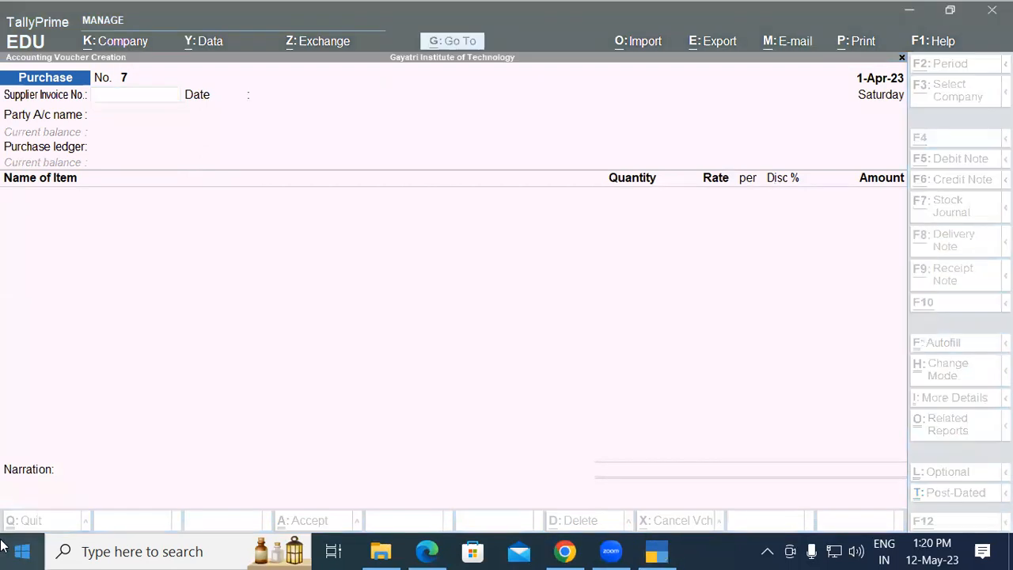
key(alt+Tab)
key(alt+Tab)
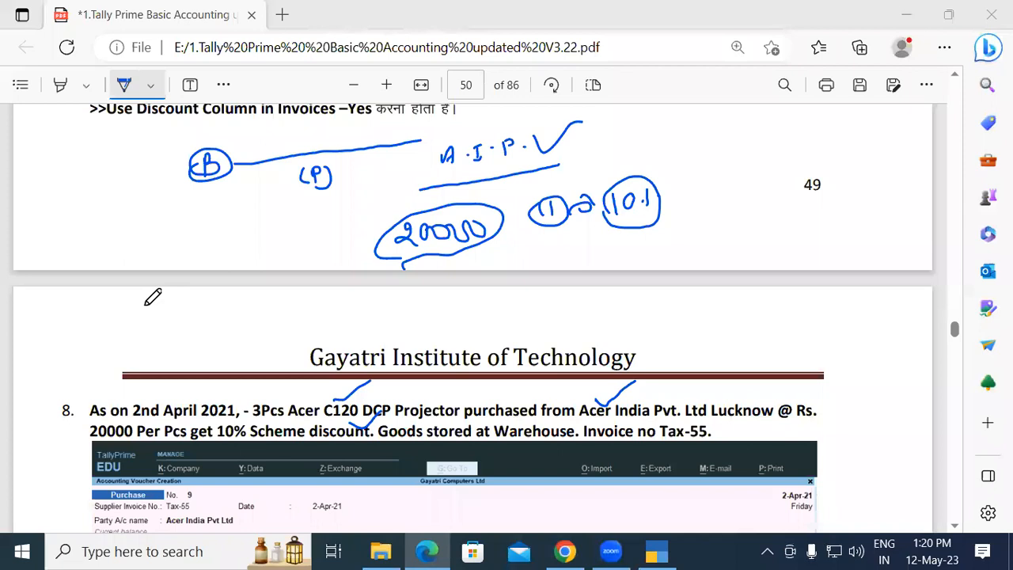
click(123, 87)
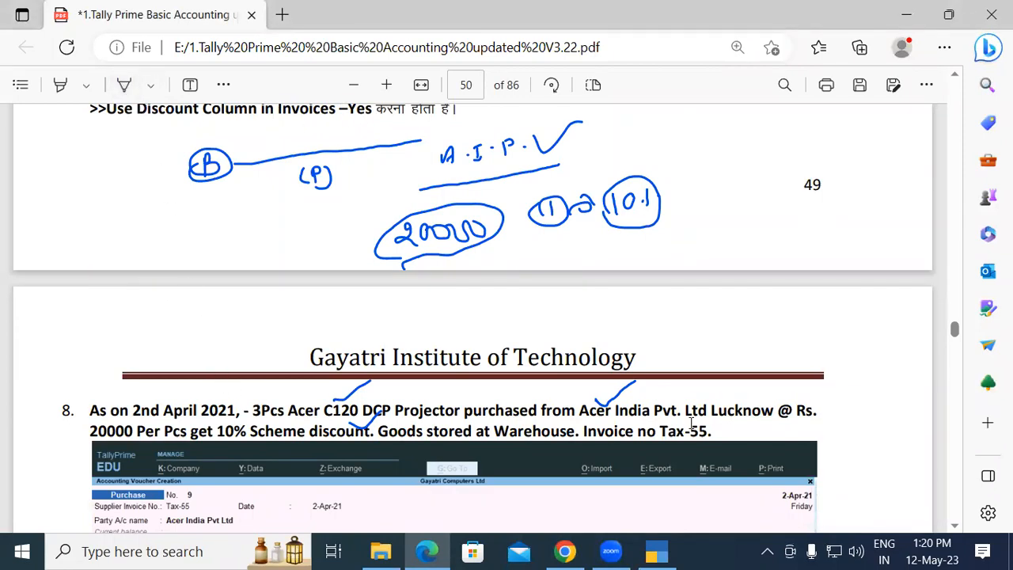
drag(647, 429, 671, 428)
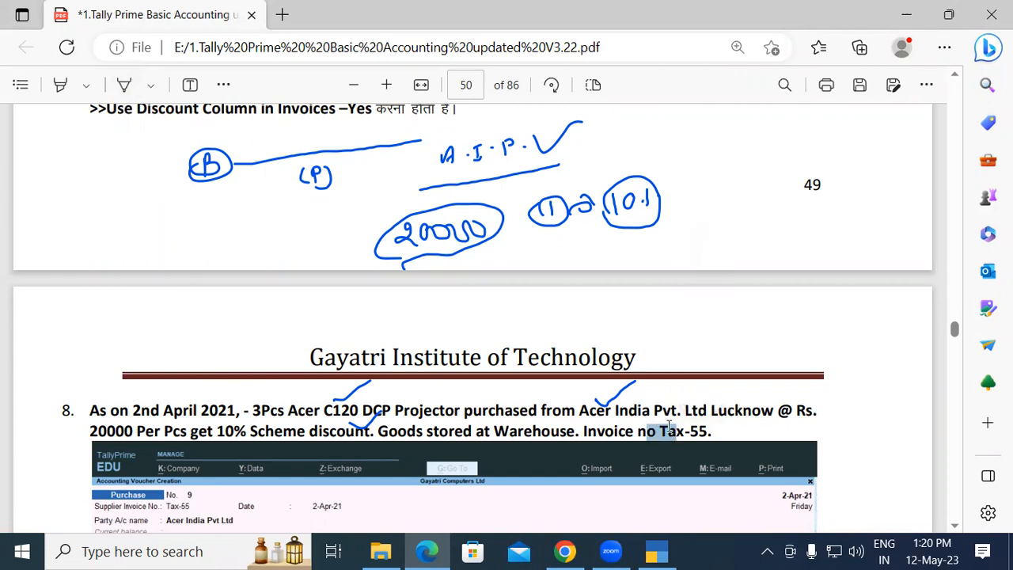
key(alt+Tab)
key(alt+Tab)
text(Tax-55)
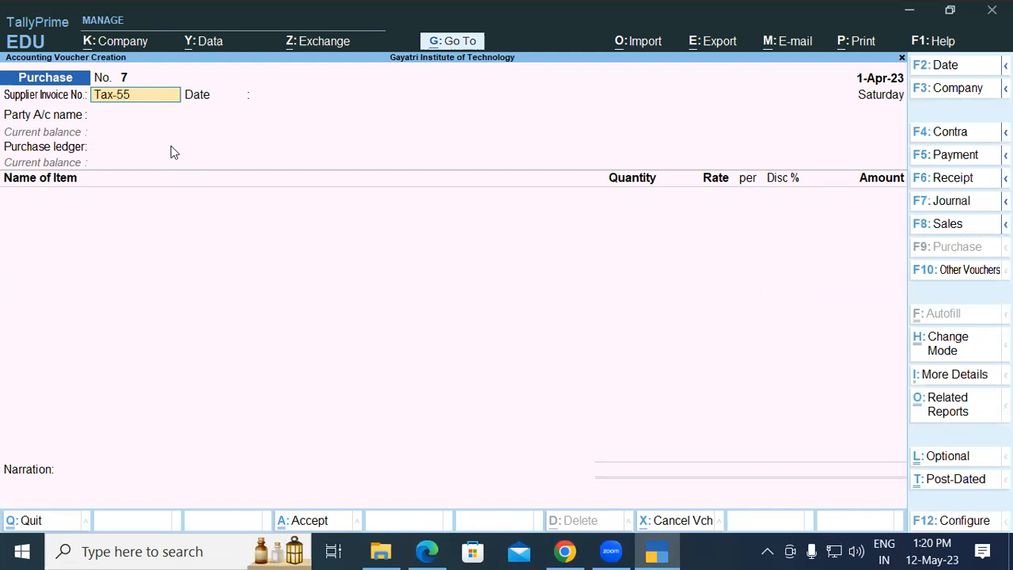
key(Return)
key(Return)
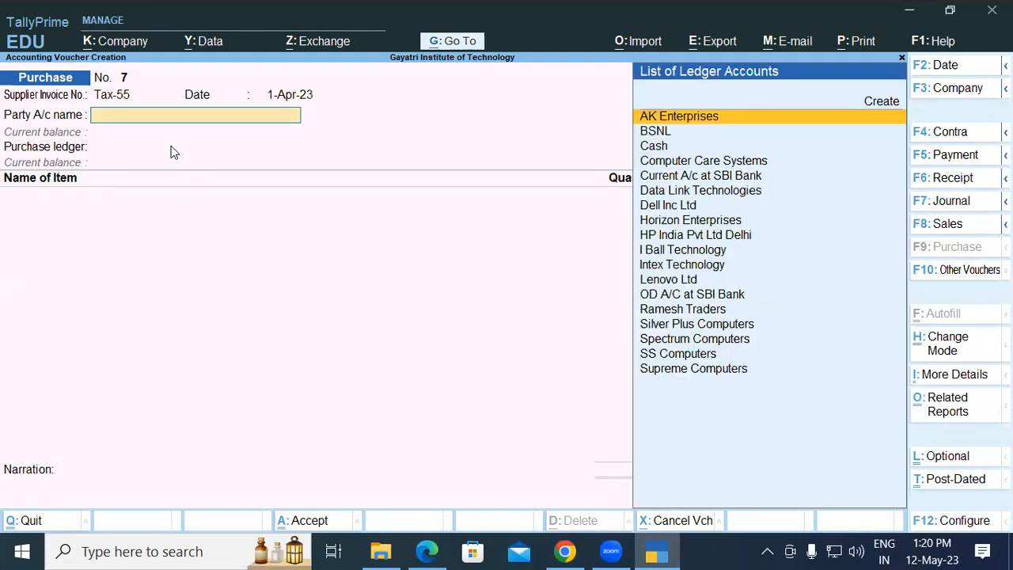
text(Ac)
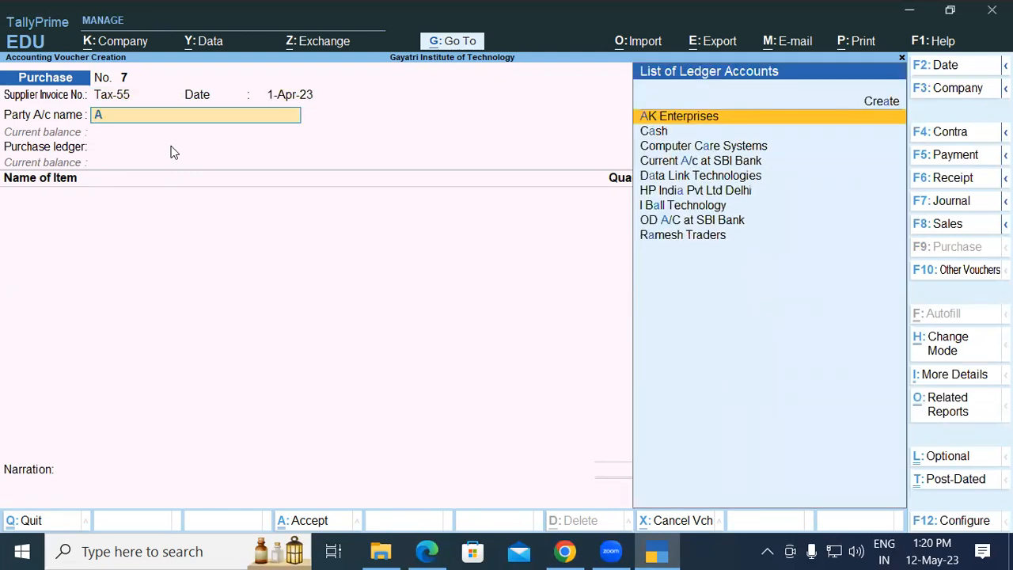
key(BackSpace)
key(BackSpace)
Step: Create a new party ledger named Acer India Pvt.Ltd from the purchase voucher, without an alias
key(alt)
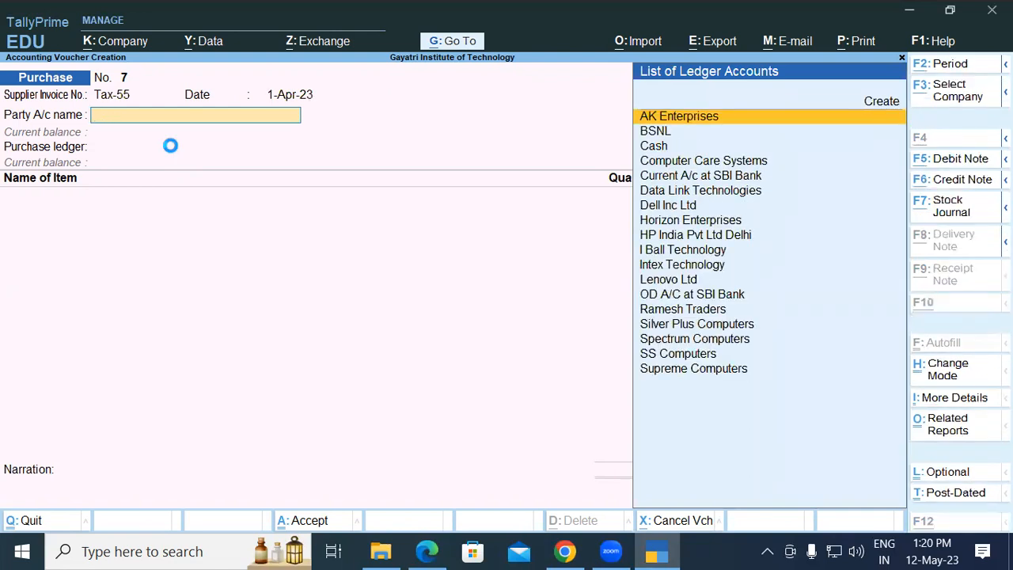
key(alt+c)
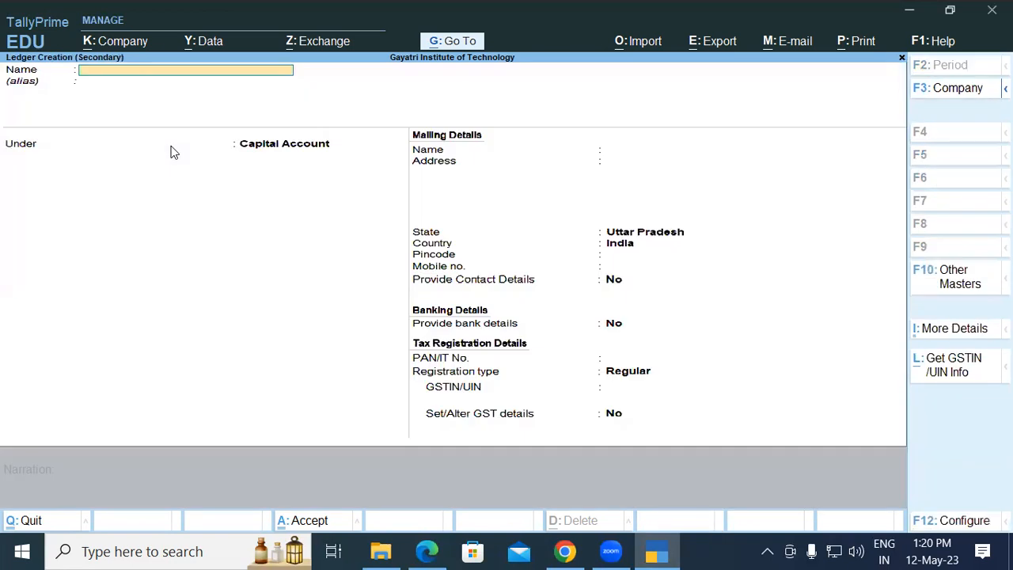
text(Acer India)
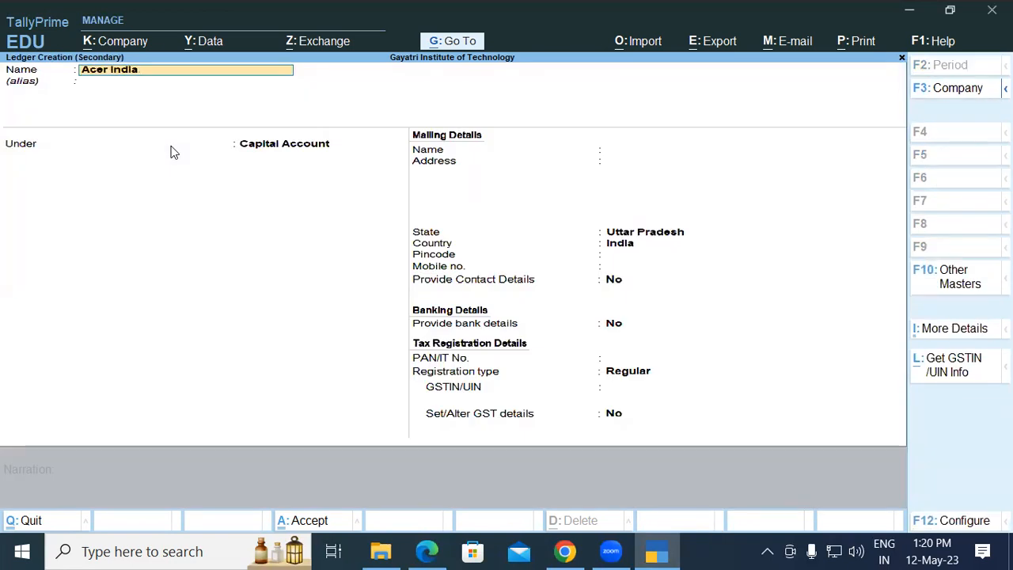
text( Pvt.Ltd)
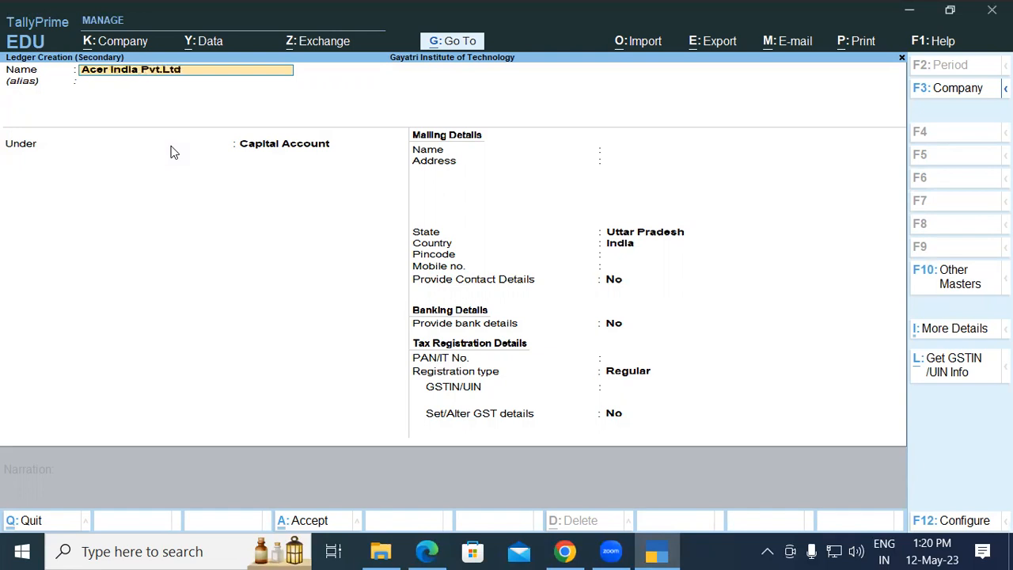
key(Return)
key(Return)
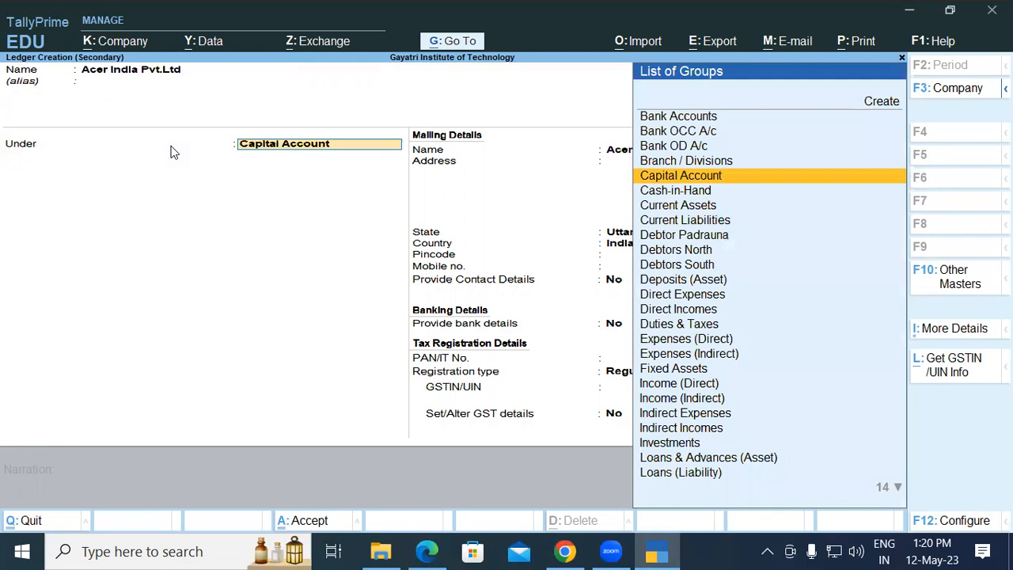
Step: Place the new ledger under Sundry Creditors and accept the default bill-by-bill, credit and mailing name settings
text(Sun)
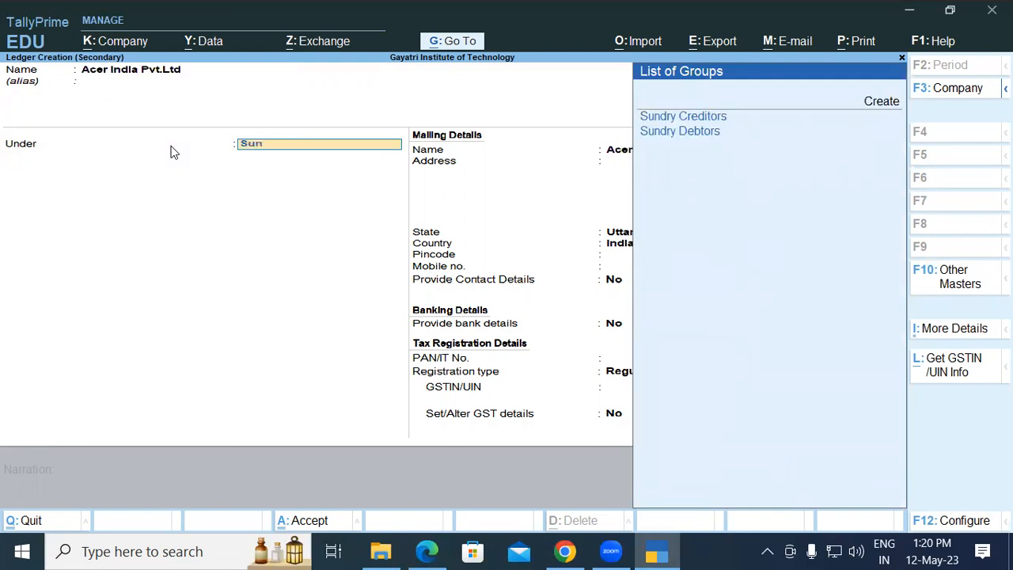
key(Return)
key(Return)
key(Return)
key(Return)
key(Return)
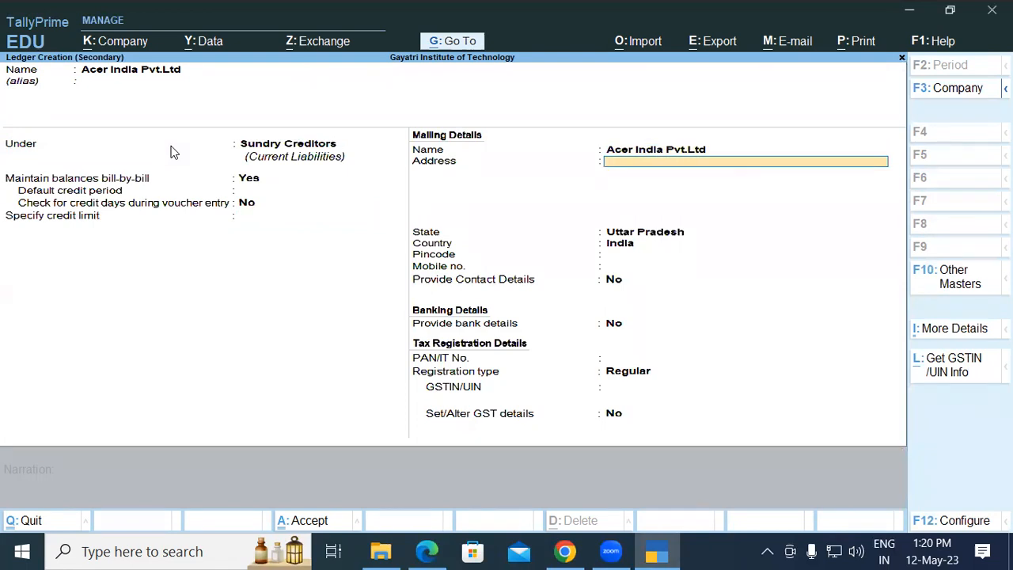
Step: Check the supplier's city in the PDF exercise and enter Lucknow as the ledger's mailing address
key(alt+Tab)
key(alt+Tab)
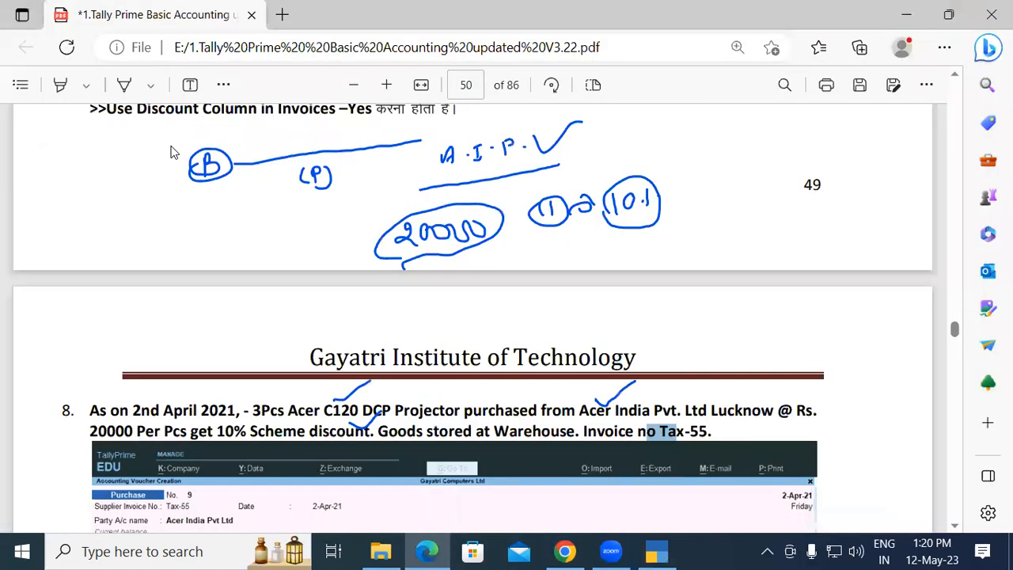
key(alt+Tab)
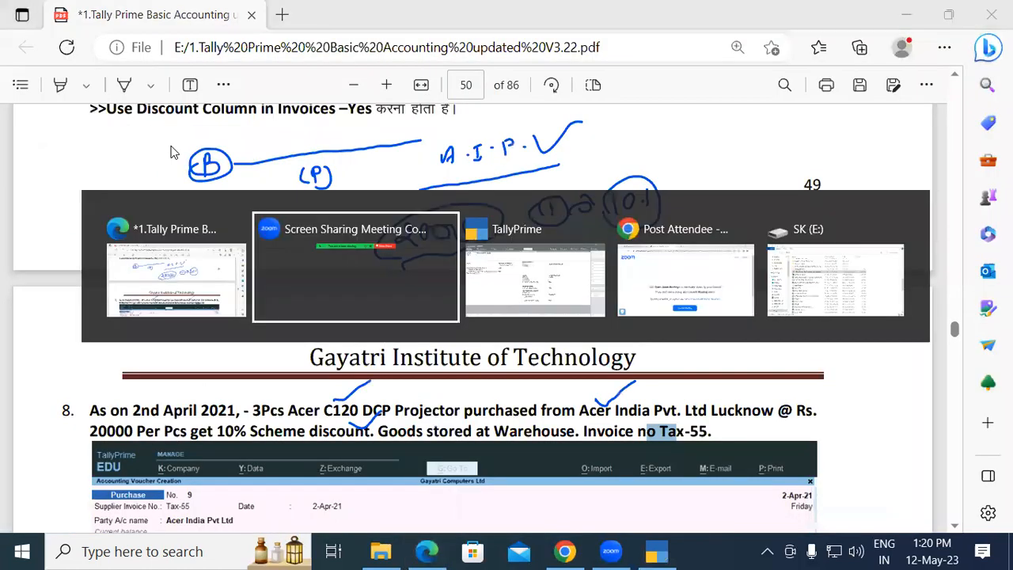
key(alt+Tab)
text(Lucknow)
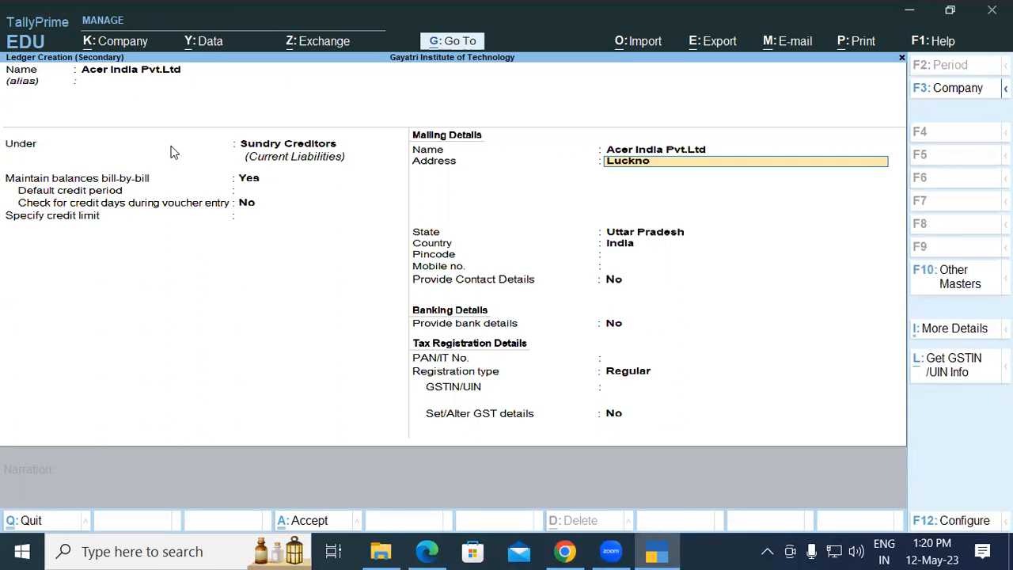
Step: Accept the ledger's address, Uttar Pradesh, India, the default contact and bank details options, and the Regular registration type
key(Return)
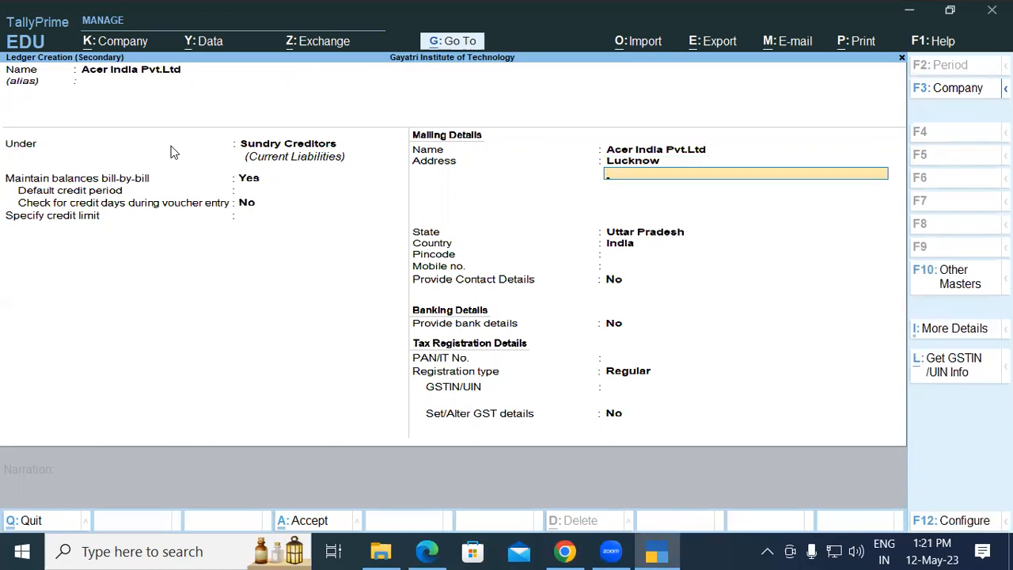
key(Return)
key(Return)
key(Return)
key(Return)
key(Return)
key(Return)
key(Return)
Step: Enter the supplier's GSTIN/UIN, leave Set/Alter GST details at No, and save the new ledger
text(09BBBBB123)
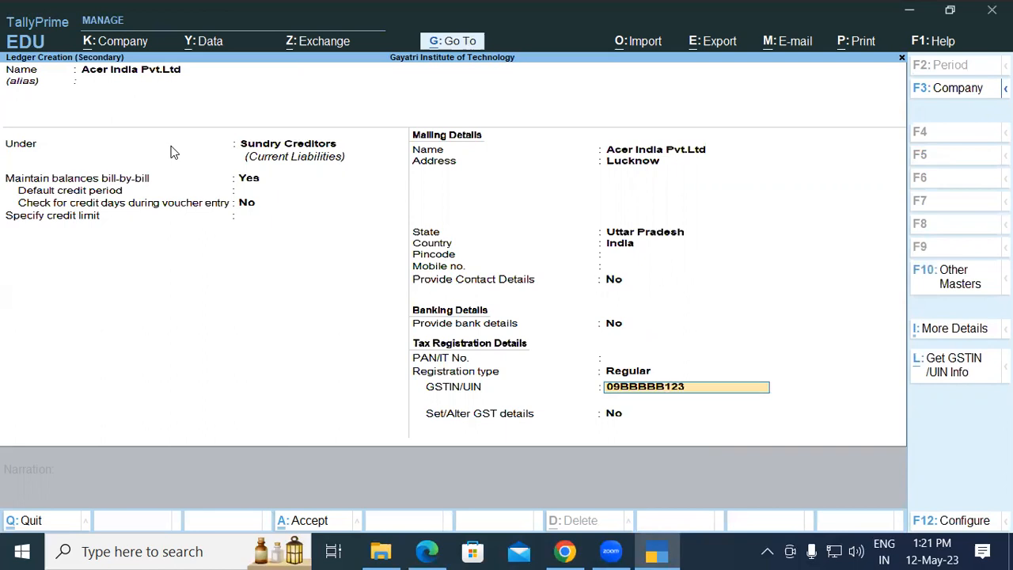
text(1B1ZD)
key(Return)
key(Return)
key(Return)
key(y)
key(Return)
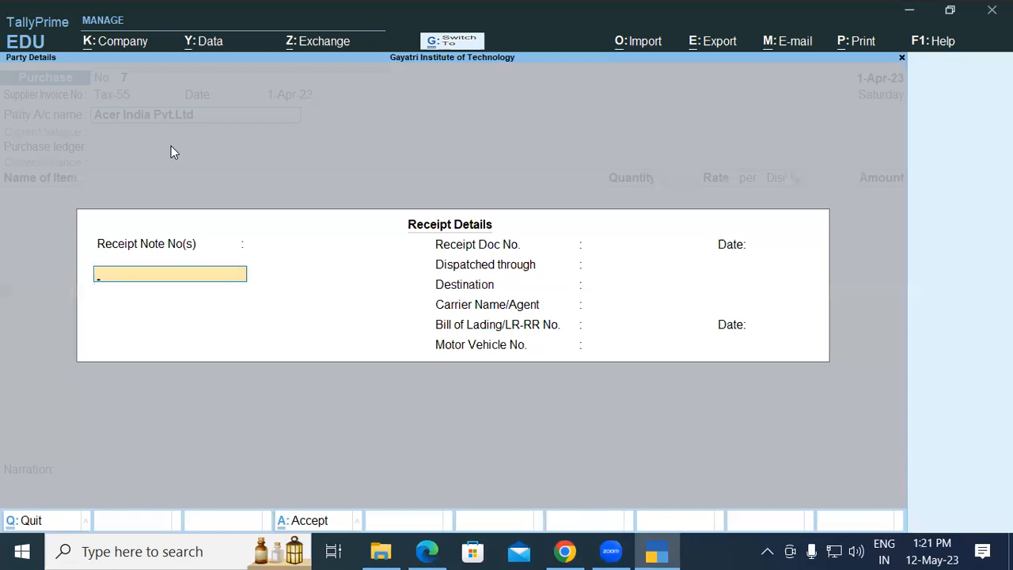
Step: Accept the blank receipt and party details and choose Purchase Local as the purchase ledger
key(Return)
key(ctrl+a)
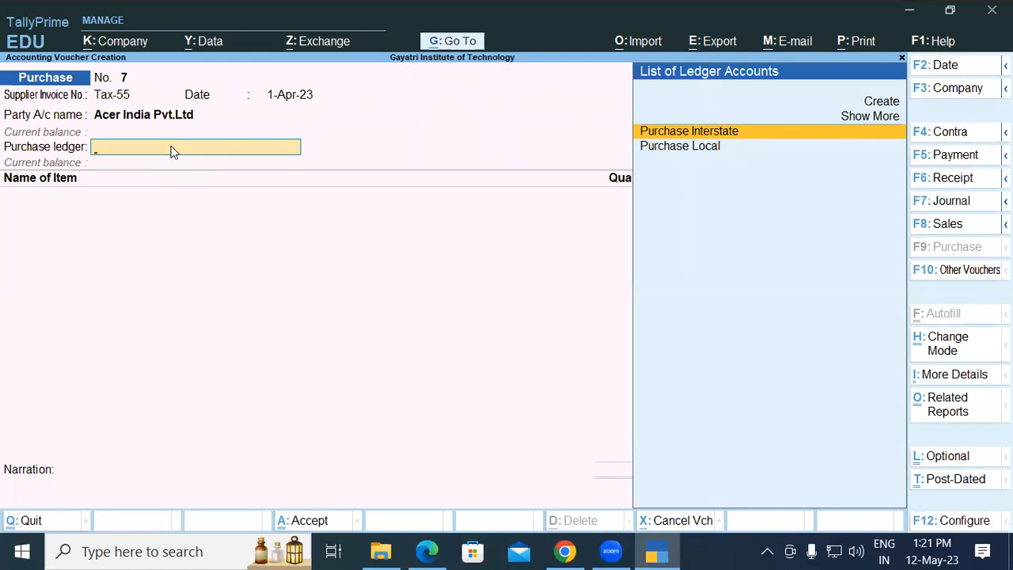
key(Down)
key(Return)
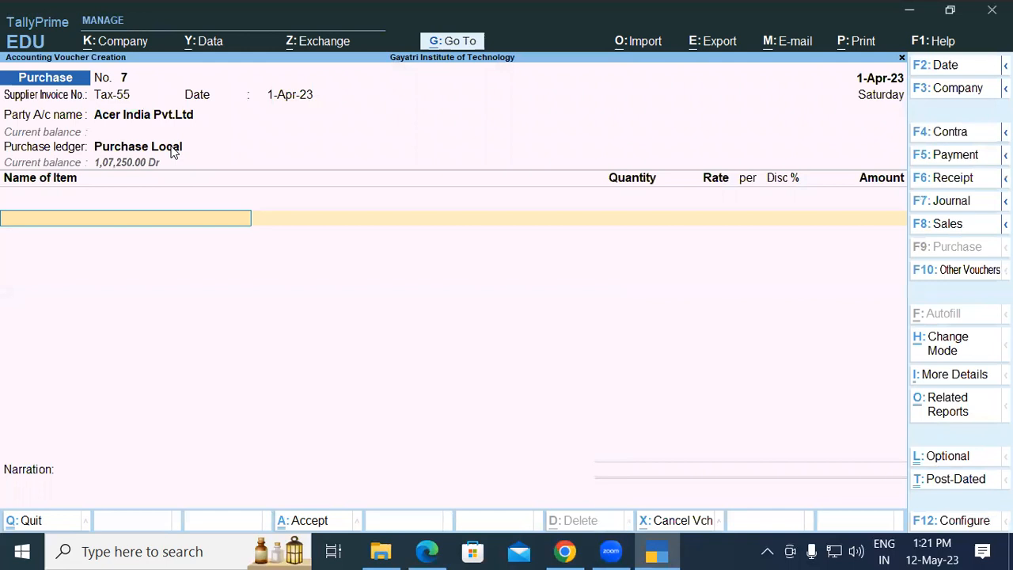
Step: Search the stock item list for an existing Acer projector
text(A)
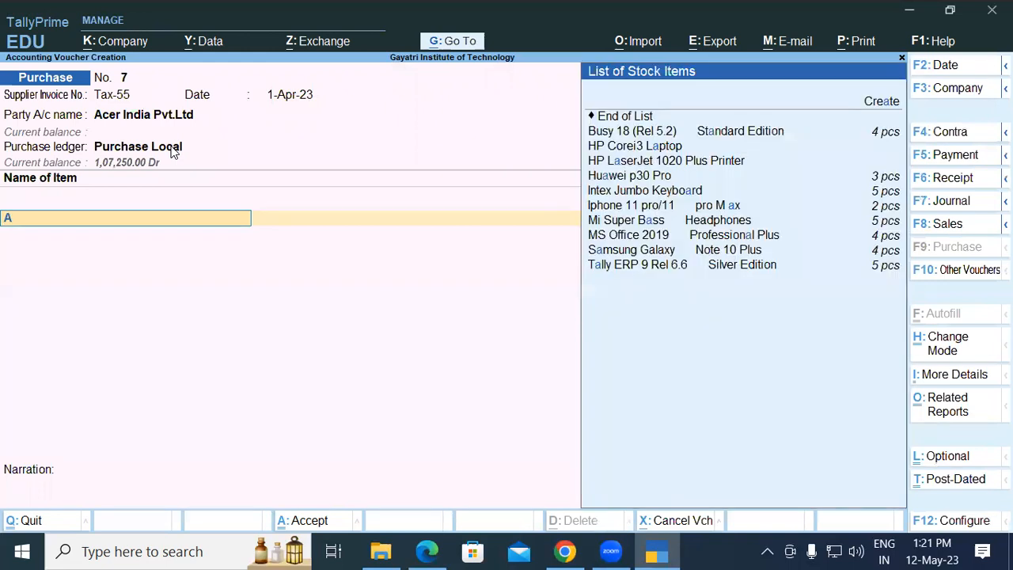
text(r)
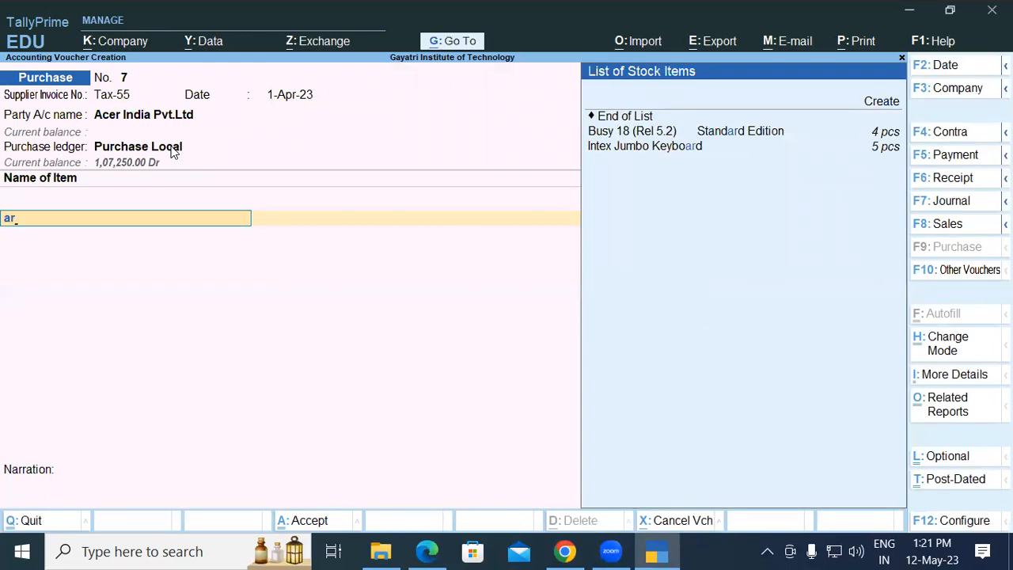
key(BackSpace)
key(c)
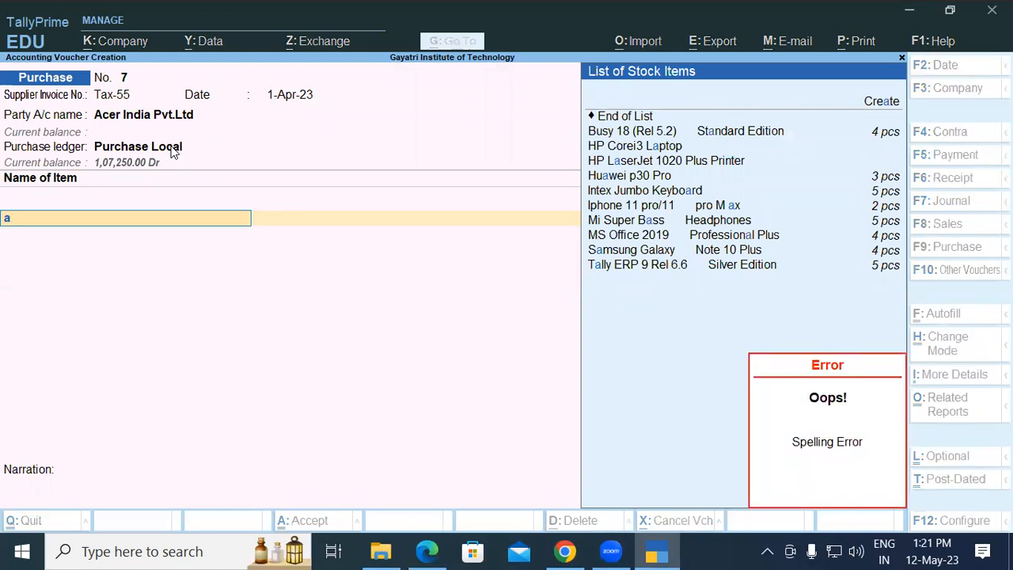
key(BackSpace)
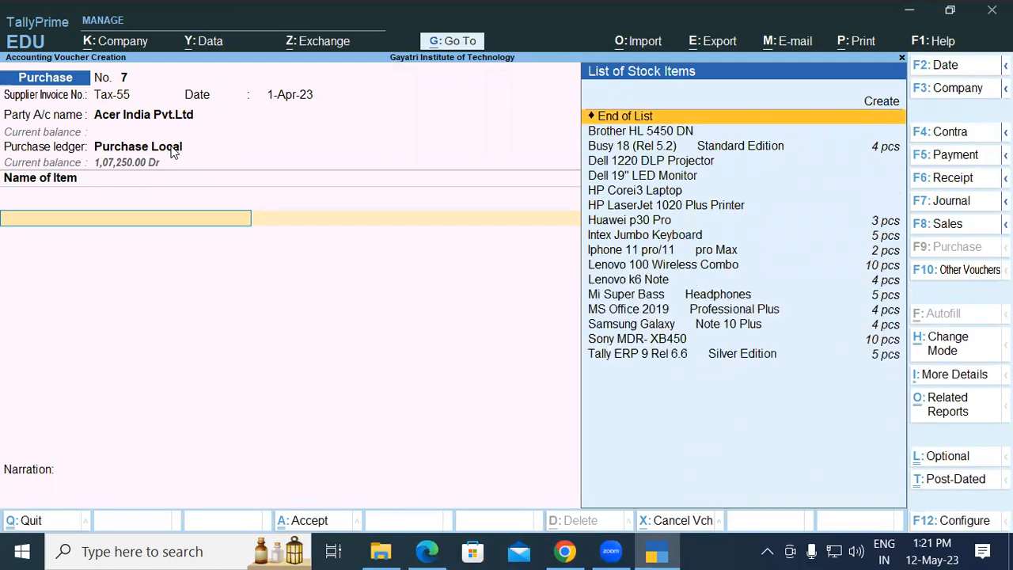
text(a)
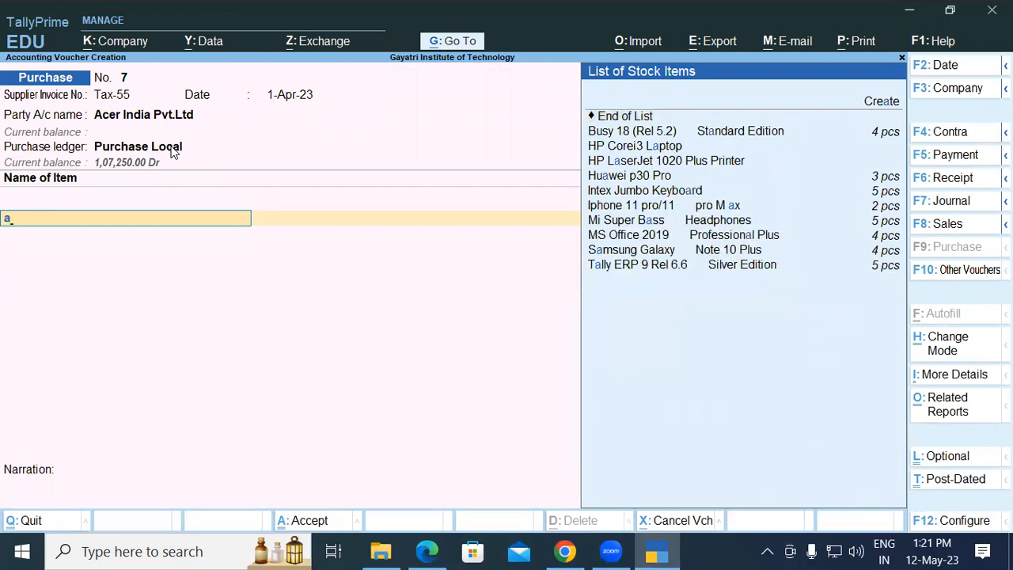
key(BackSpace)
text(pro)
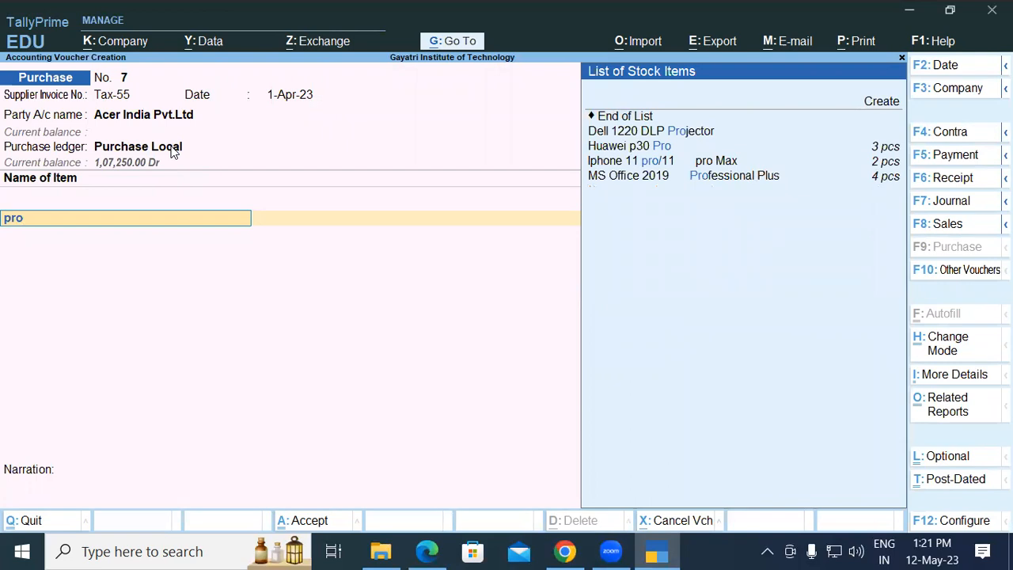
key(BackSpace)
key(BackSpace)
key(BackSpace)
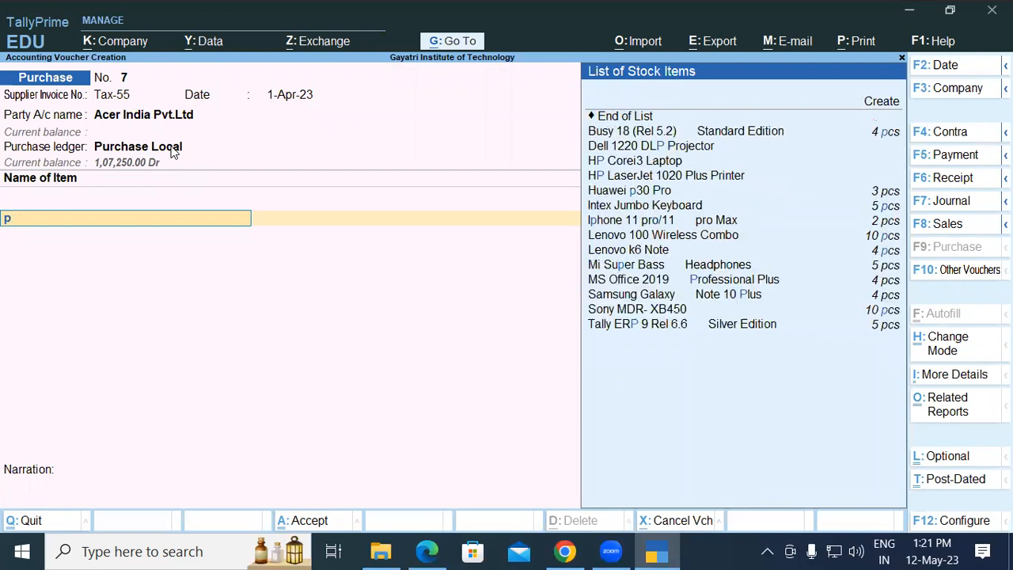
Step: Start a new stock item from the voucher, named Acer C120 DCP Projector as copied from the PDF exercise, without an alias
key(alt)
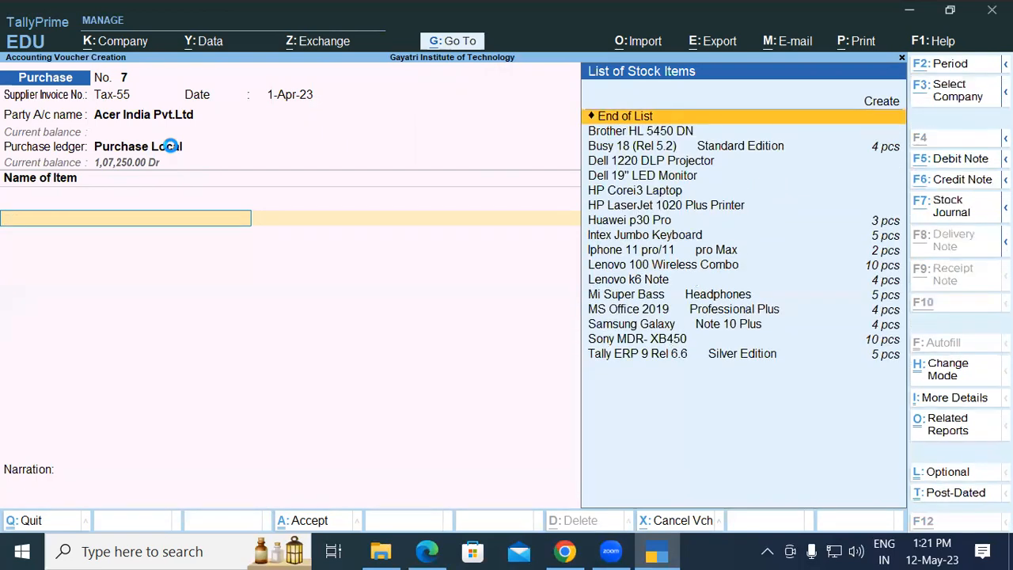
key(alt+c)
key(alt+Tab)
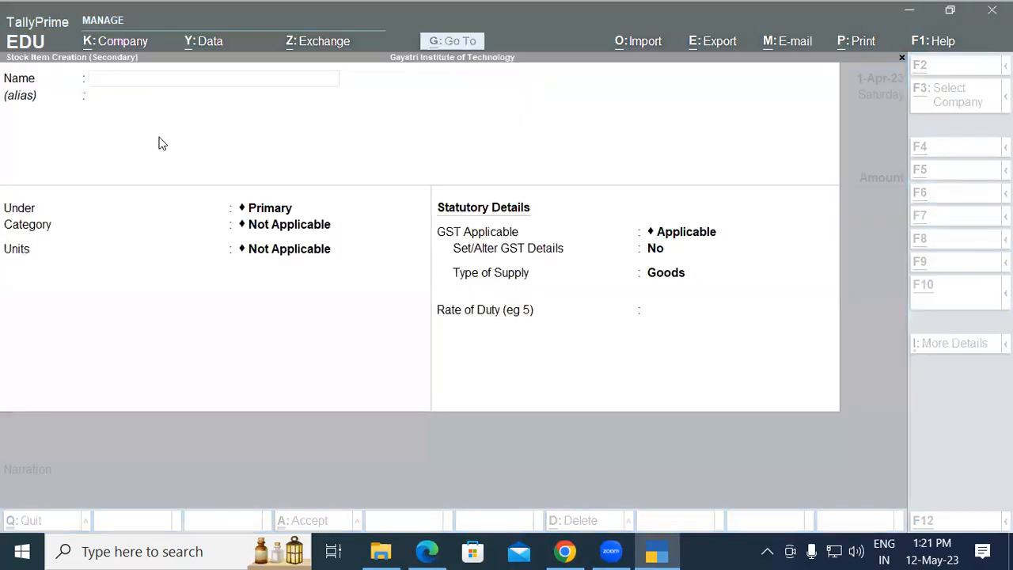
click(327, 280)
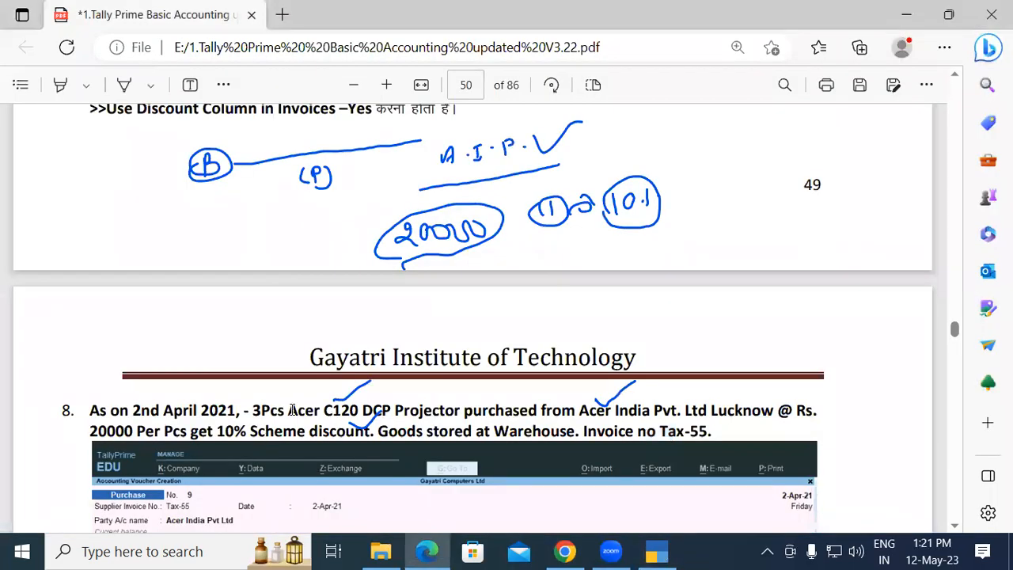
drag(300, 410, 459, 414)
key(ctrl+c)
key(alt+Tab)
key(ctrl+v)
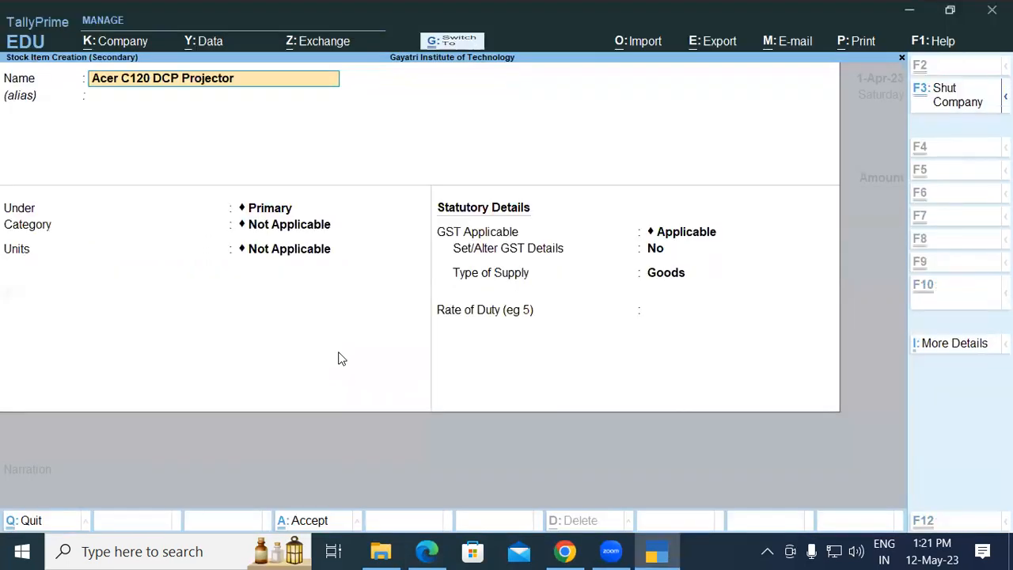
key(Return)
key(Return)
Step: Place the item under the Projector group, create a stock category Acer for it and accept pcs as the unit
text(P)
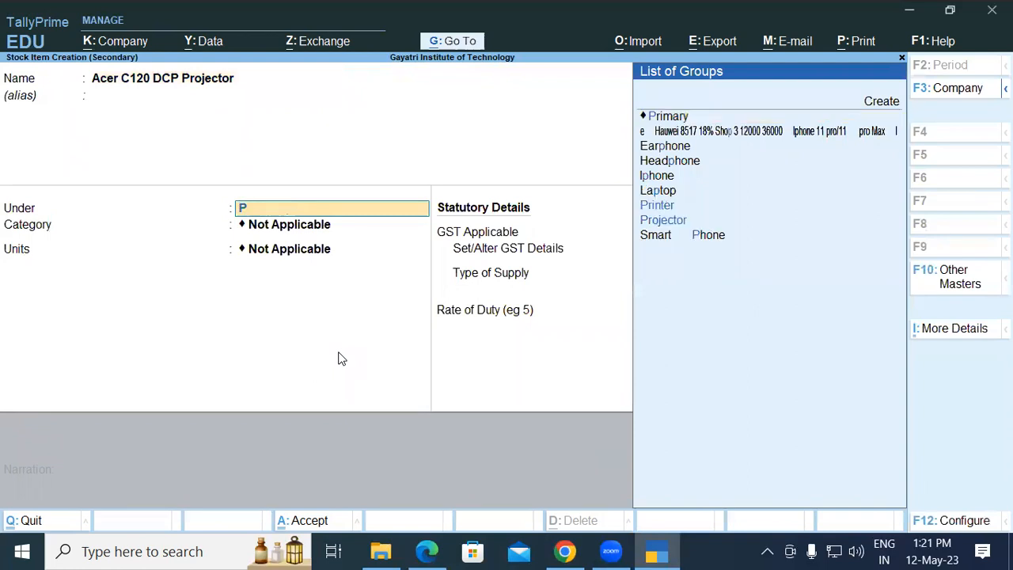
text(ro)
key(Return)
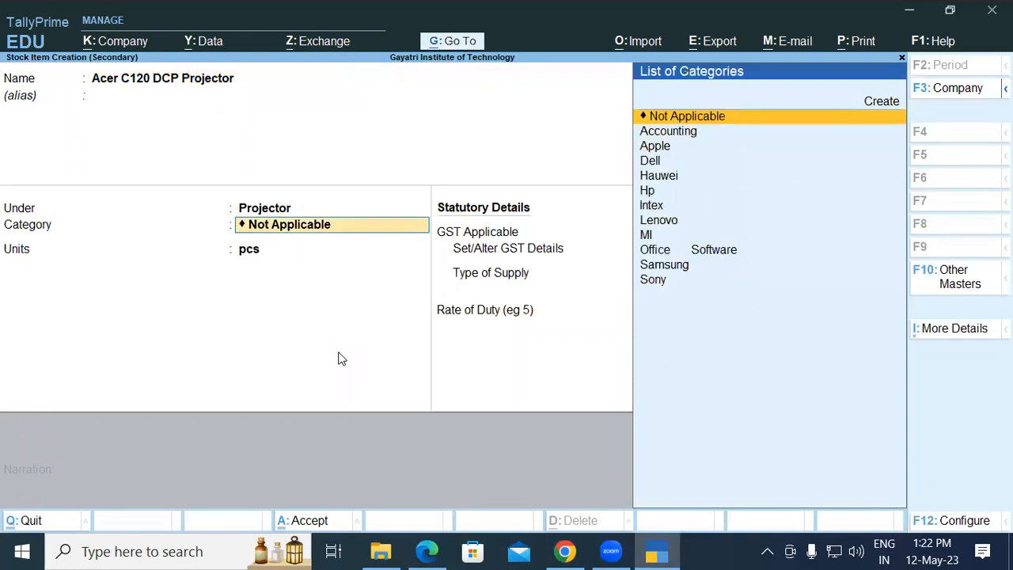
text(Ac)
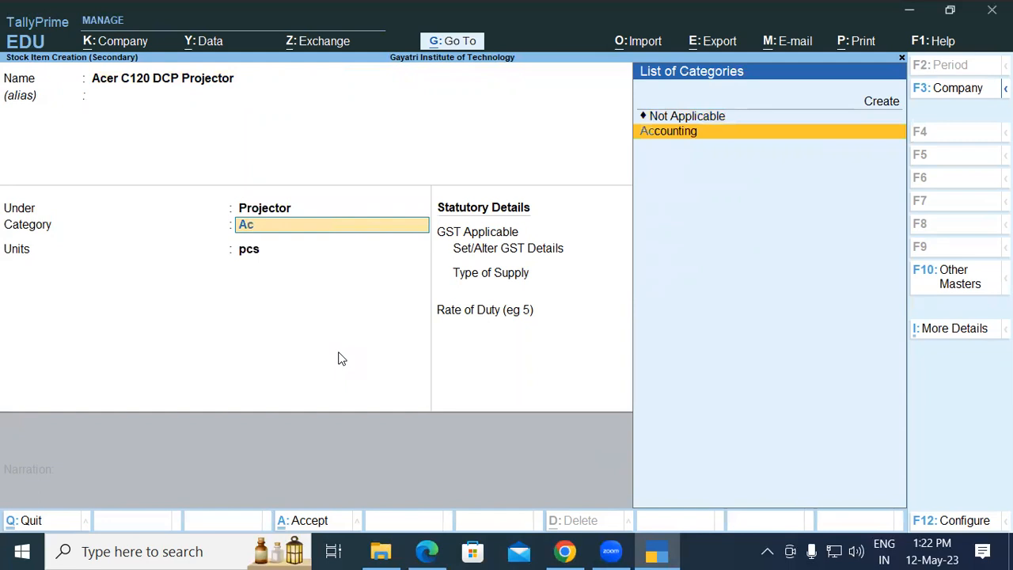
key(alt+c)
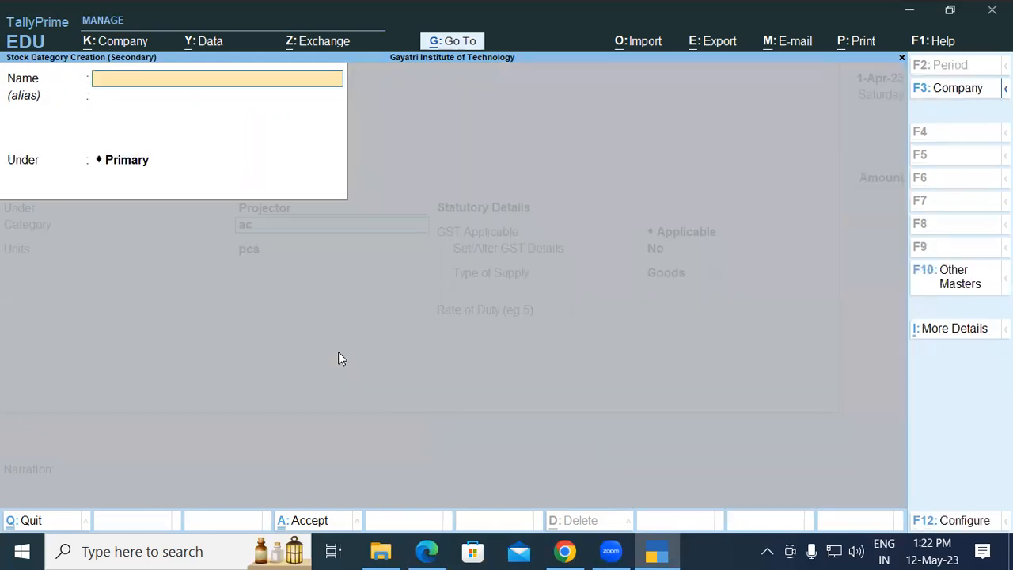
text(Acer)
key(Return)
key(Return)
key(Return)
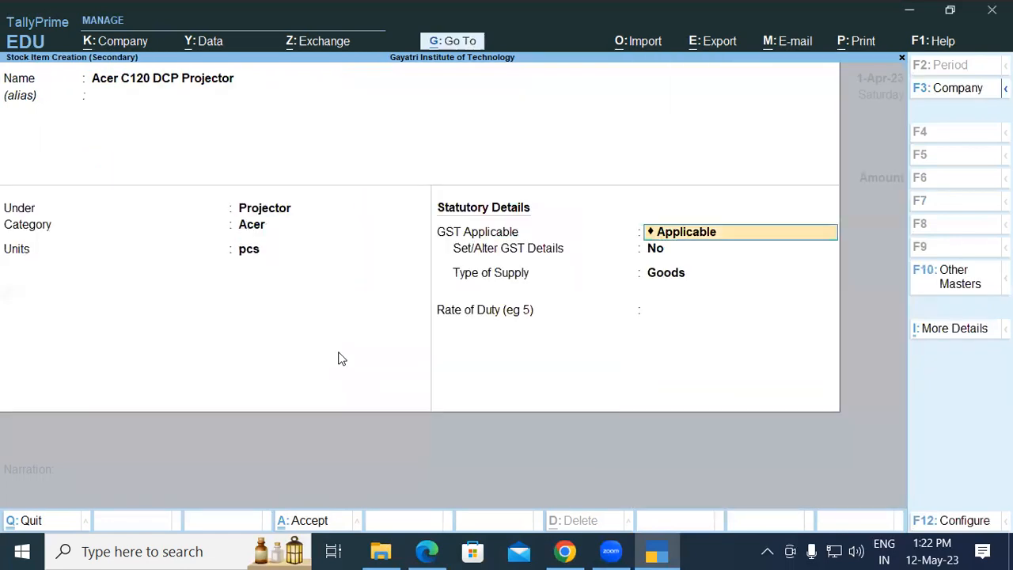
Step: Keep GST applicable with Goods as the supply type and save the projector item into the voucher
key(Return)
key(Return)
key(Return)
key(Return)
key(Return)
key(Return)
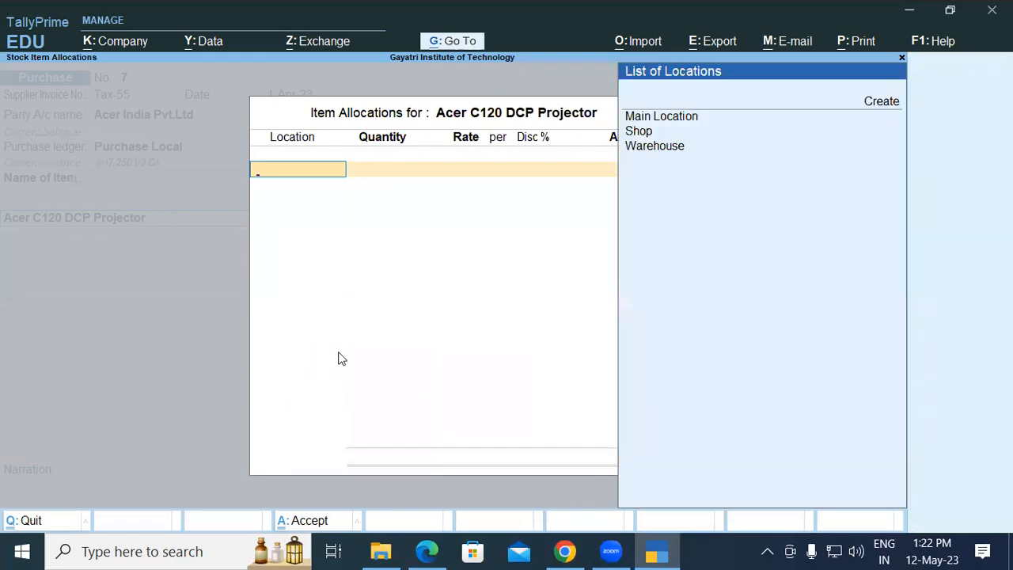
Step: Check the storage location in the PDF exercise and allocate the projector to Warehouse
key(alt+Tab)
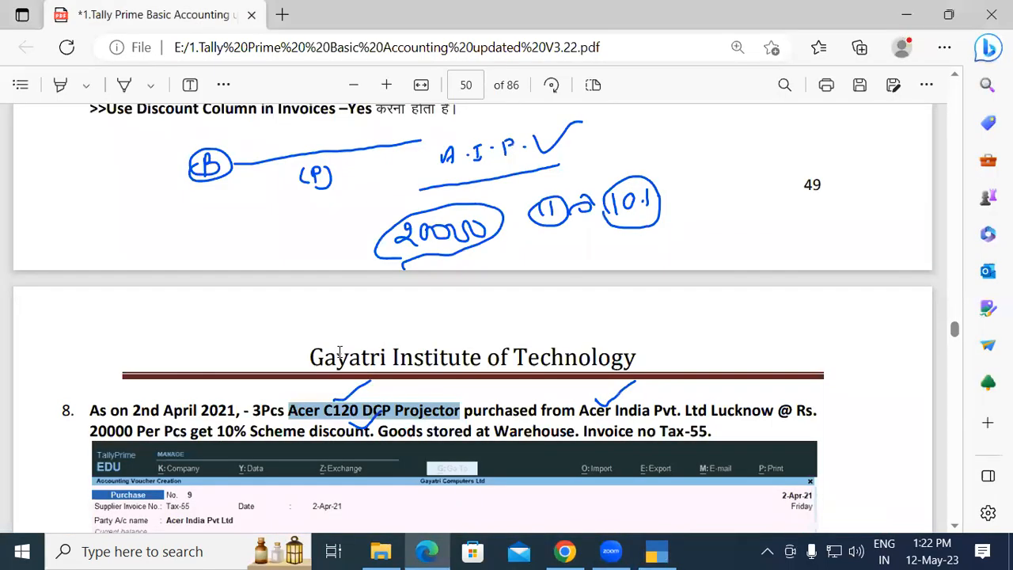
key(alt+Tab)
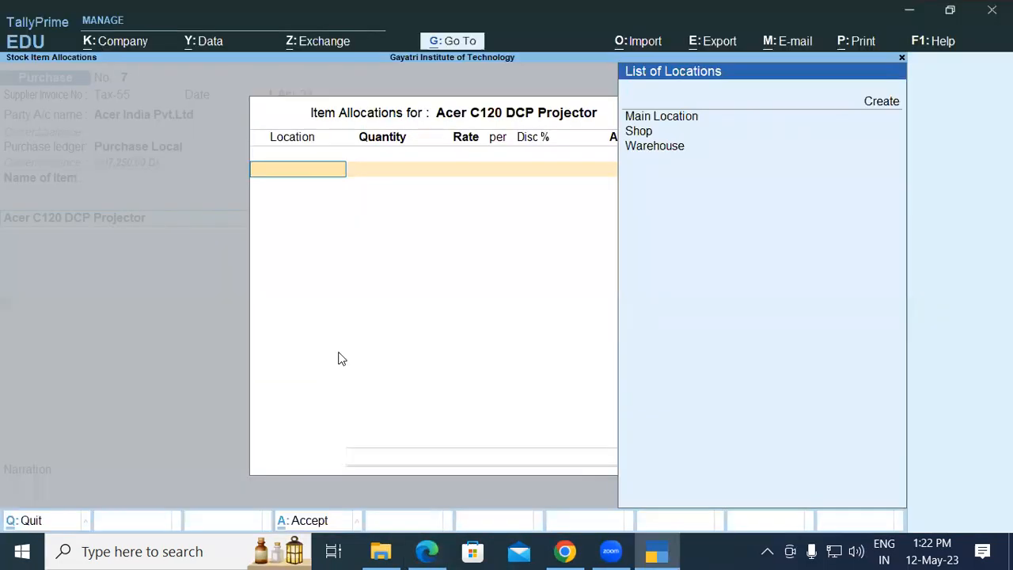
key(Up)
key(Up)
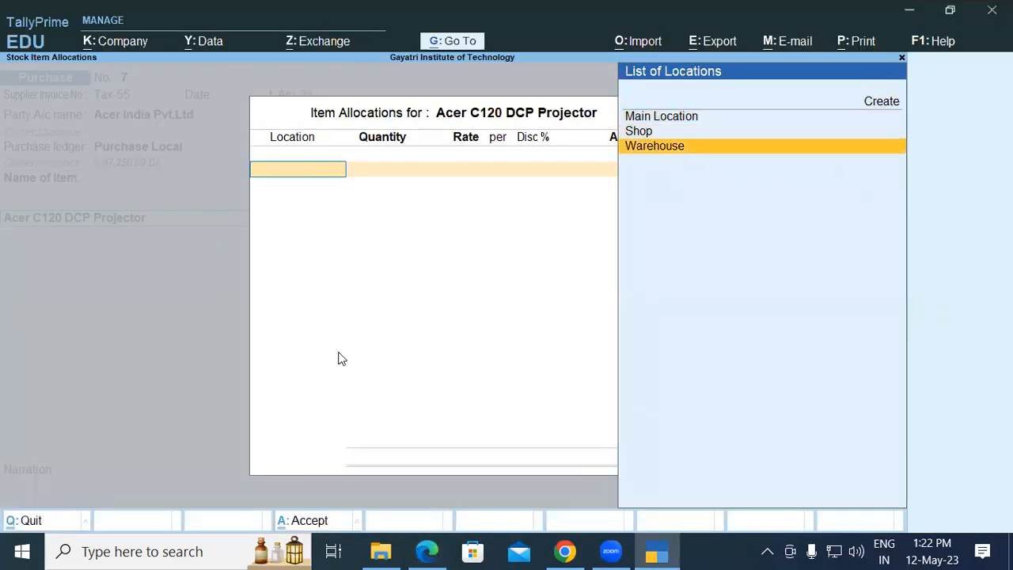
key(Return)
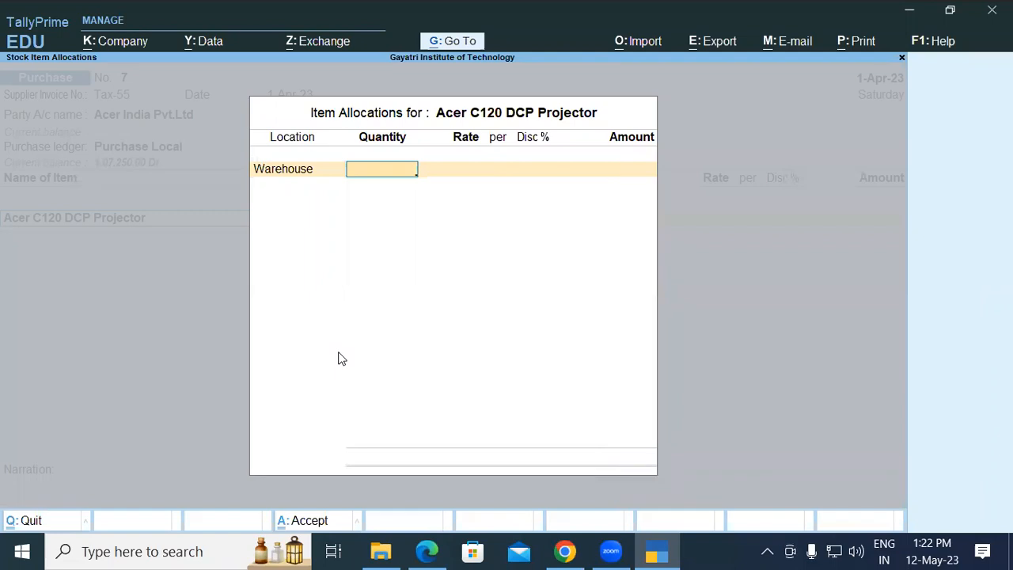
Step: Check the quantity in the PDF exercise and enter 3 pcs at a rate of 20,000 per piece
key(alt+Tab)
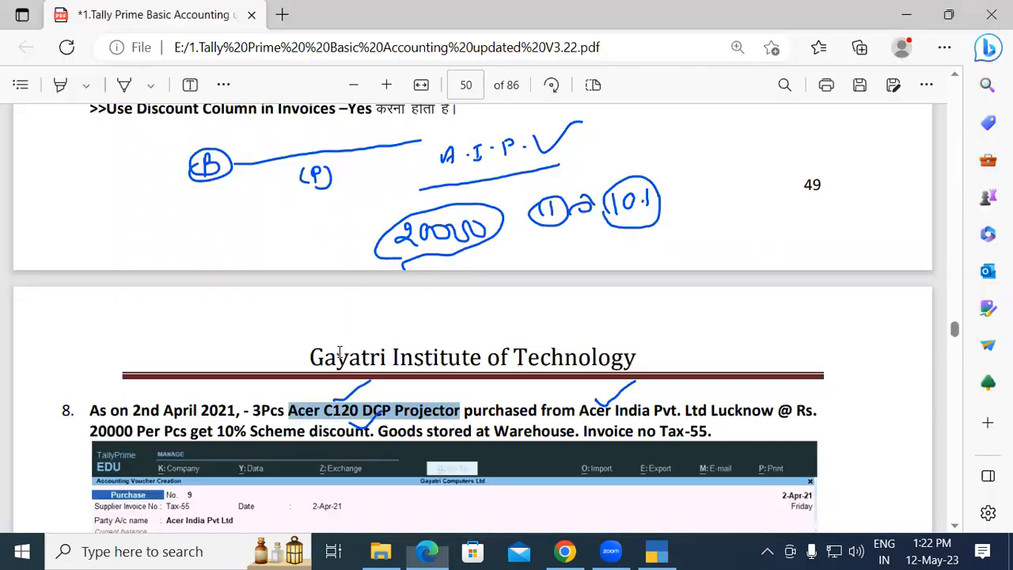
key(alt+Tab)
text(3)
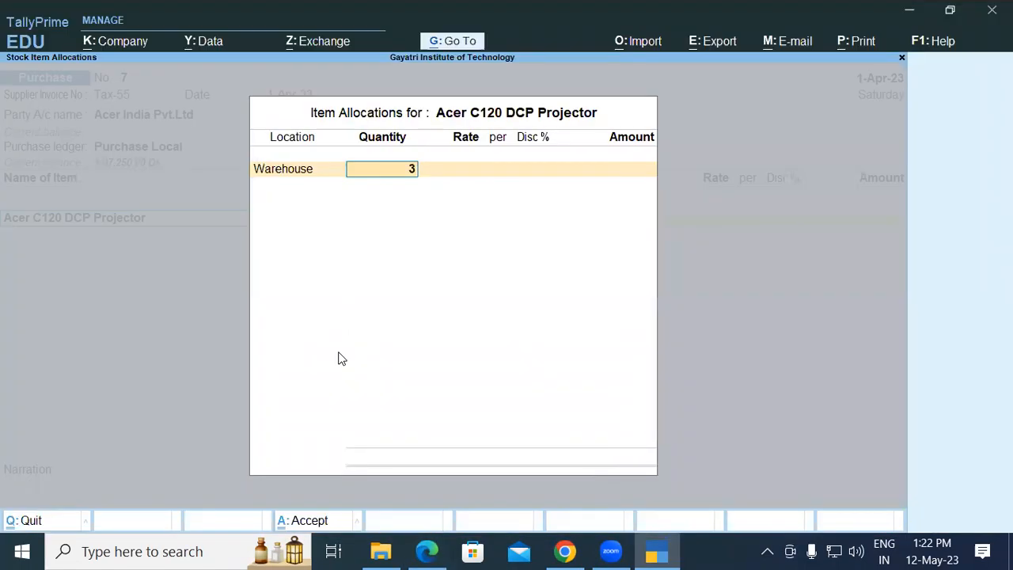
key(Return)
text(2)
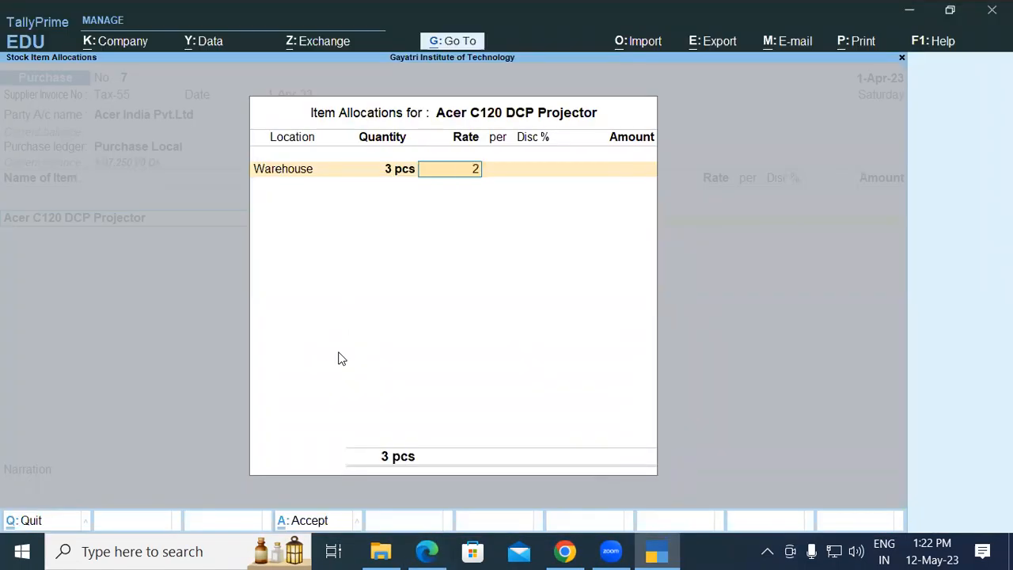
text(0000)
key(Return)
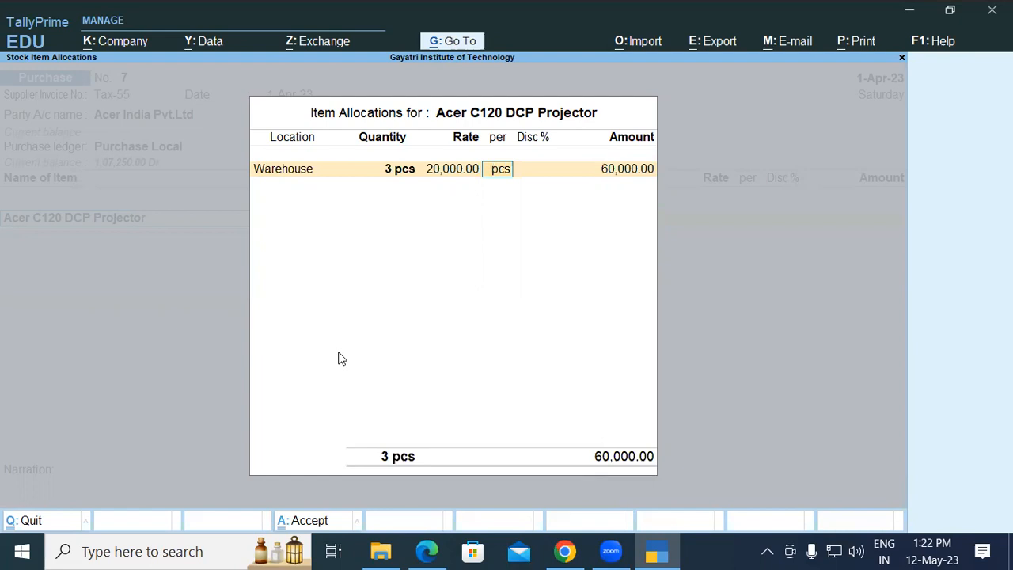
key(Return)
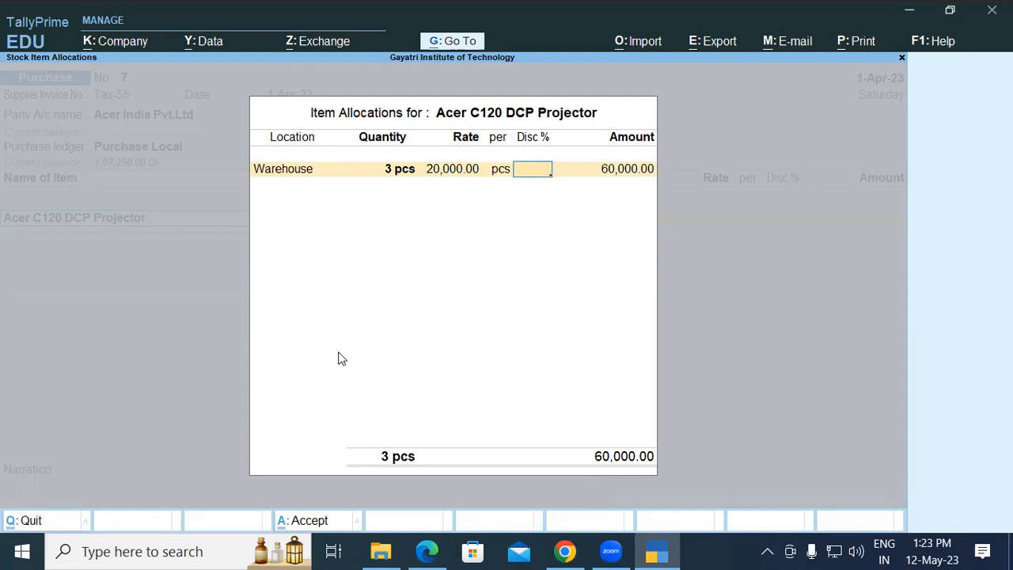
Step: Apply a 10% discount to the projector and accept the item allocation
text(10)
key(Return)
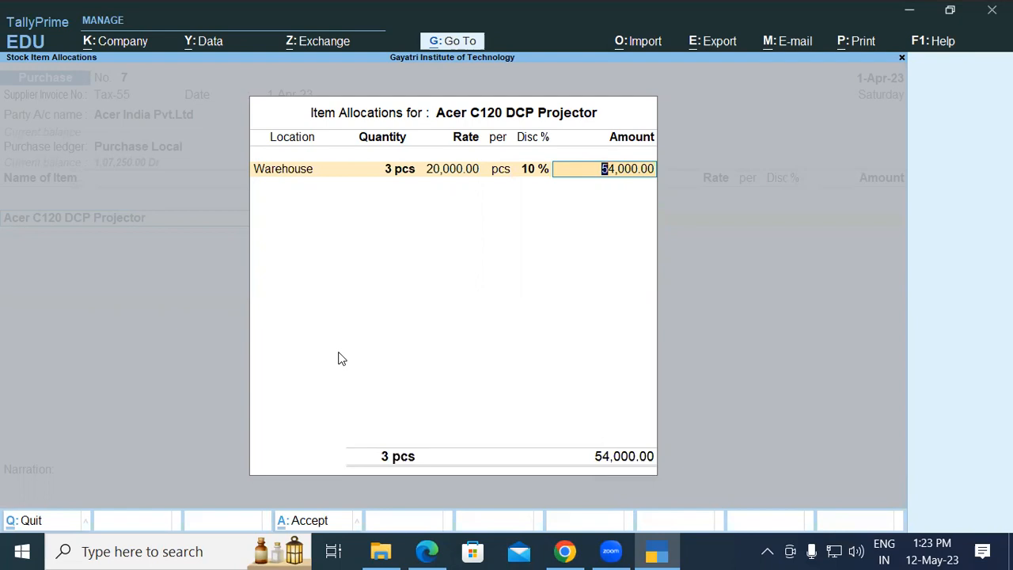
key(Return)
key(Return)
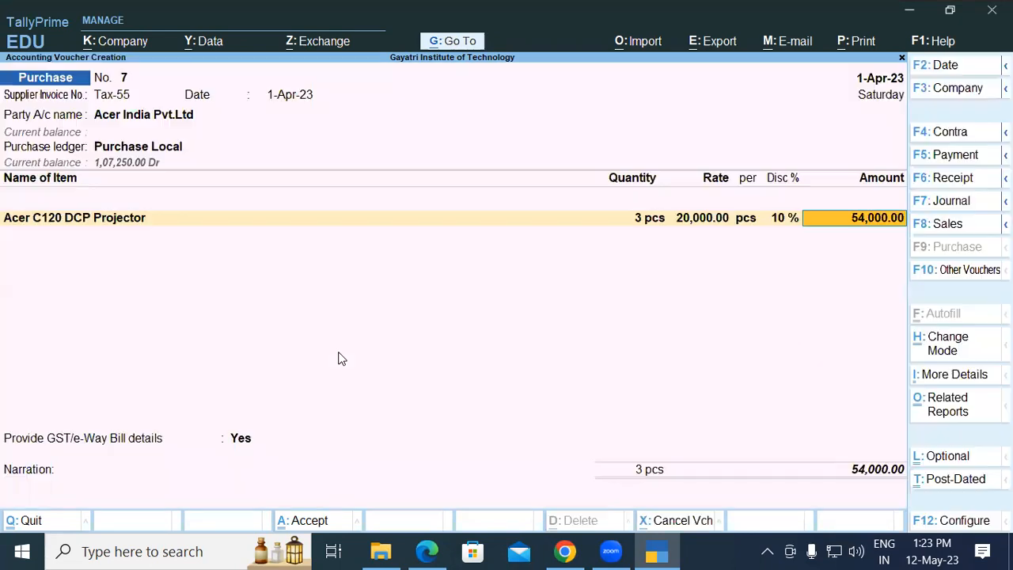
Step: Finish the item list and add the Central Tax and State Tax ledgers to the purchase voucher
key(Return)
key(Return)
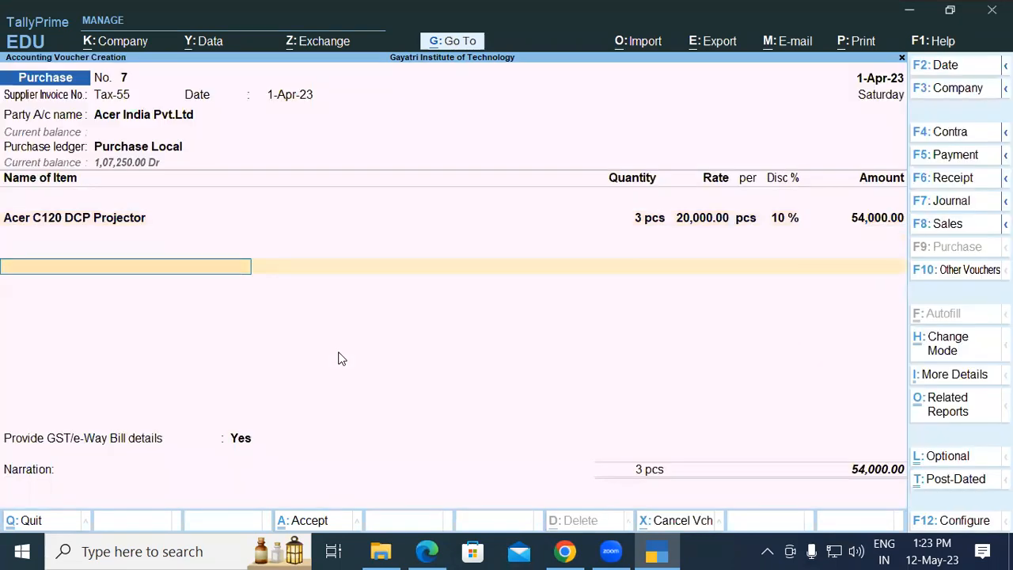
text(Cen)
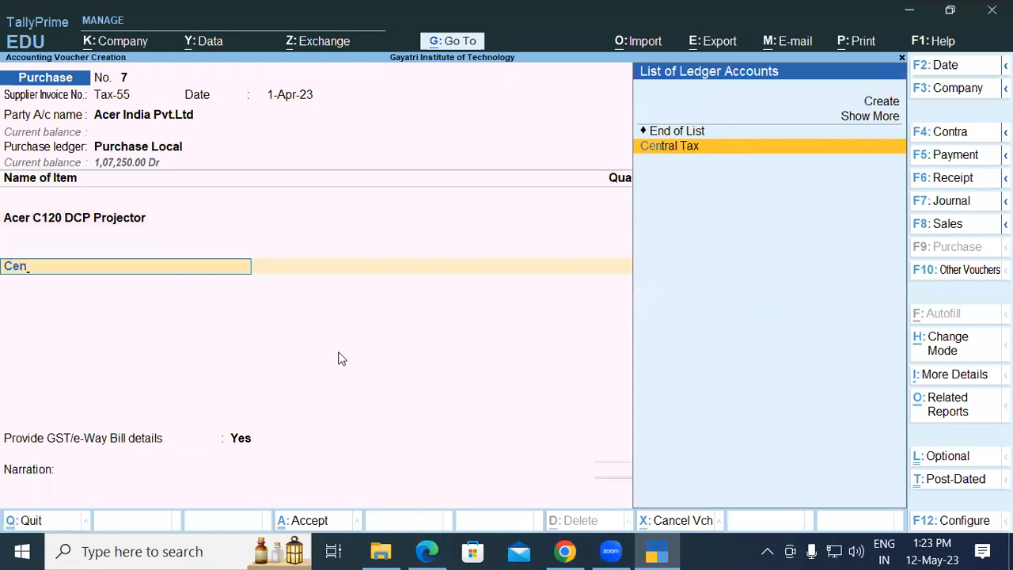
key(Return)
key(Return)
text(Sta)
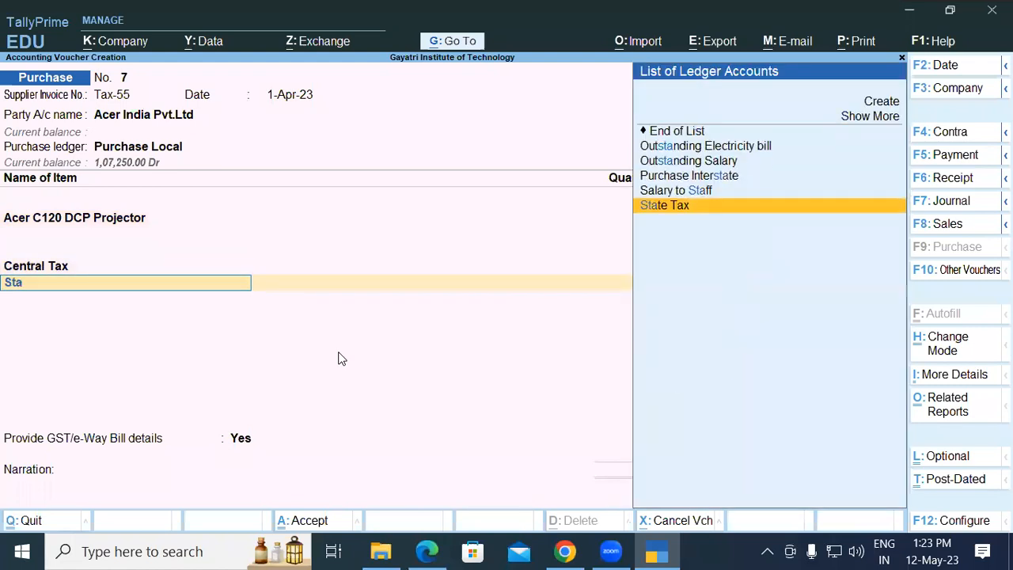
key(Return)
key(Return)
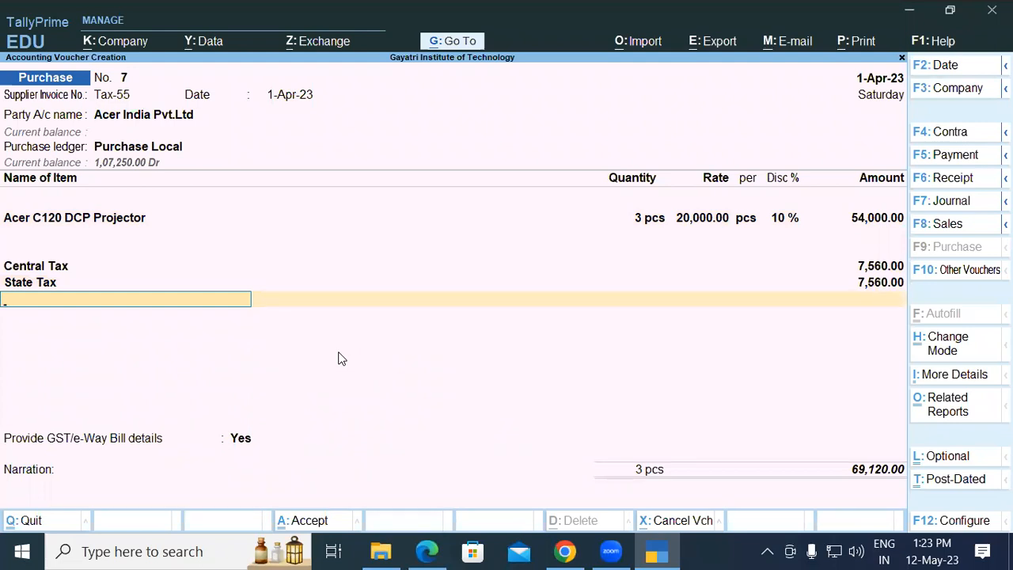
Step: Set Provide GST/e-Way Bill details to No and save the Acer India purchase voucher
key(Return)
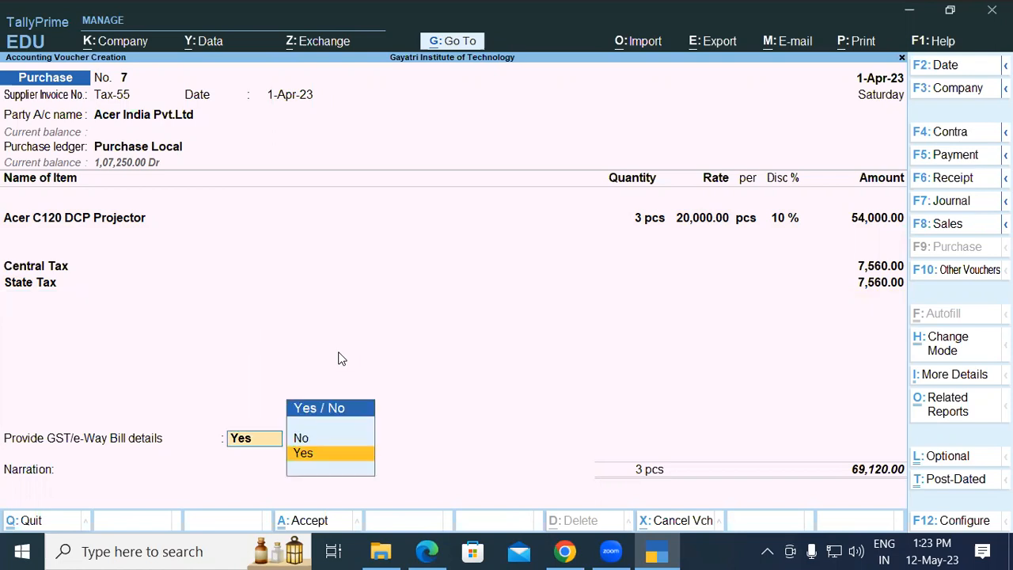
key(Up)
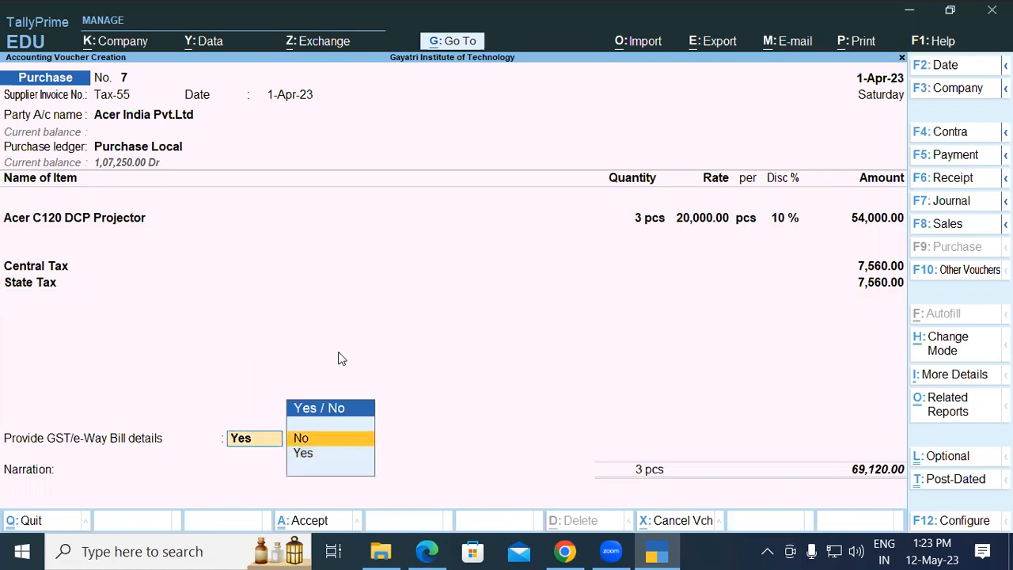
key(Return)
key(Return)
key(Return)
key(Return)
key(Return)
key(Return)
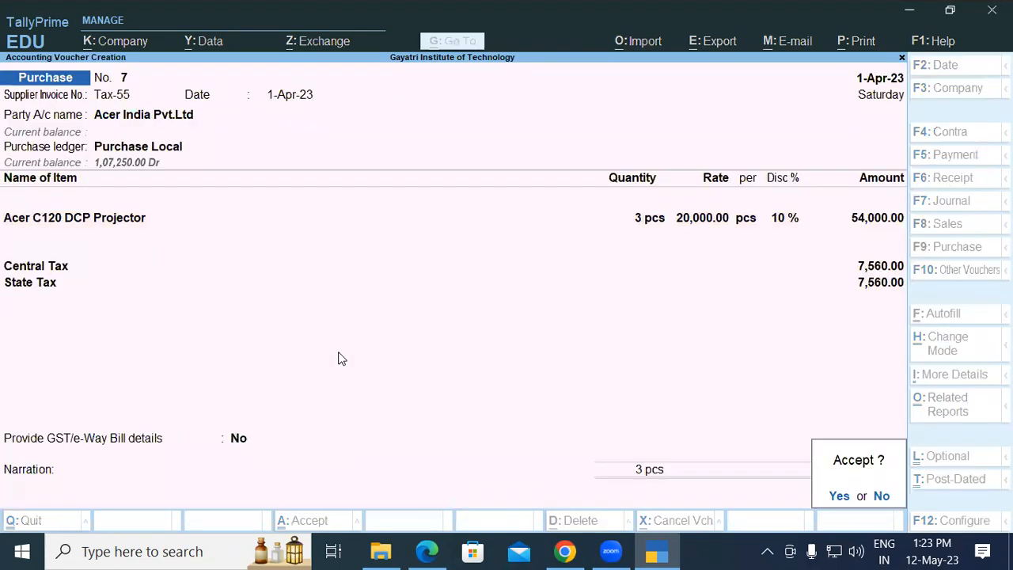
key(Return)
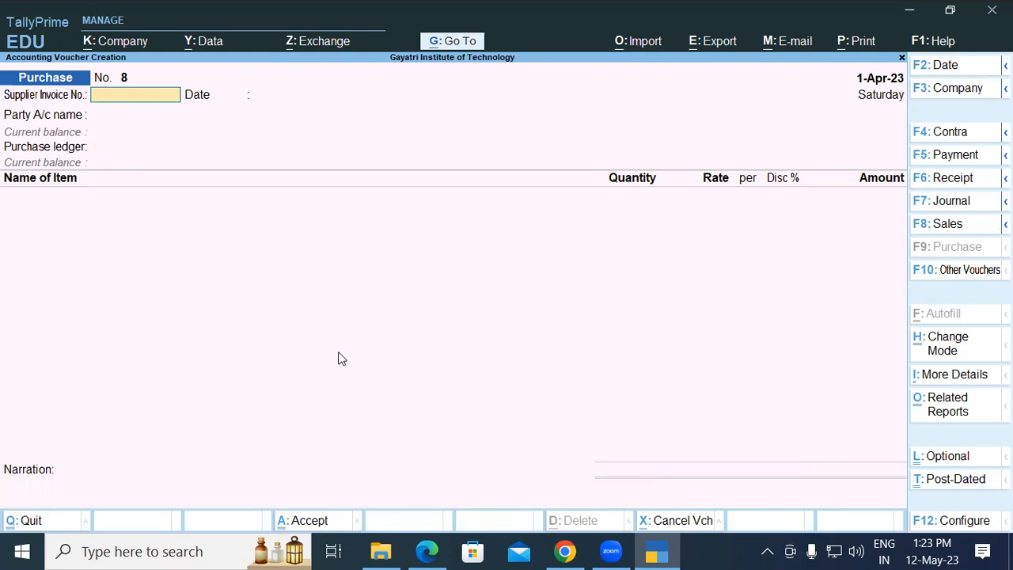
Step: Switch to the PDF and check exercise 8's sample Acer projector voucher, including its taxable value, taxes and invoice total
key(alt+Tab)
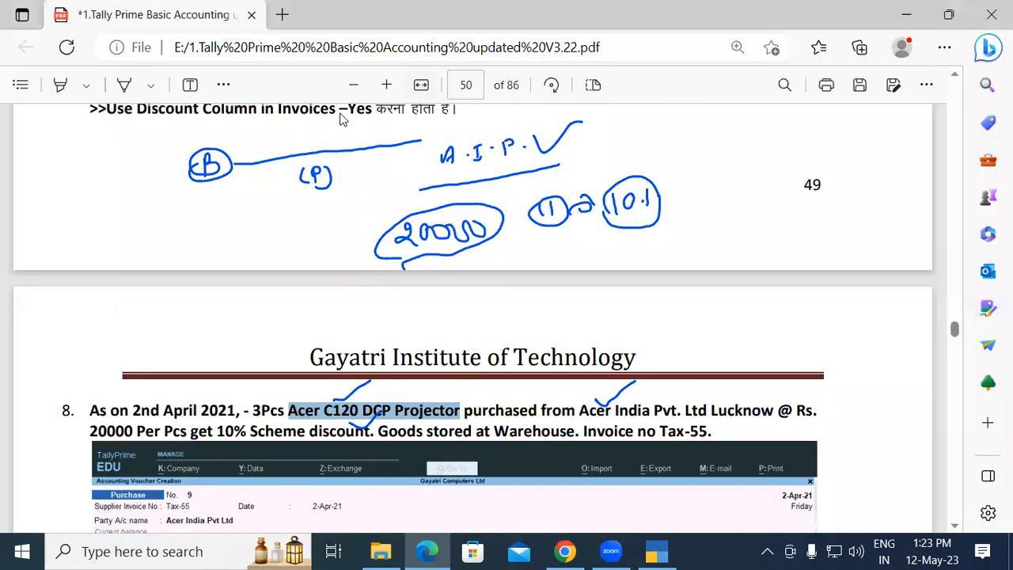
click(818, 421)
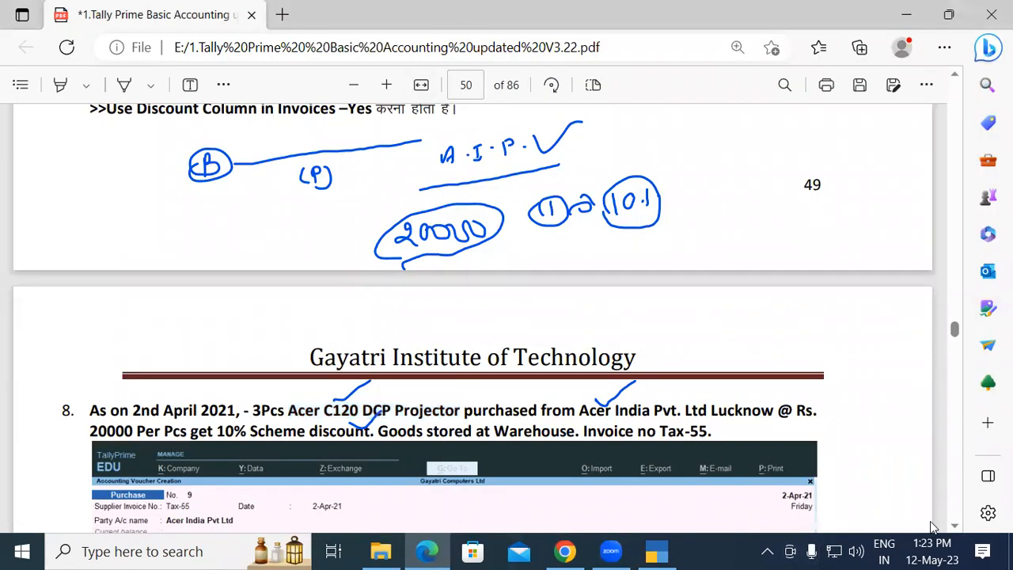
click(954, 528)
click(954, 528)
click(954, 528)
click(954, 528)
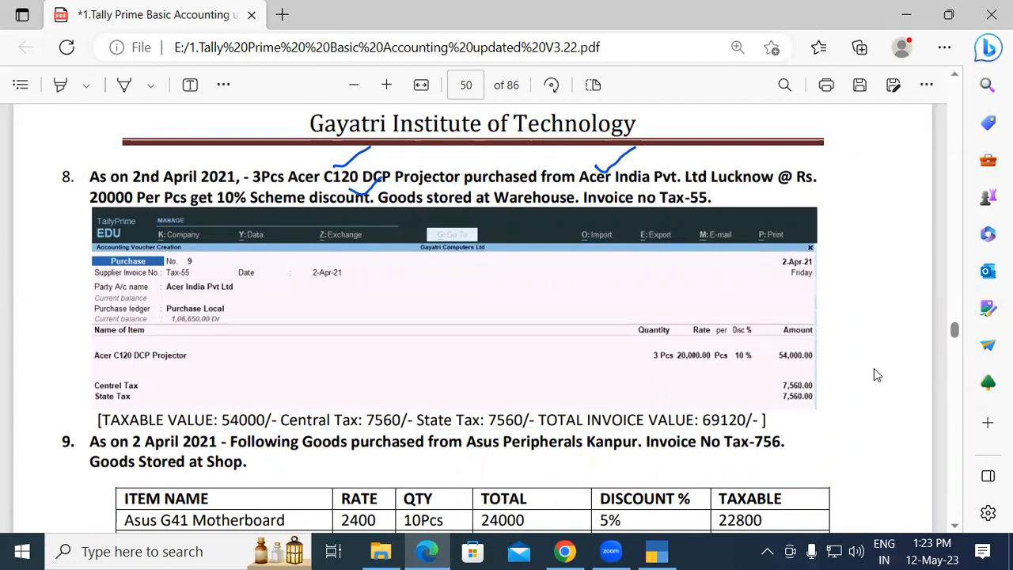
click(960, 528)
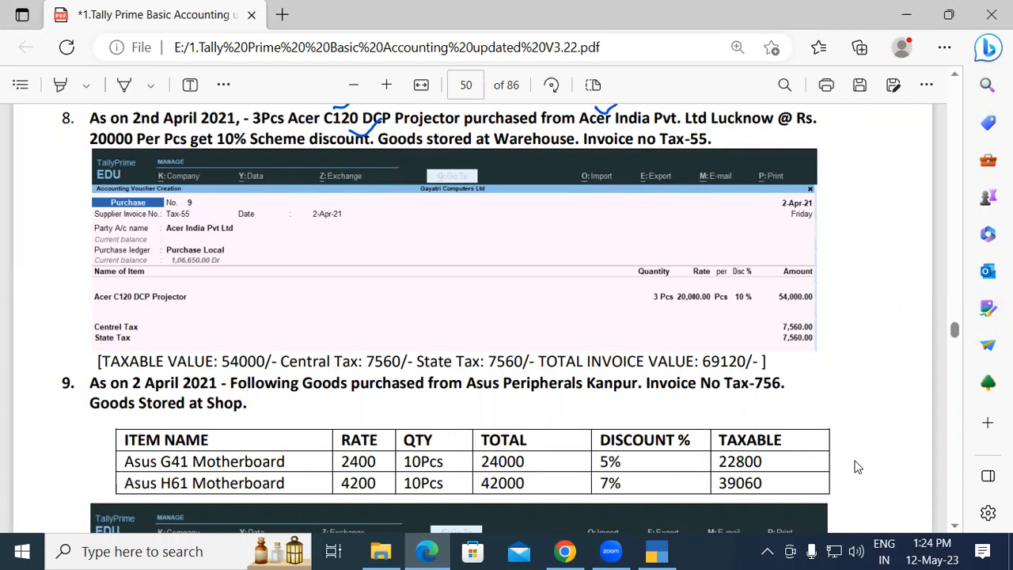
Step: Examine exercise 9's Asus motherboard purchase in the PDF, including the item discounts, the sample voucher and the round-off explanation
click(955, 525)
drag(597, 395, 624, 424)
click(624, 424)
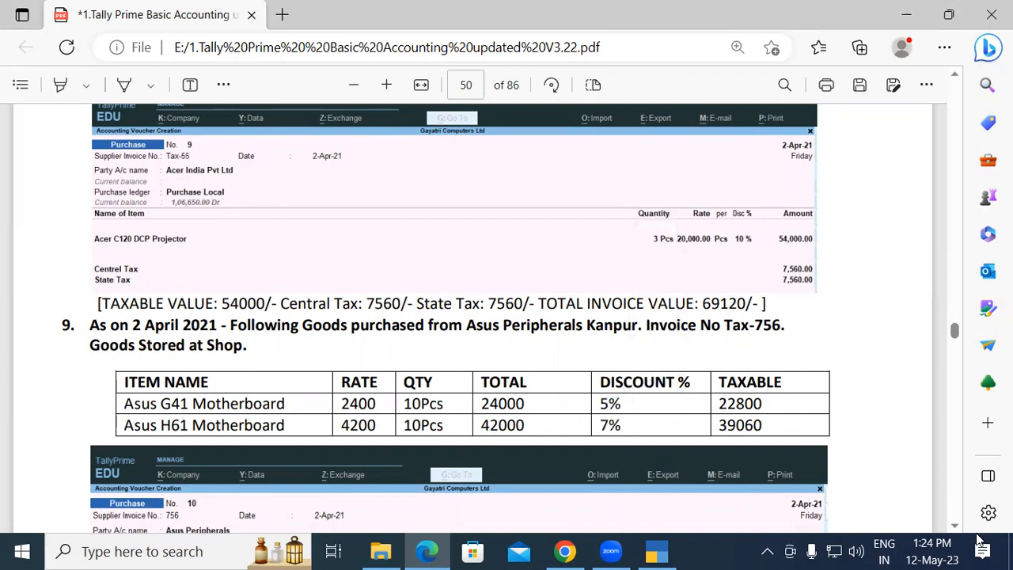
click(954, 524)
click(954, 524)
click(954, 524)
click(954, 525)
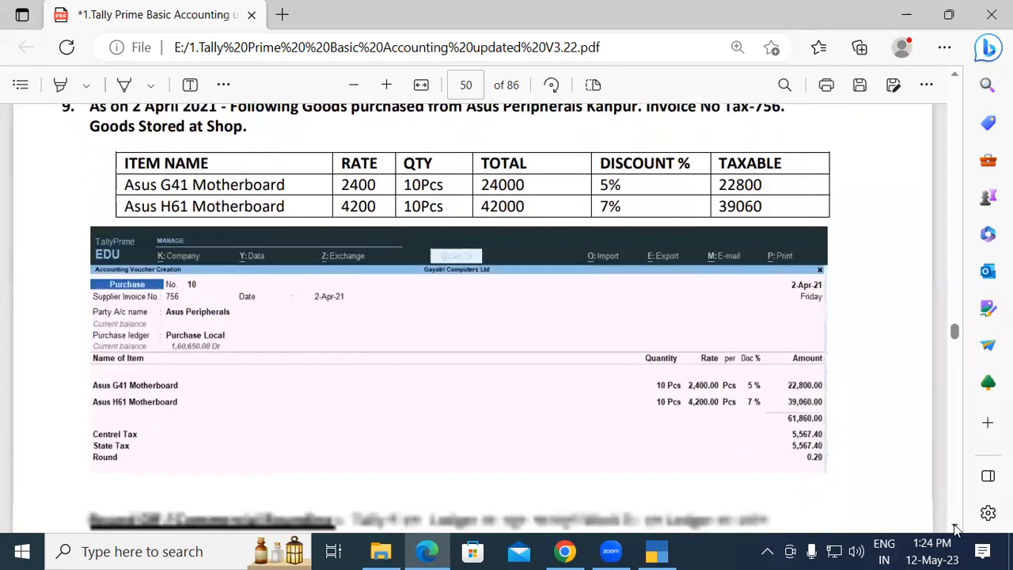
click(954, 524)
click(954, 525)
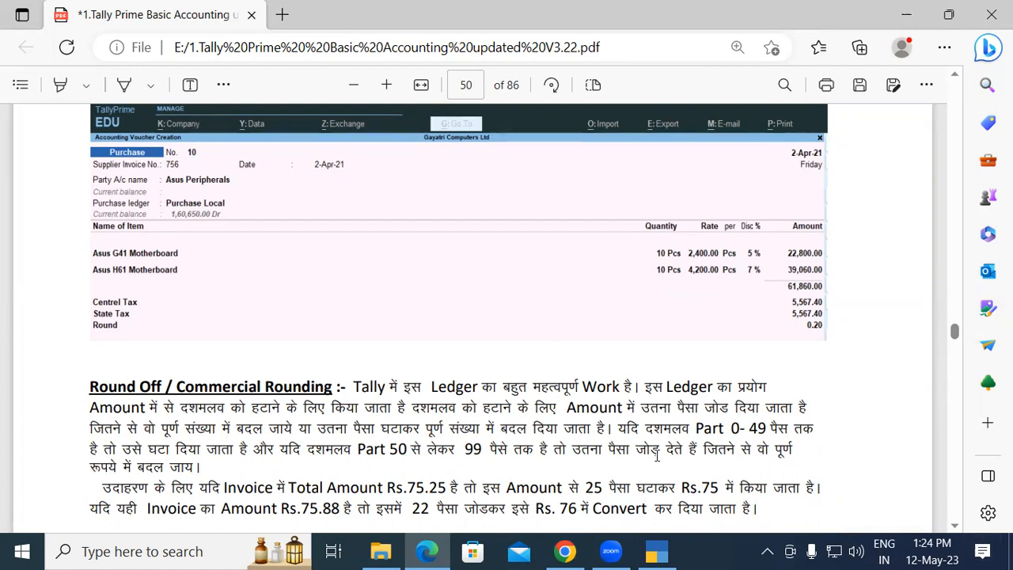
Step: Find the Discount Ledger In Voucher section in the PDF, past the sample rounding ledger
click(953, 526)
click(953, 526)
click(954, 526)
click(954, 526)
click(953, 526)
click(953, 526)
click(953, 526)
click(953, 526)
click(953, 526)
click(953, 526)
click(953, 526)
click(954, 526)
click(953, 526)
click(954, 526)
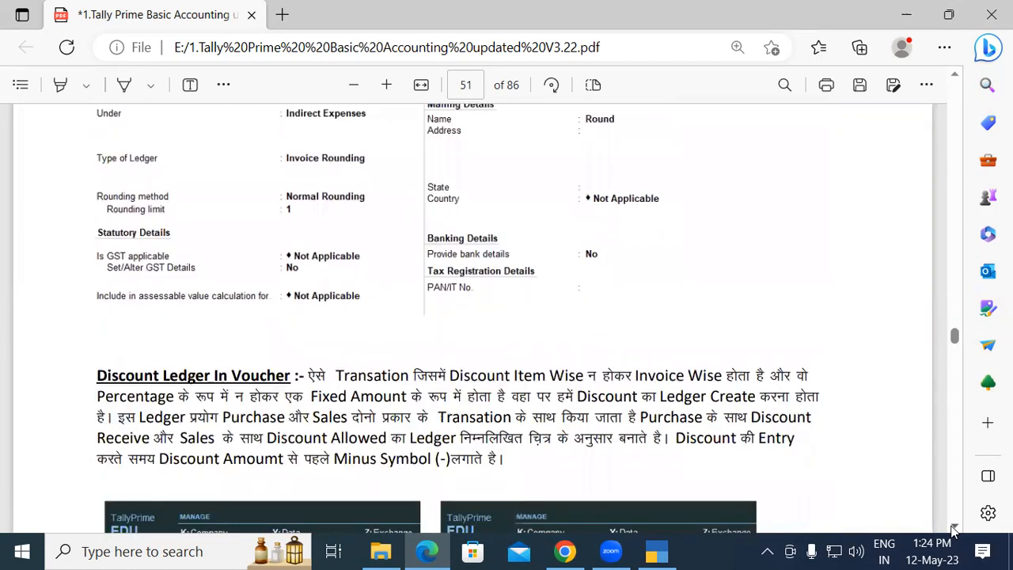
drag(98, 376, 314, 380)
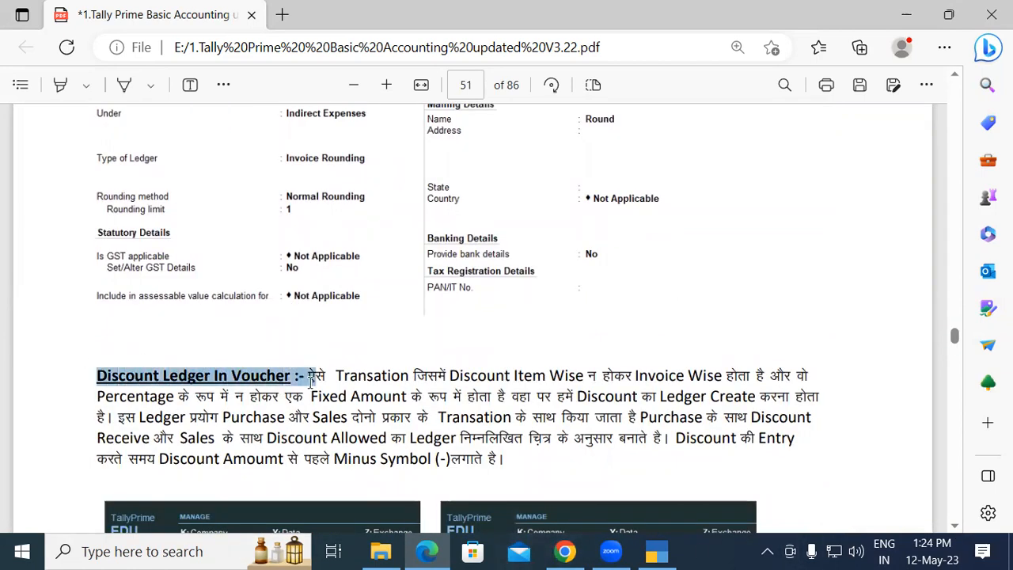
click(417, 410)
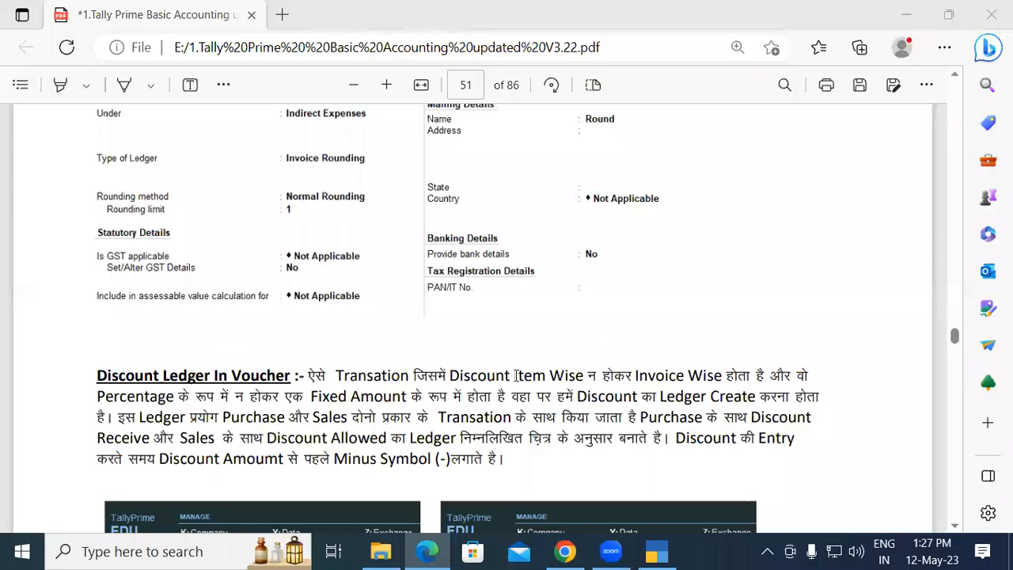
Step: Read the explanation of fixed-amount invoice discounts and examine the sample Discount Received and Discount Allowed ledgers
click(955, 527)
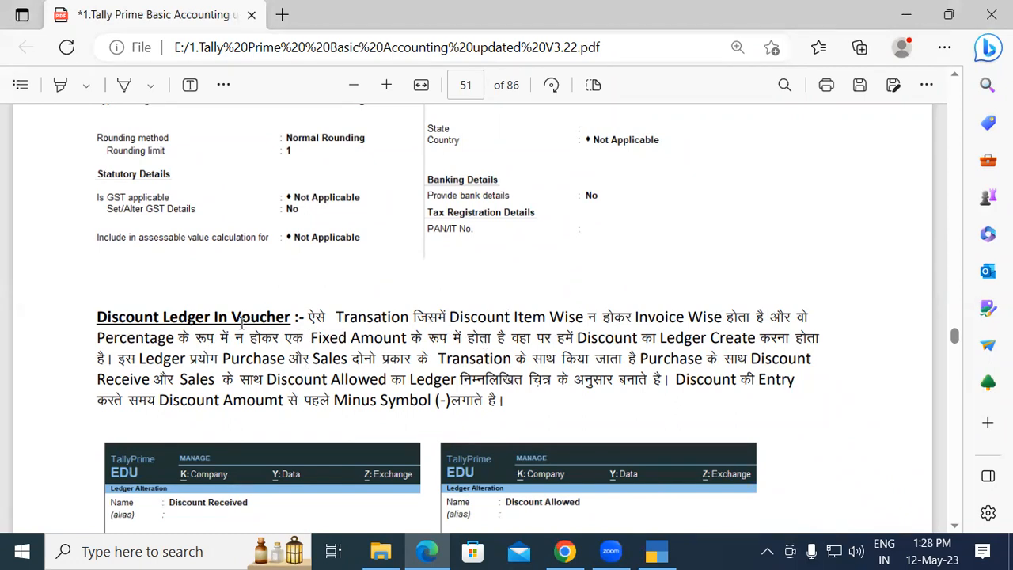
drag(236, 337, 278, 345)
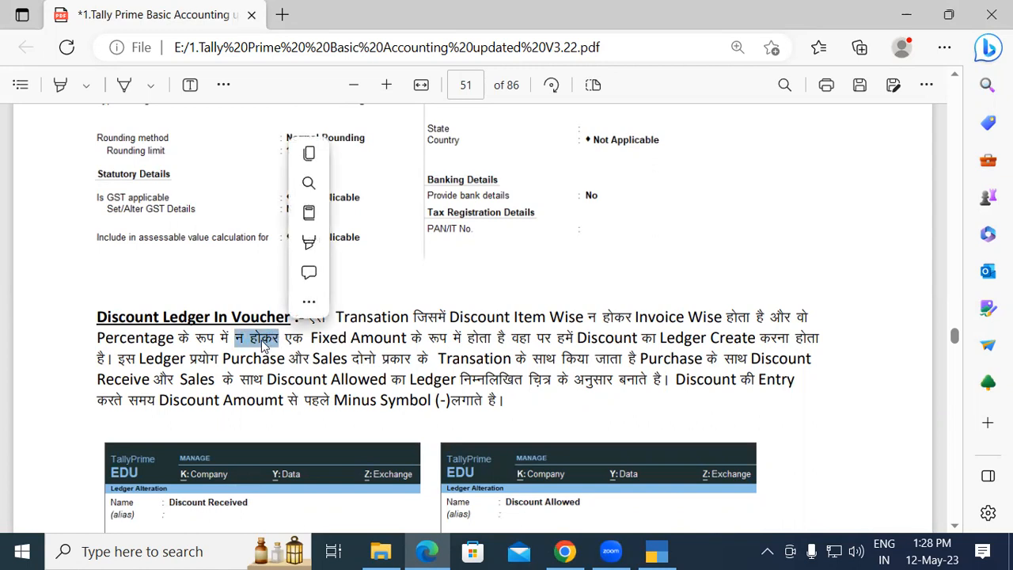
click(263, 346)
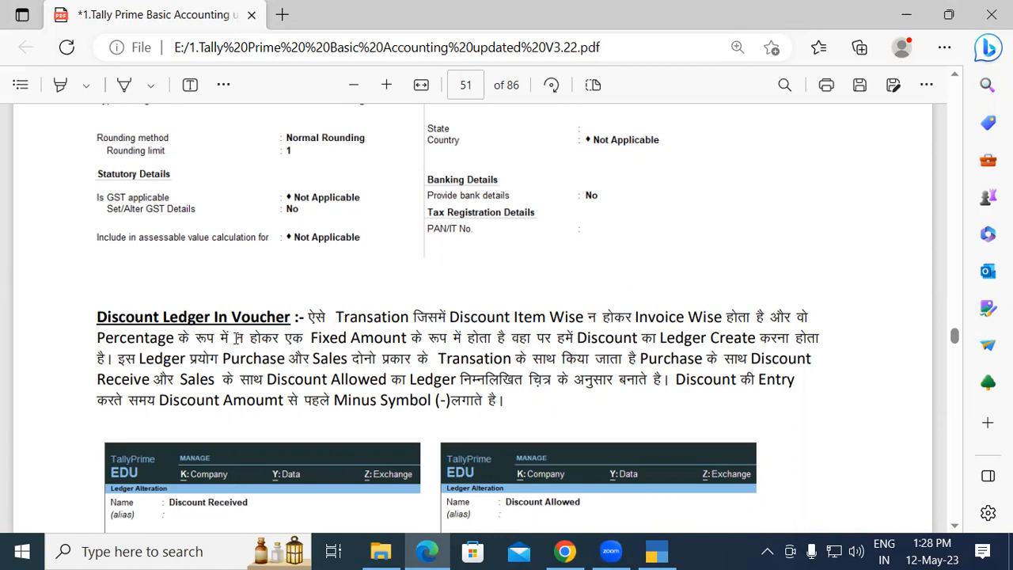
drag(246, 337, 285, 340)
click(281, 341)
scroll(706, 386, down, 2)
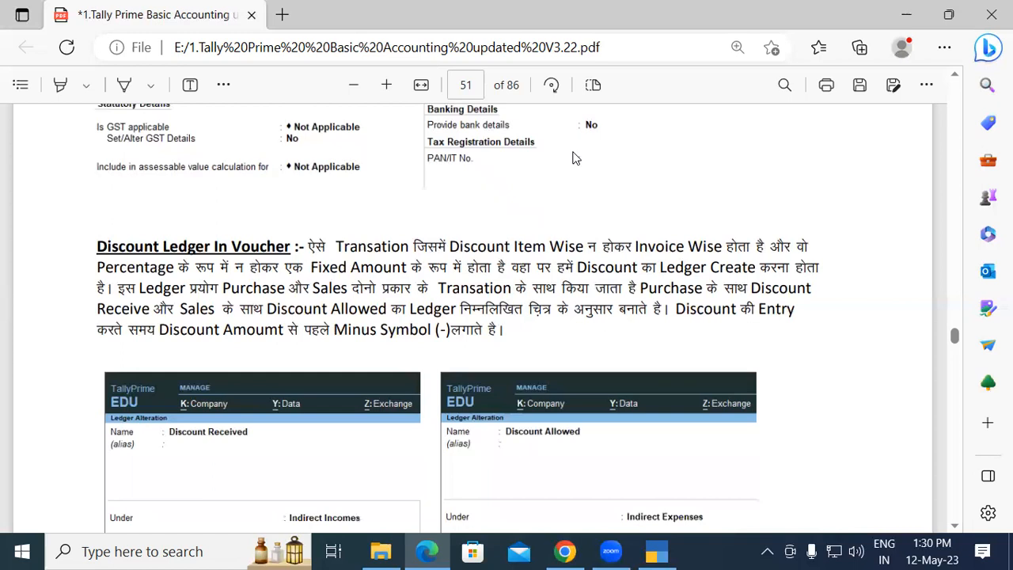
drag(159, 329, 279, 331)
click(371, 276)
scroll(958, 525, down, 3)
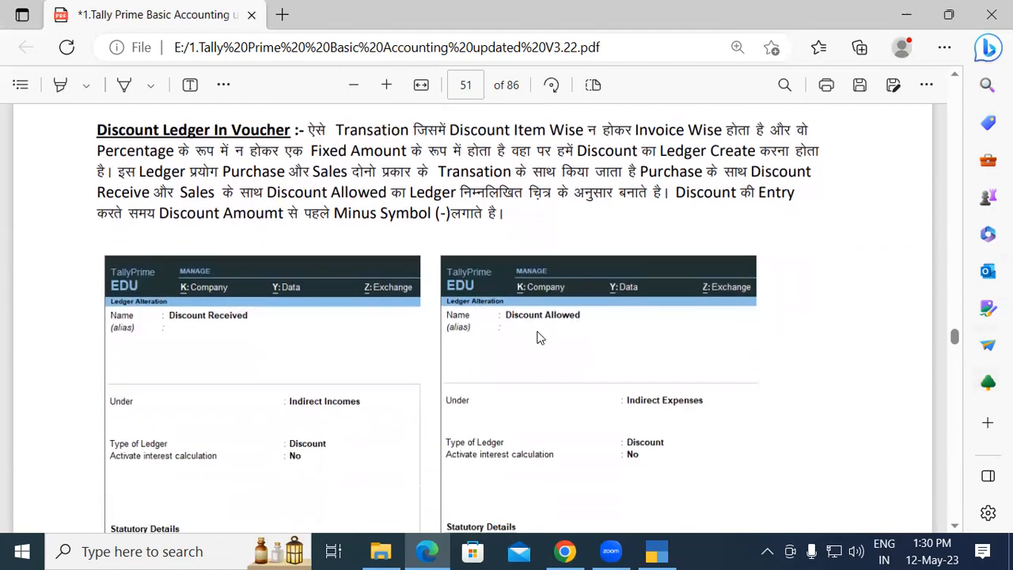
scroll(955, 525, down, 3)
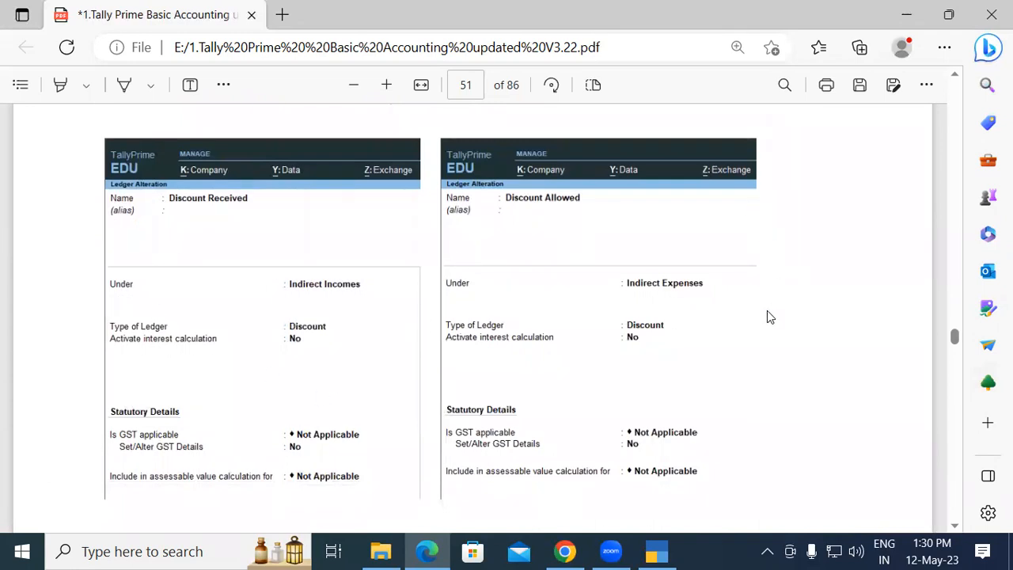
Step: Switch to TallyPrime and quit the blank purchase voucher to return to the Gateway of Tally
click(657, 551)
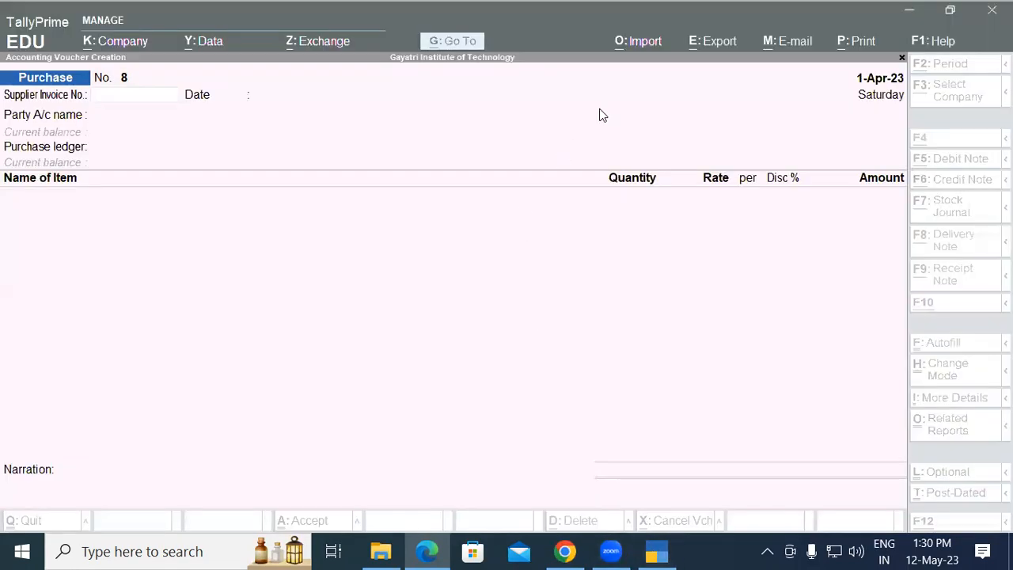
key(Escape)
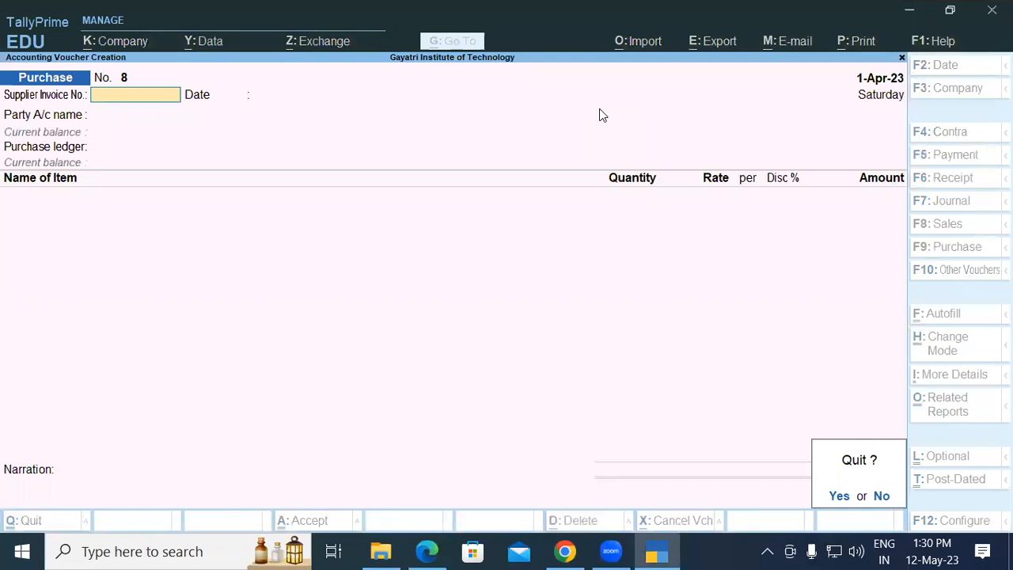
key(Return)
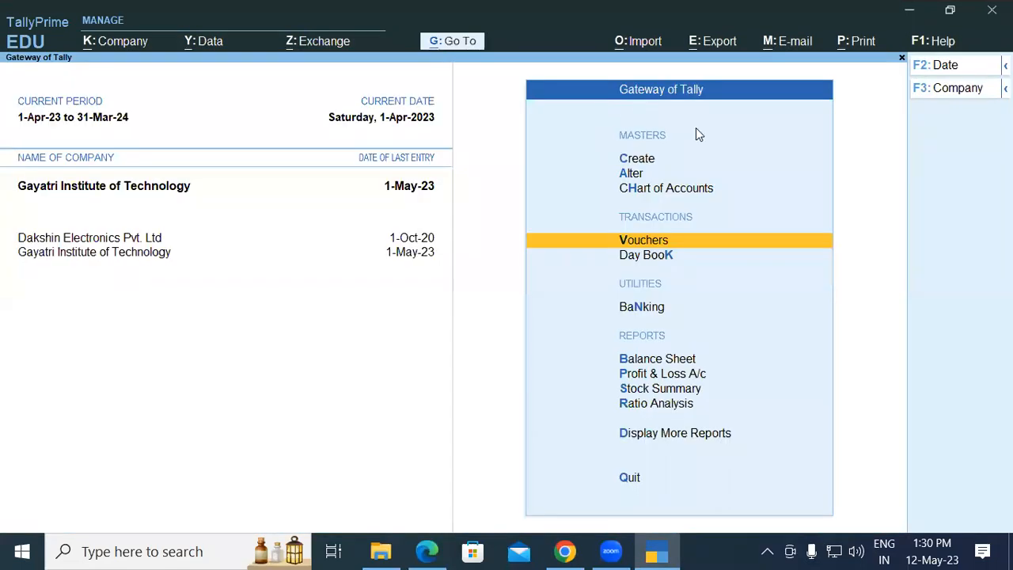
Step: Open the Discount Received ledger for alteration from the ledger masters
key(Up)
key(Up)
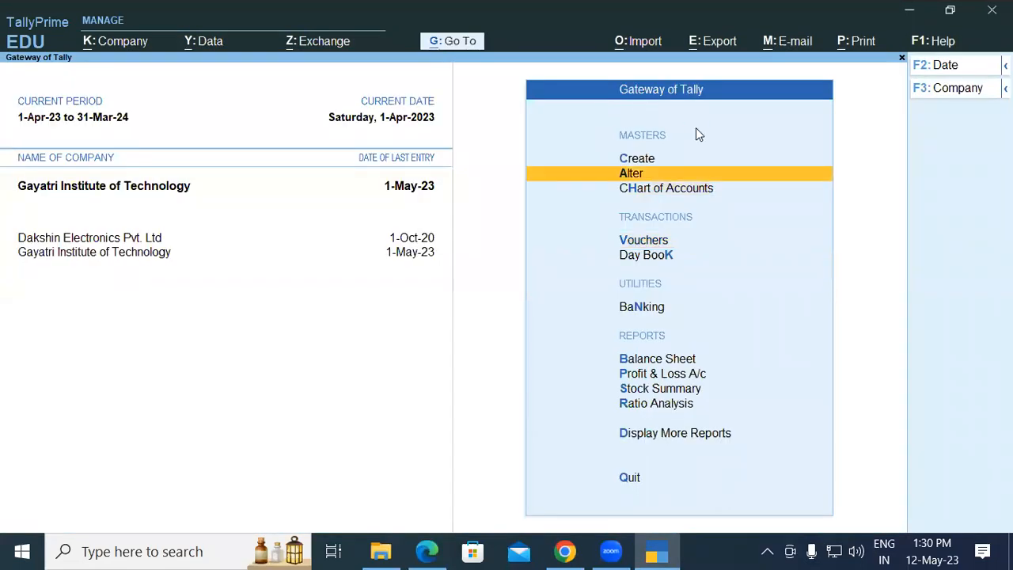
key(Return)
key(Down)
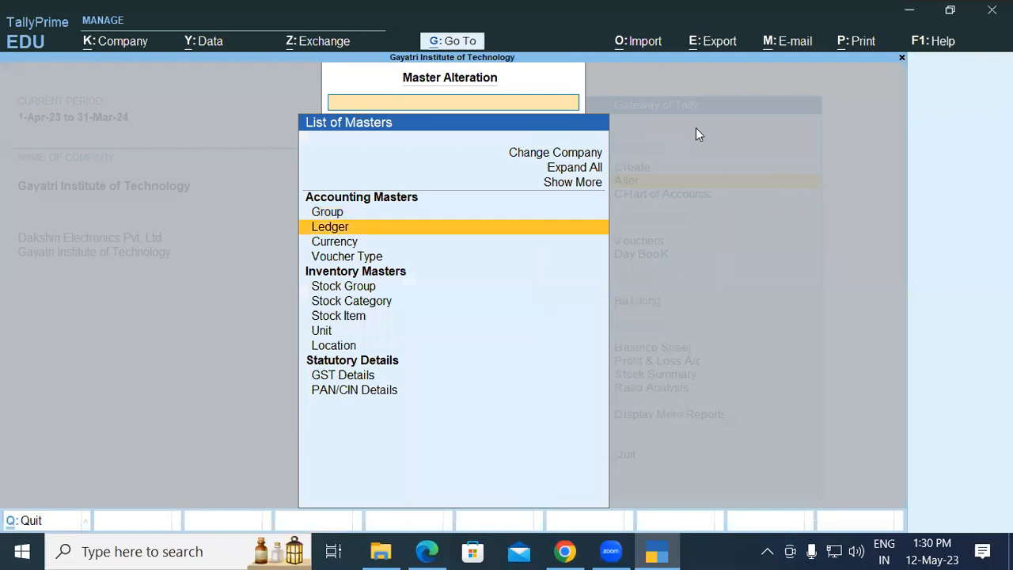
key(Return)
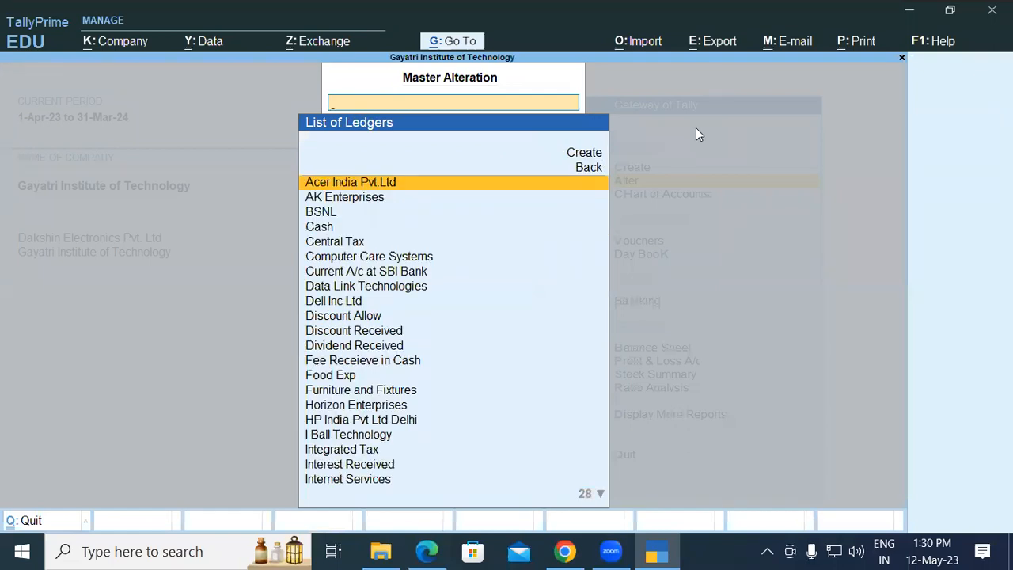
text(Dis)
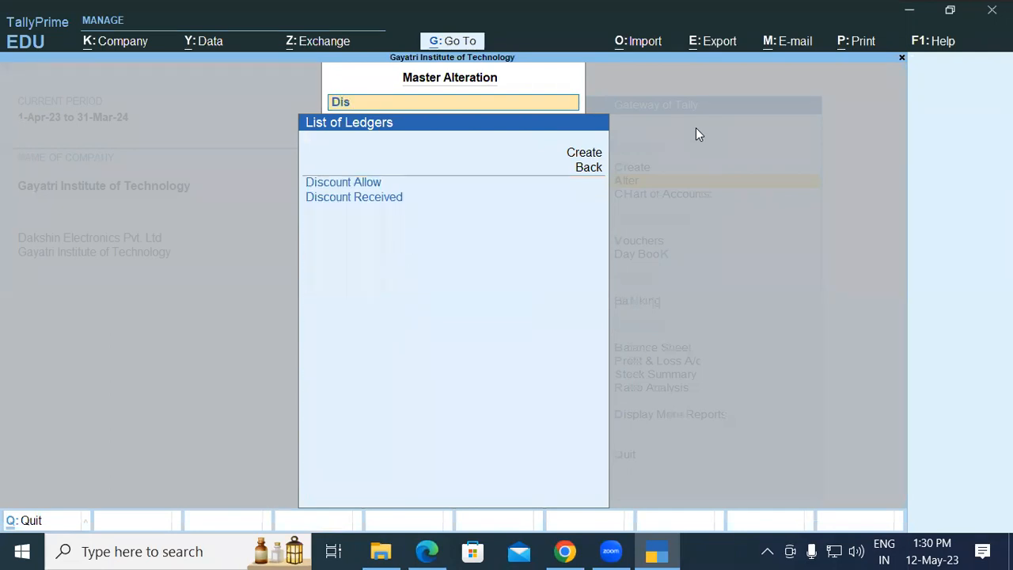
key(Down)
key(Down)
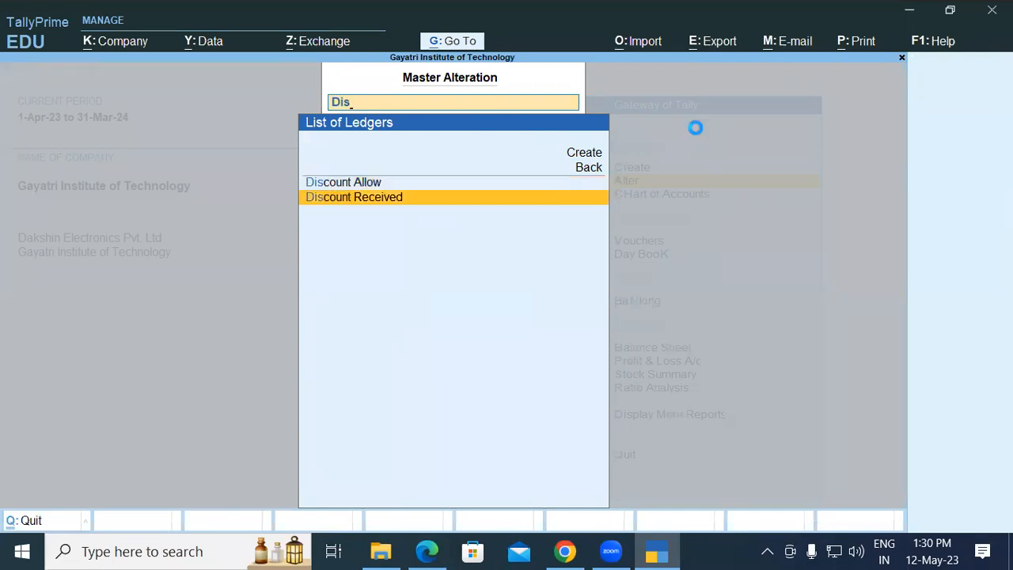
key(Return)
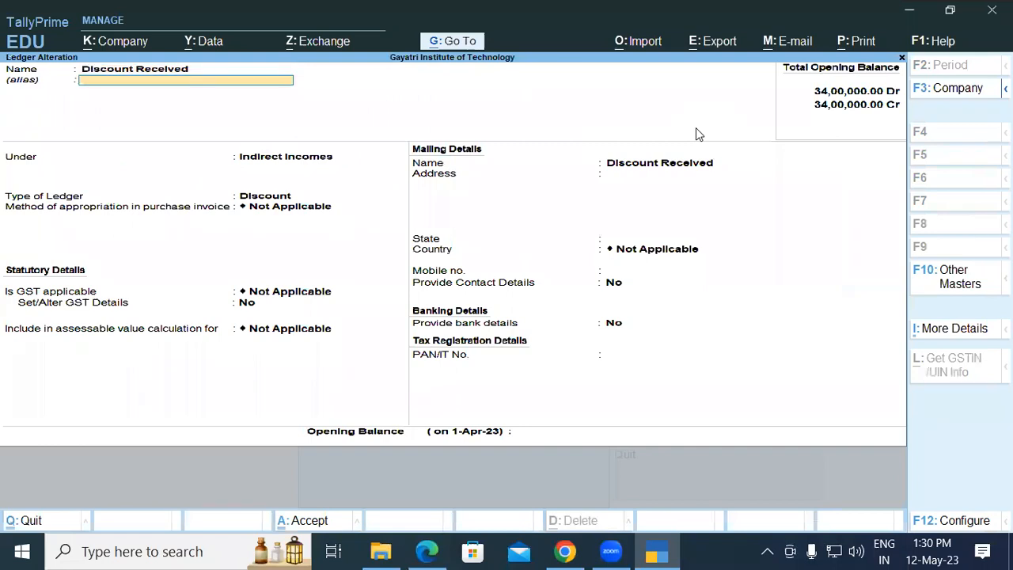
Step: Set the Discount Received ledger's type to Not Applicable and keep its purchase invoice appropriation method as Not Applicable
key(Return)
key(Return)
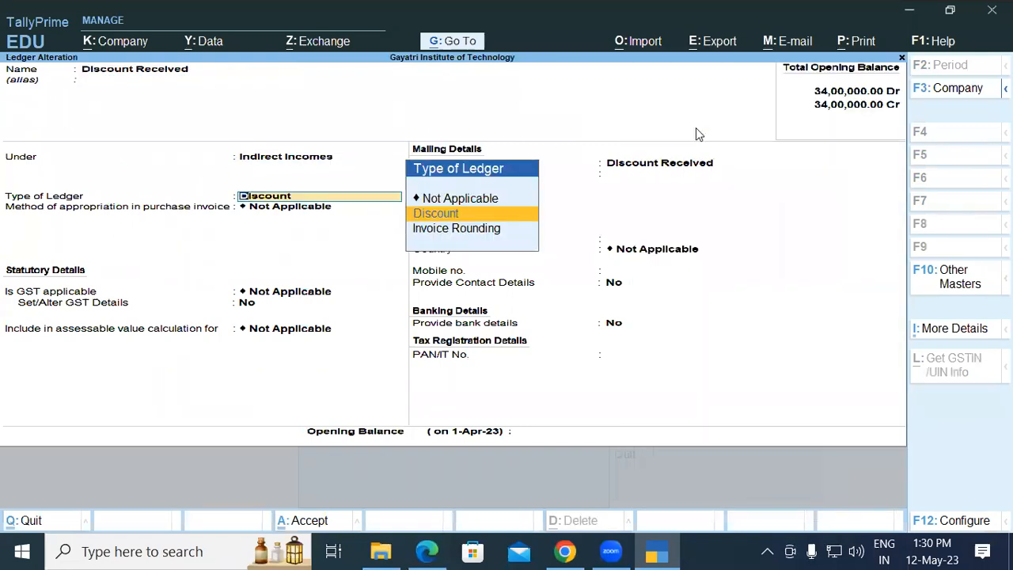
key(Return)
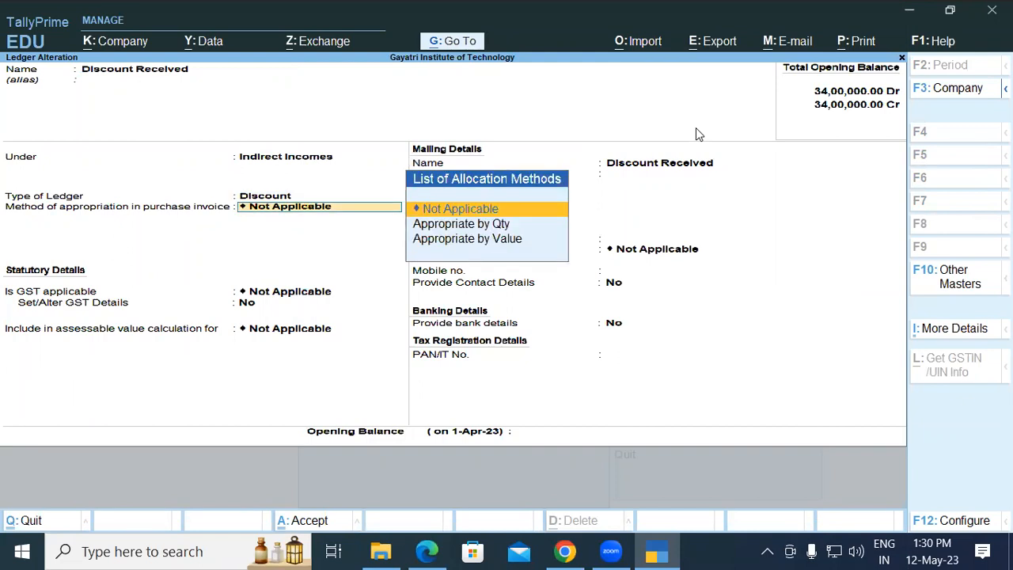
key(Return)
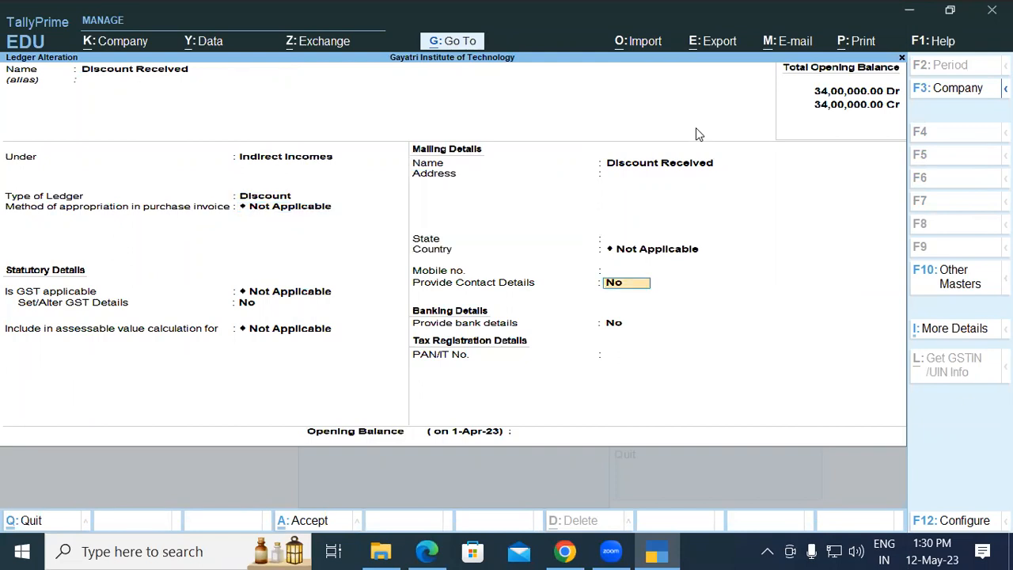
key(Return)
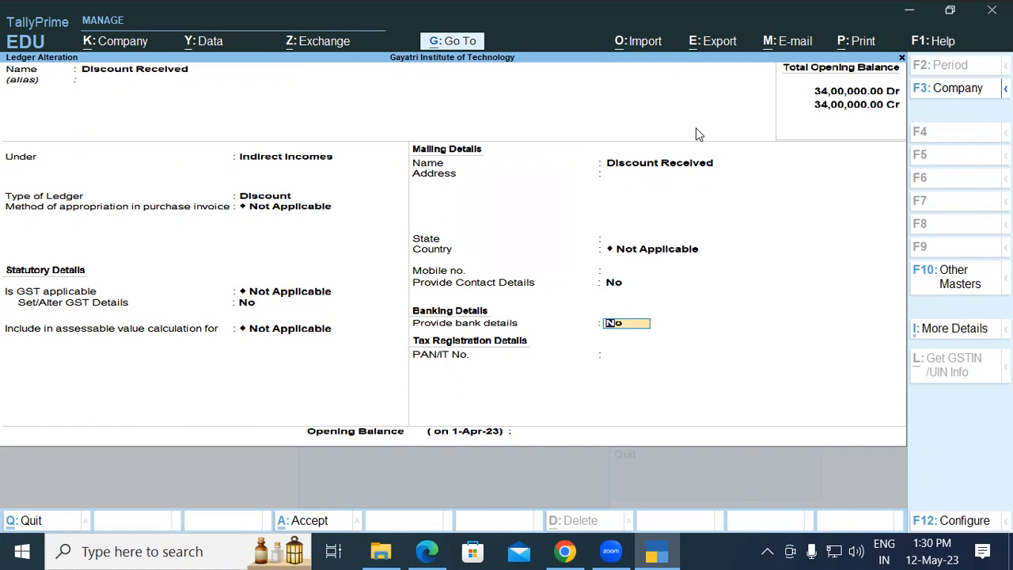
key(BackSpace)
key(BackSpace)
key(BackSpace)
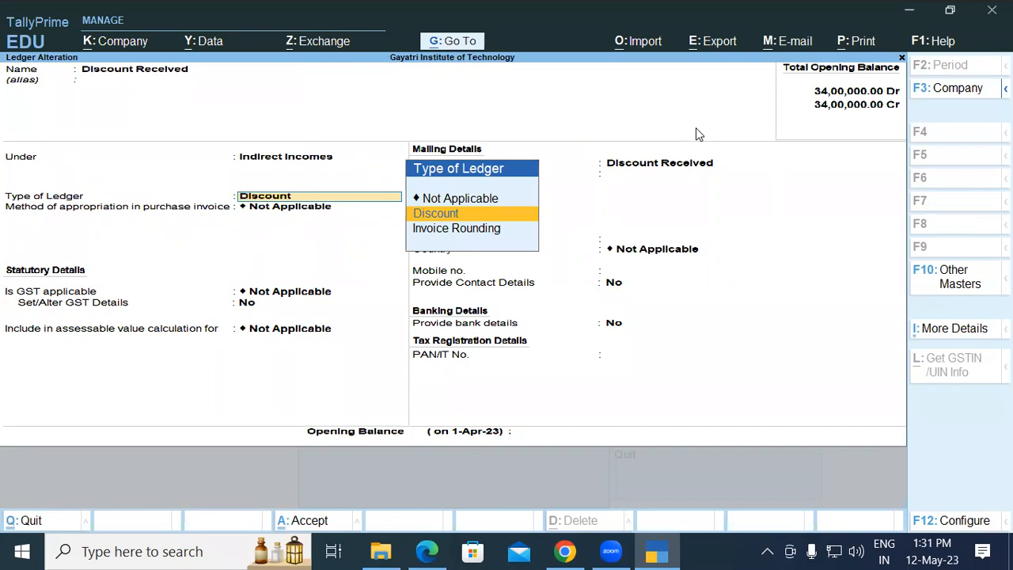
key(Up)
key(Return)
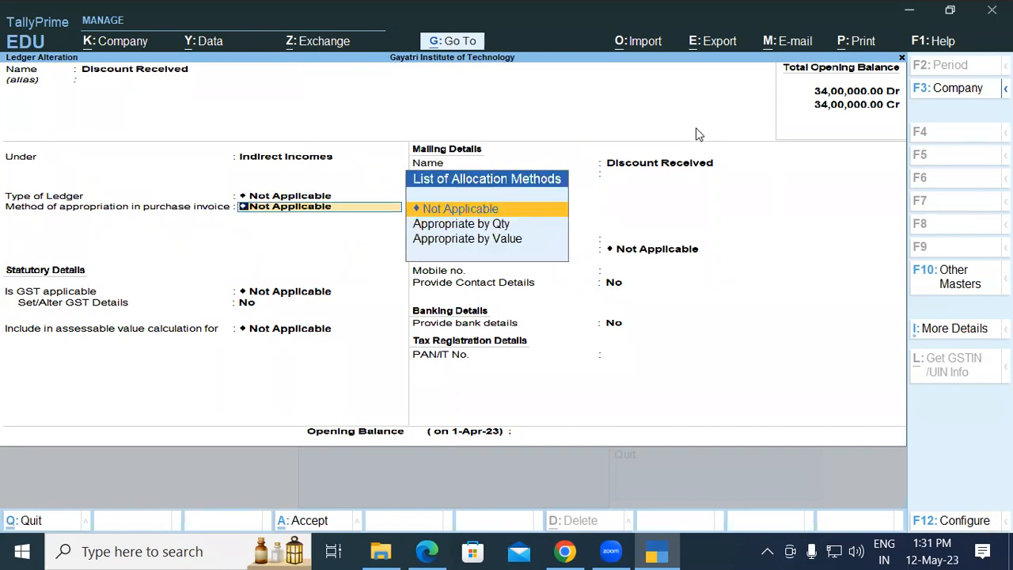
key(Return)
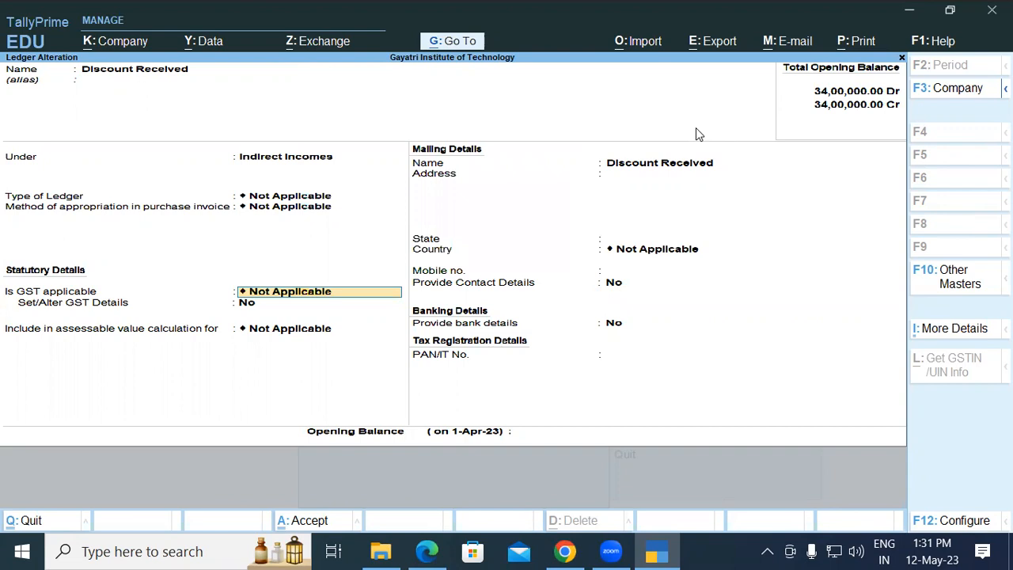
Step: Include the Discount Received ledger in the assessable value calculation for GST, appropriated to Goods and based on value, and save it
key(Return)
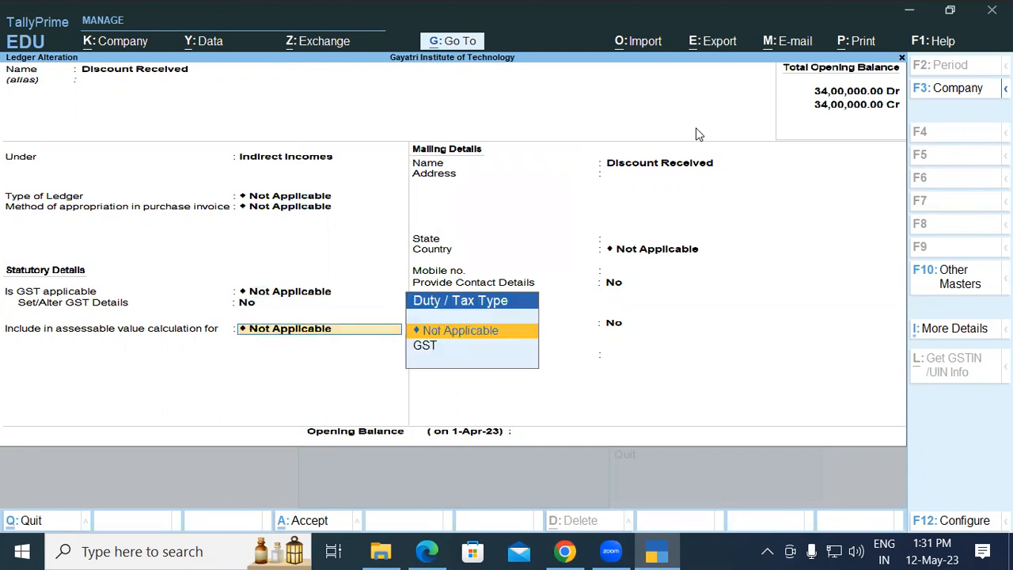
key(Down)
key(Return)
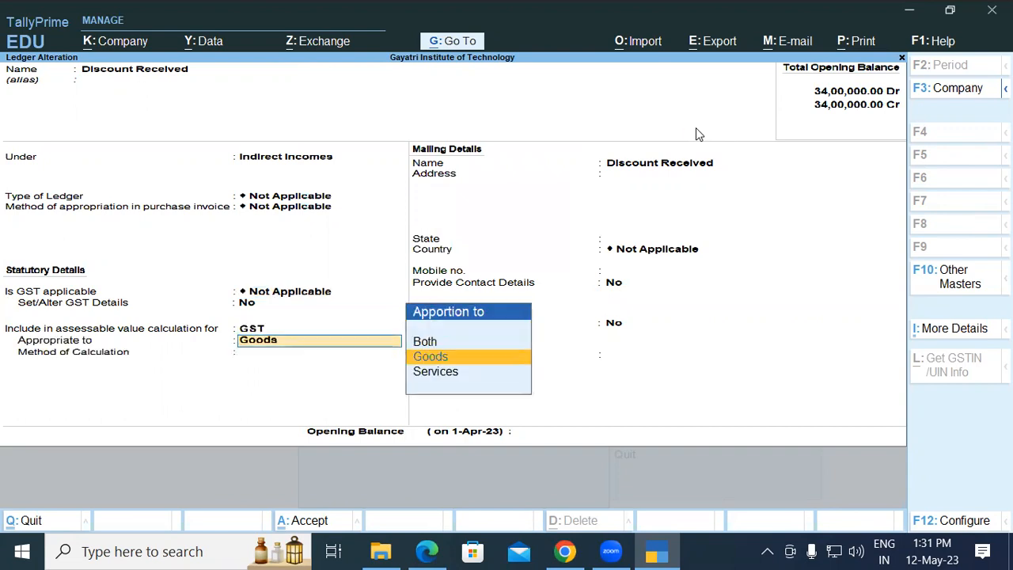
key(Return)
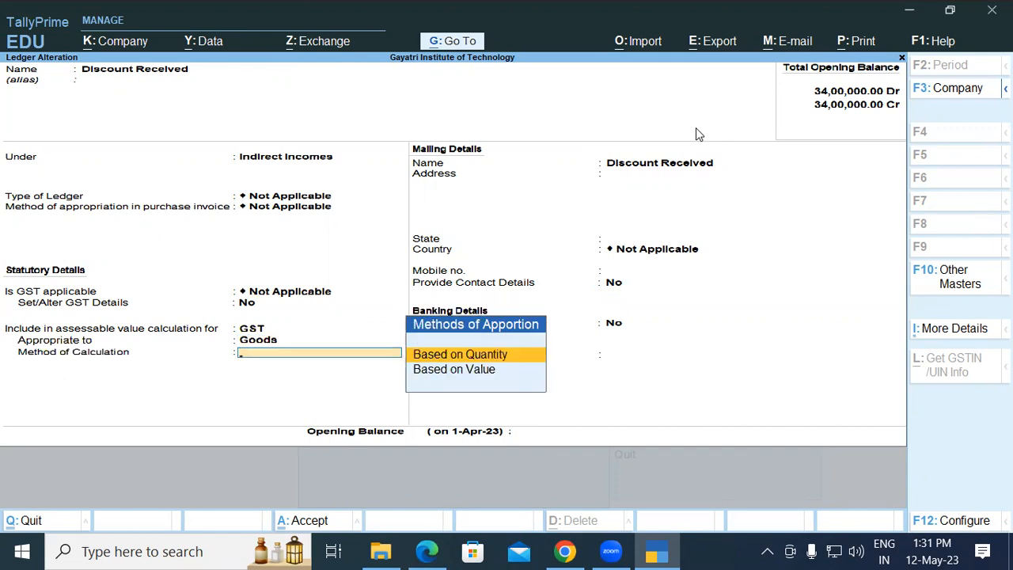
key(Down)
key(Return)
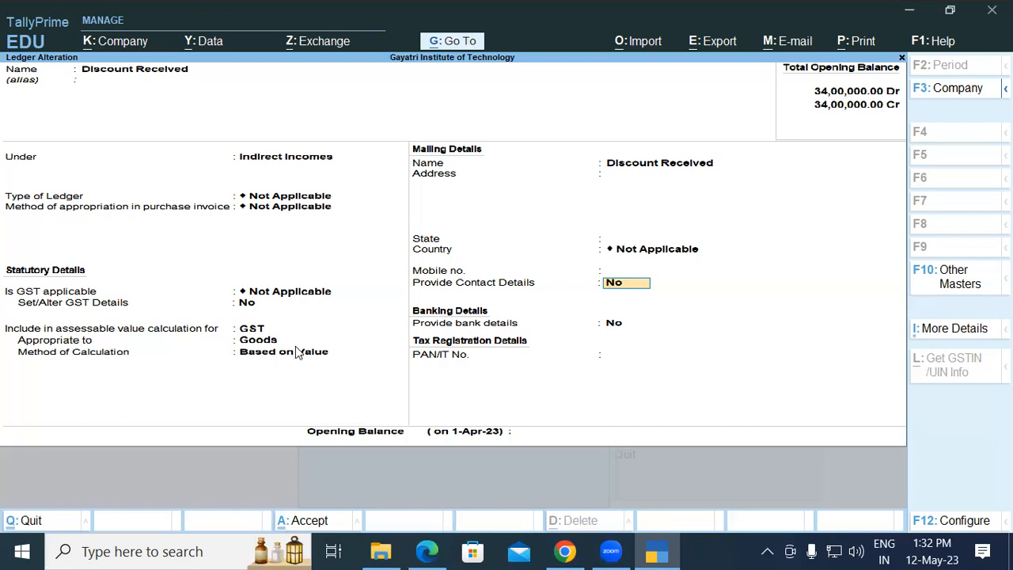
key(Return)
key(Return)
key(Return)
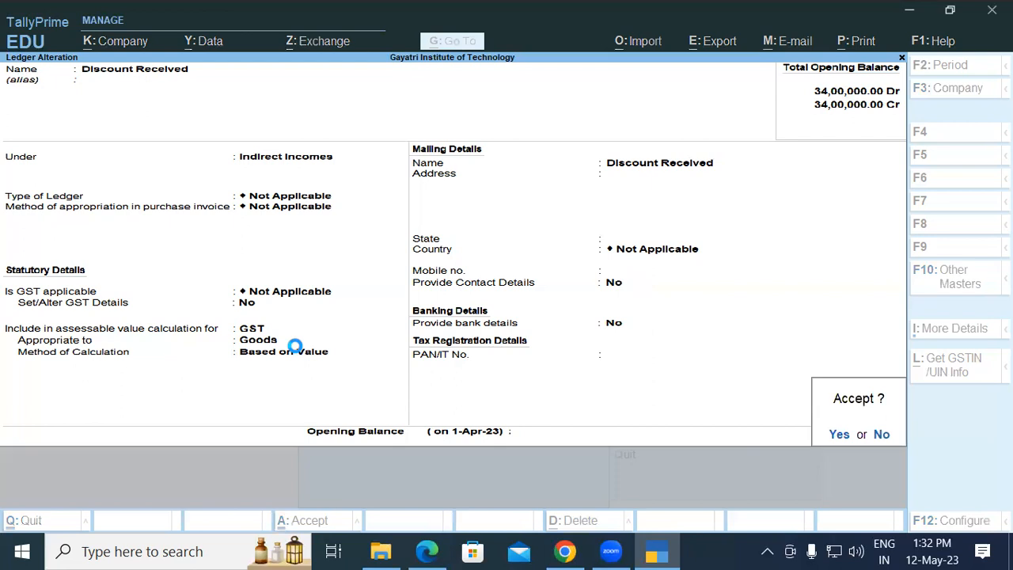
key(Return)
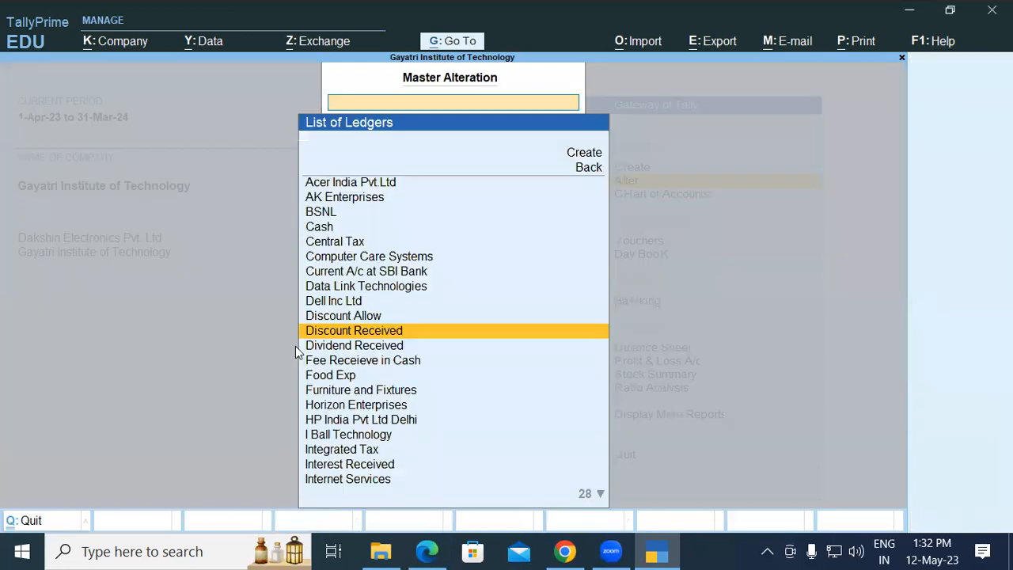
Step: Return to the Gateway of Tally and open a new purchase voucher
key(Escape)
key(Escape)
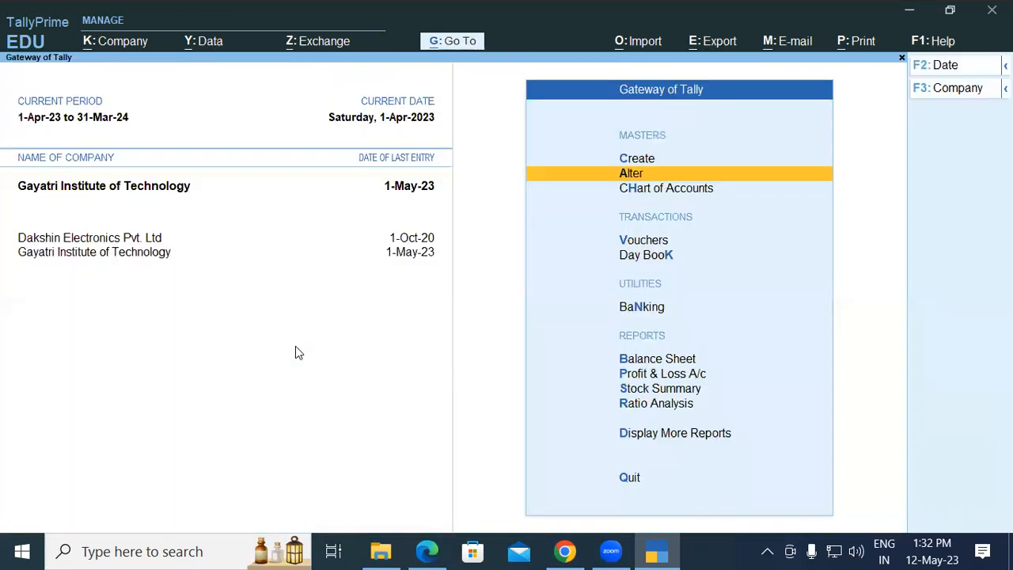
key(Down)
key(Down)
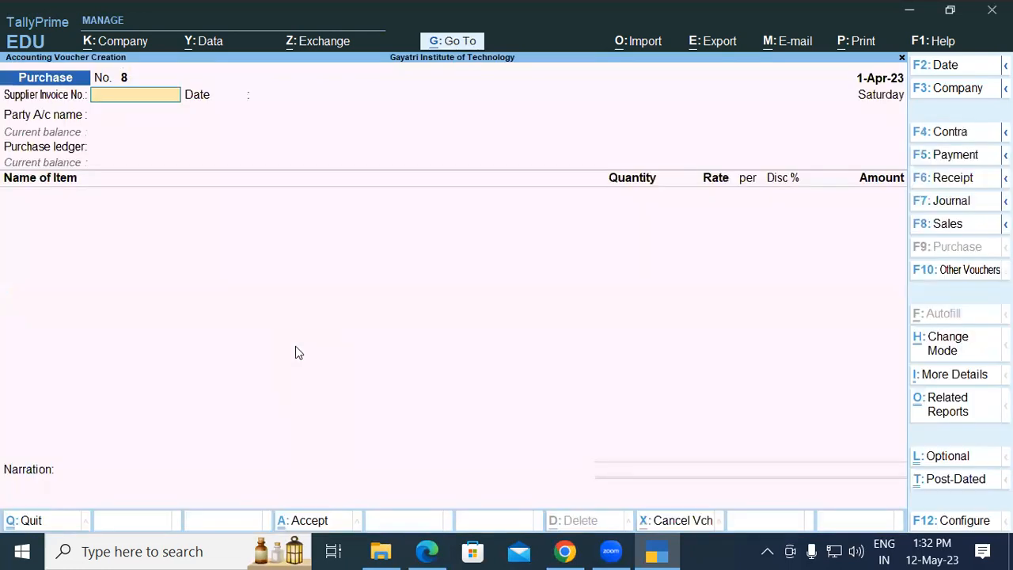
Step: Switch to the PDF and read exercise 10 on the Canon printer purchase, noting its supplier, rate, GST and discount amount
key(alt+Tab)
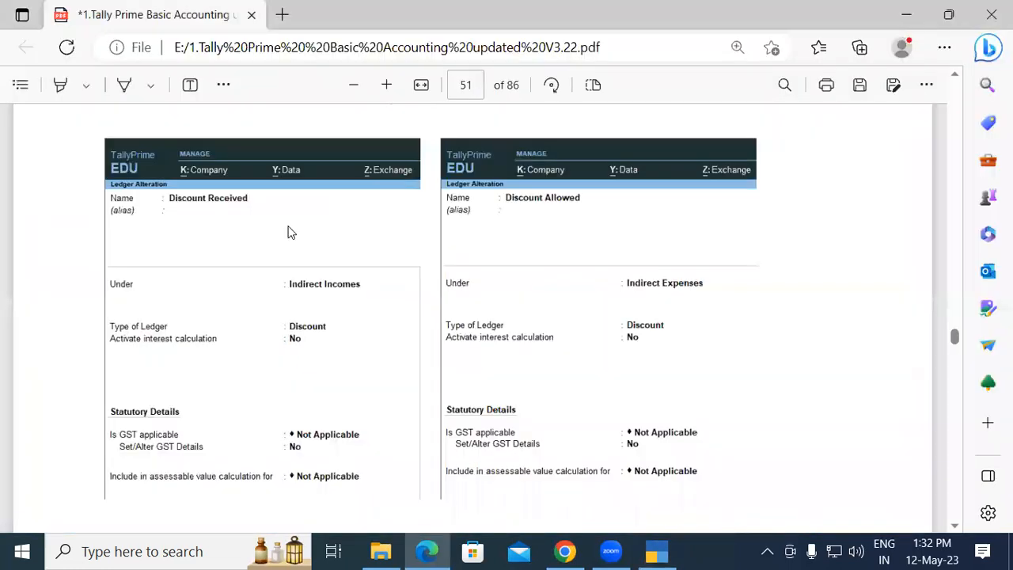
scroll(954, 529, down, 5)
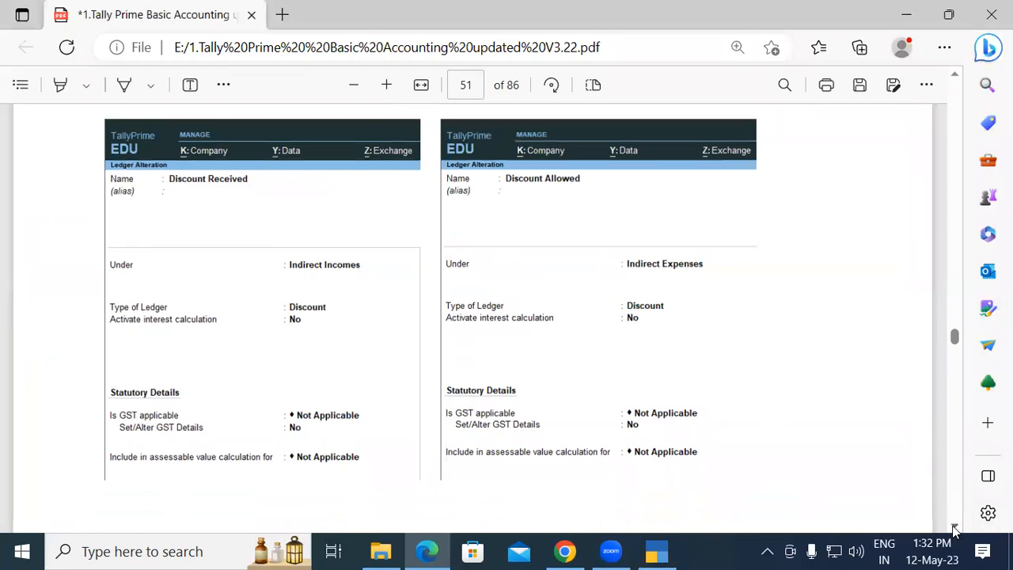
scroll(954, 528, down, 4)
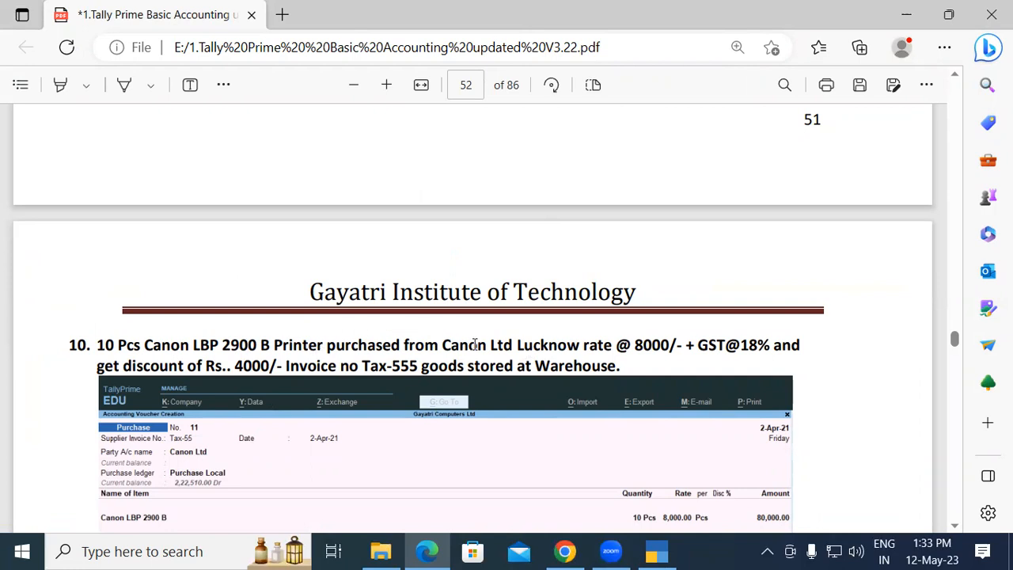
drag(445, 345, 673, 346)
click(519, 343)
click(575, 345)
click(688, 342)
drag(236, 365, 270, 365)
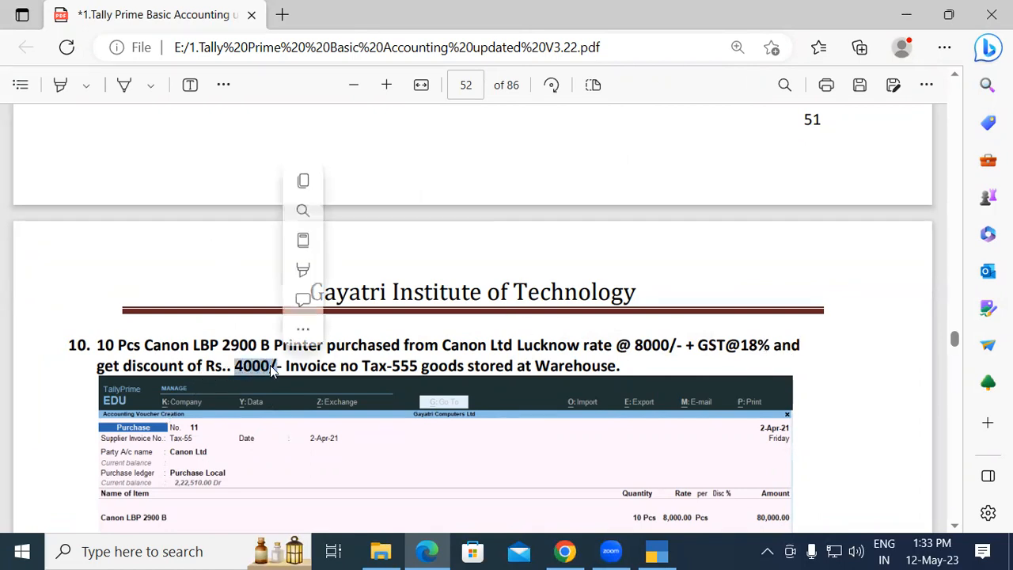
click(270, 365)
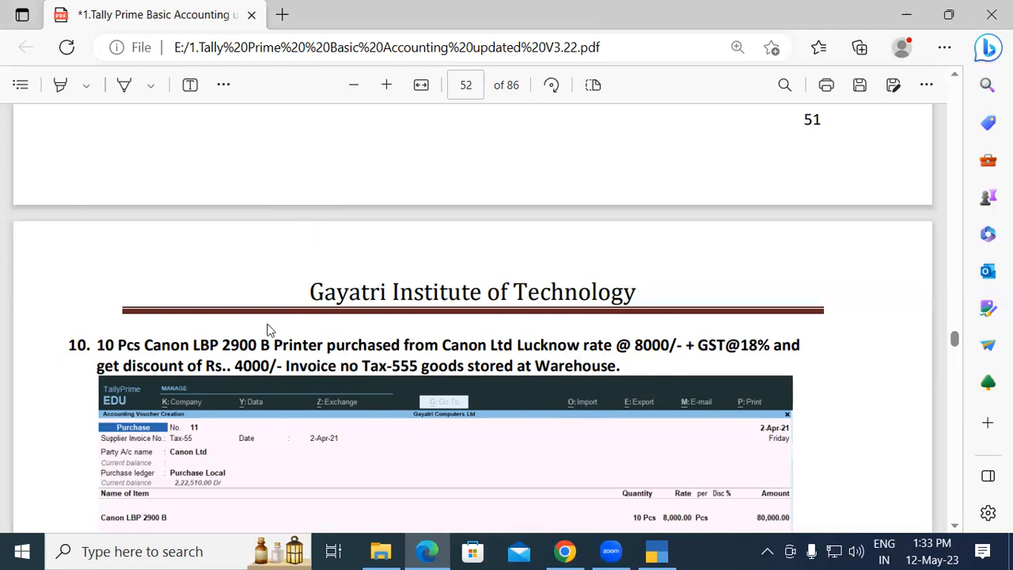
Step: Switch to TallyPrime and enter supplier invoice number Tax-555 dated 1-Apr-23 in the purchase voucher
click(651, 552)
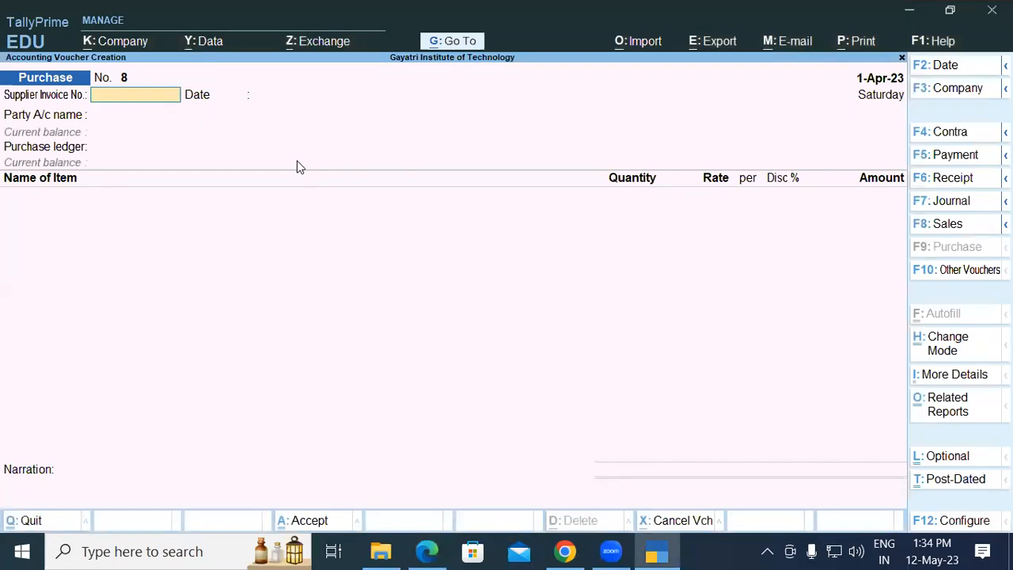
text(Tax-555)
key(Return)
key(Return)
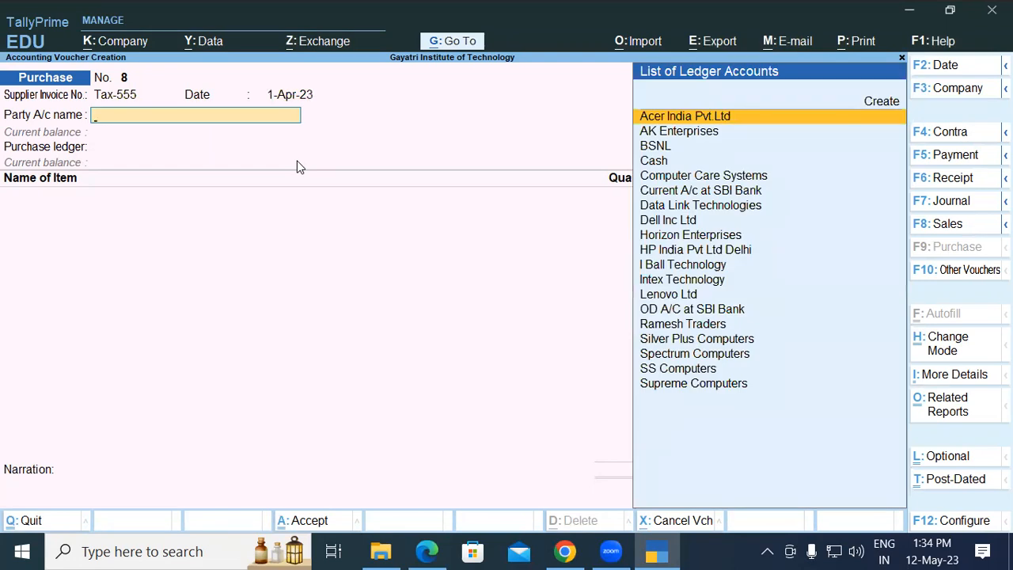
Step: Search the party account list for an existing Canon ledger
text(Co)
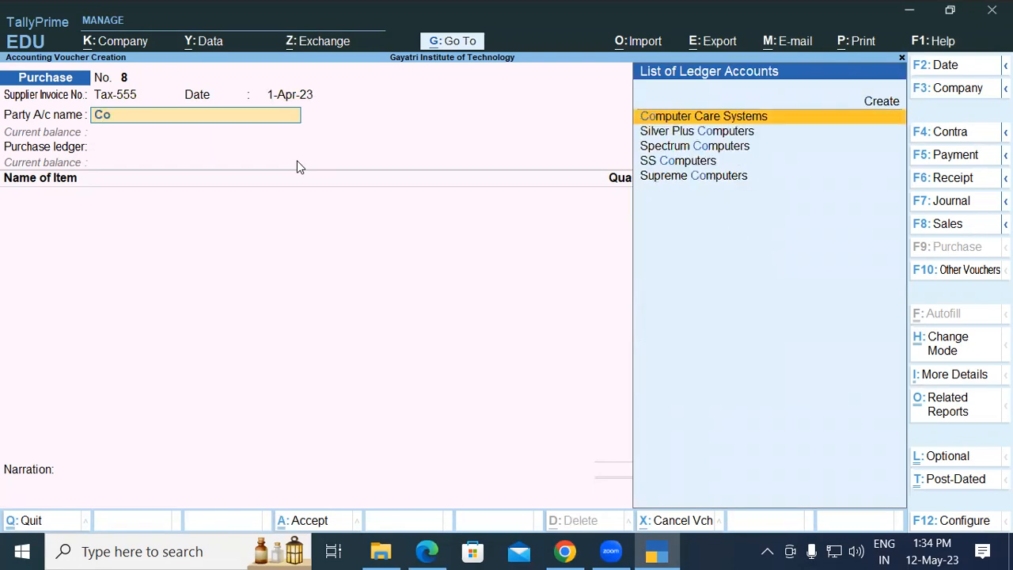
key(BackSpace)
text(a)
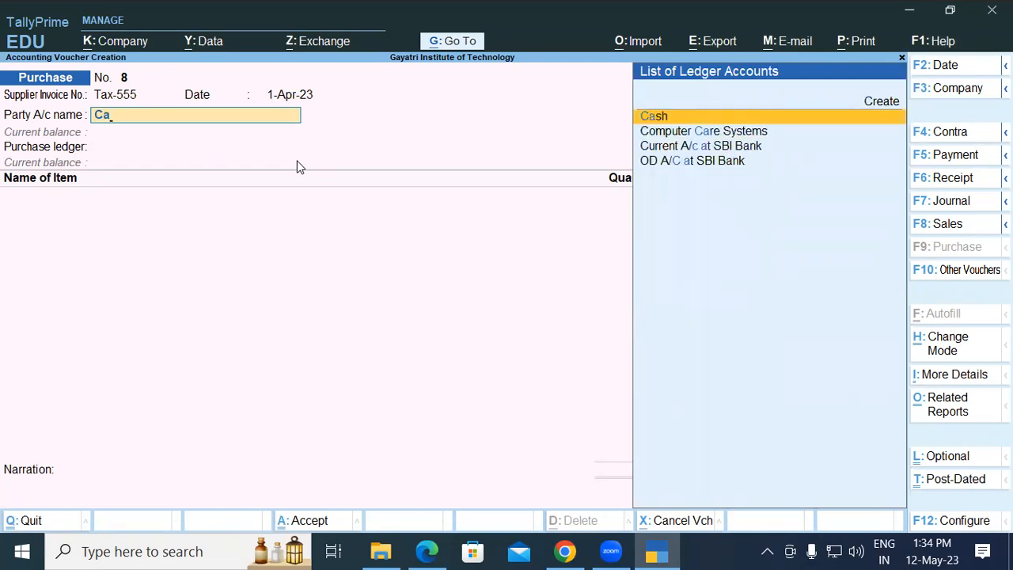
key(BackSpace)
key(BackSpace)
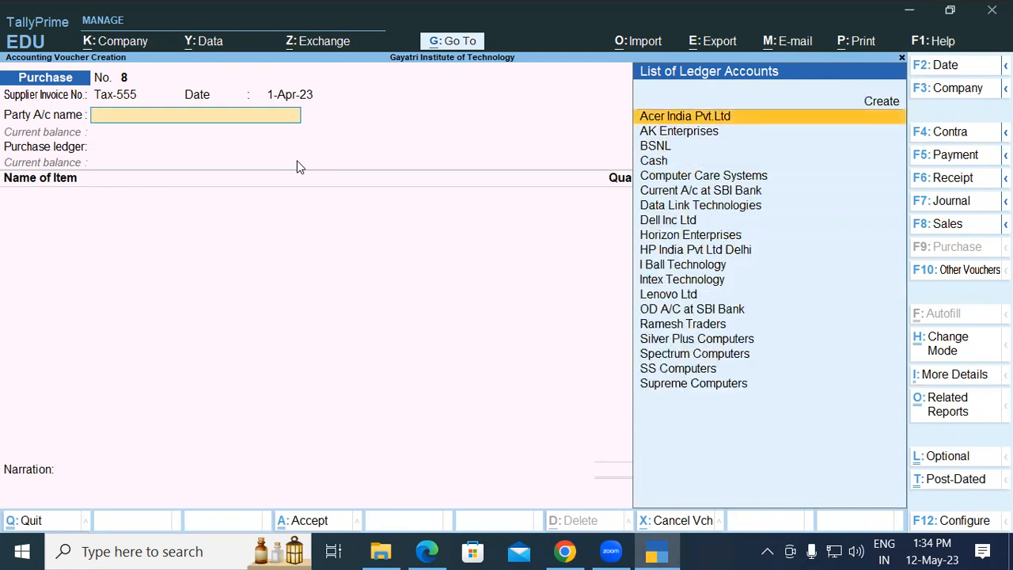
Step: Start a new party ledger from the voucher and copy the supplier name Canon Ltd Lucknow from the PDF exercise
key(alt+c)
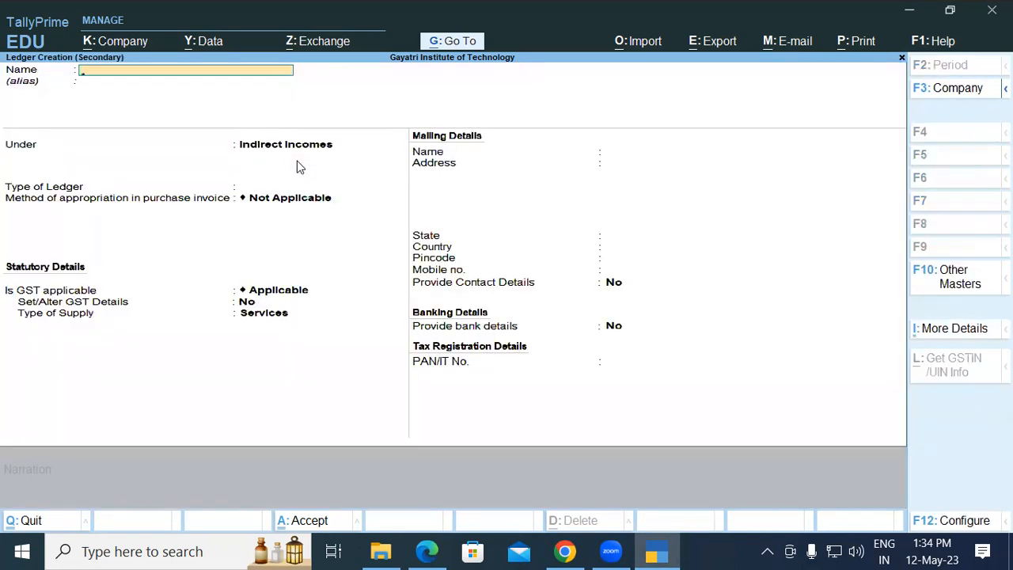
key(alt+Tab)
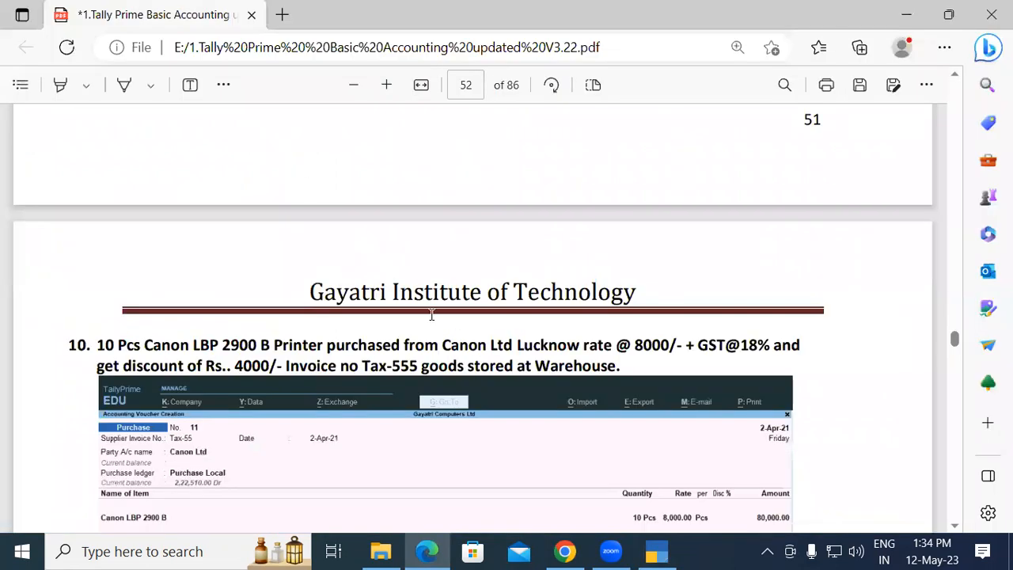
drag(442, 345, 582, 346)
right_click(582, 350)
key(ctrl+c)
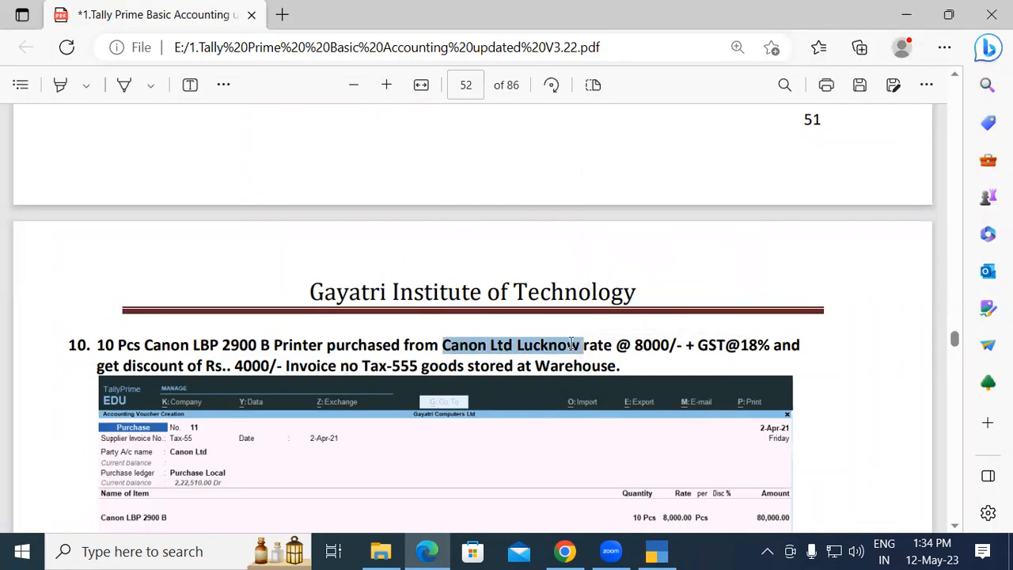
Step: Switch to TallyPrime and paste Canon Ltd Lucknow as the new ledger's name
key(alt+Tab)
key(ctrl+v)
key(Return)
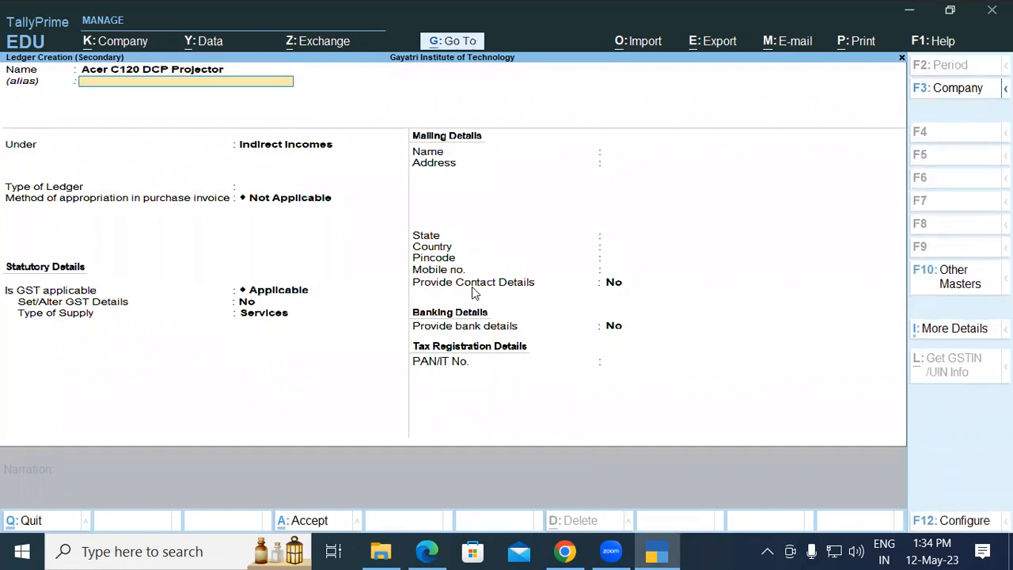
key(BackSpace)
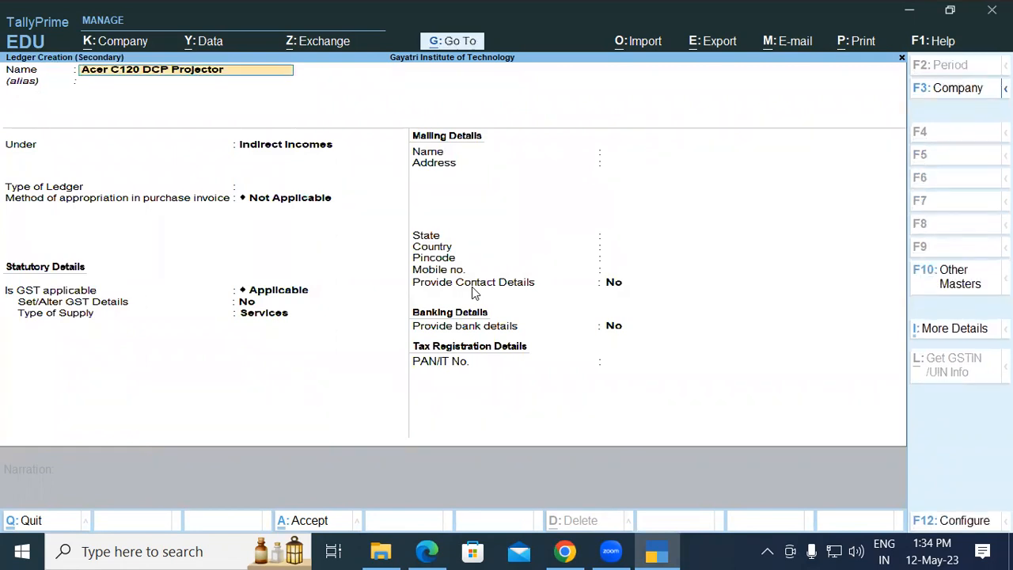
key(alt+Tab)
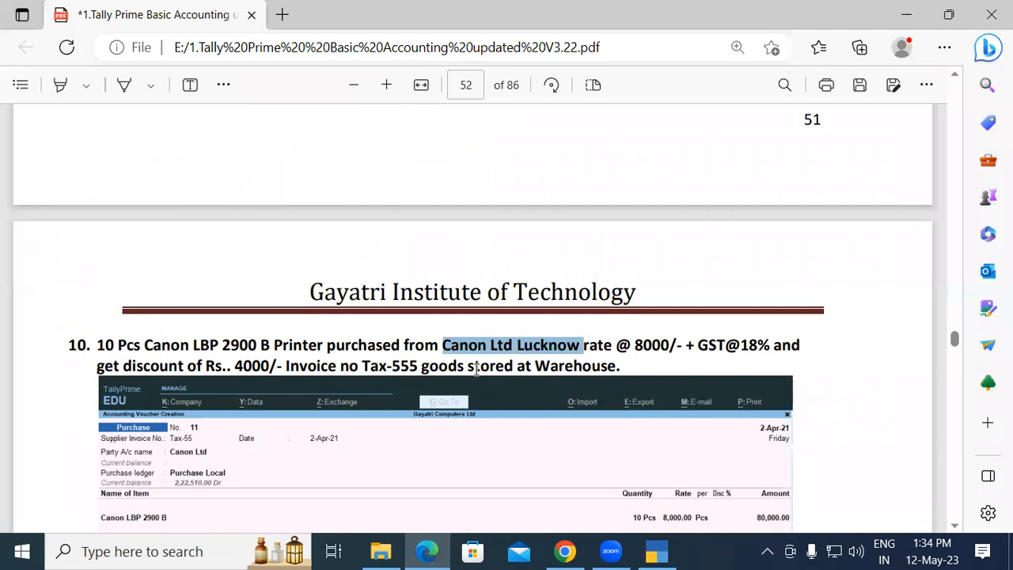
key(alt+Tab)
key(ctrl+alt+v)
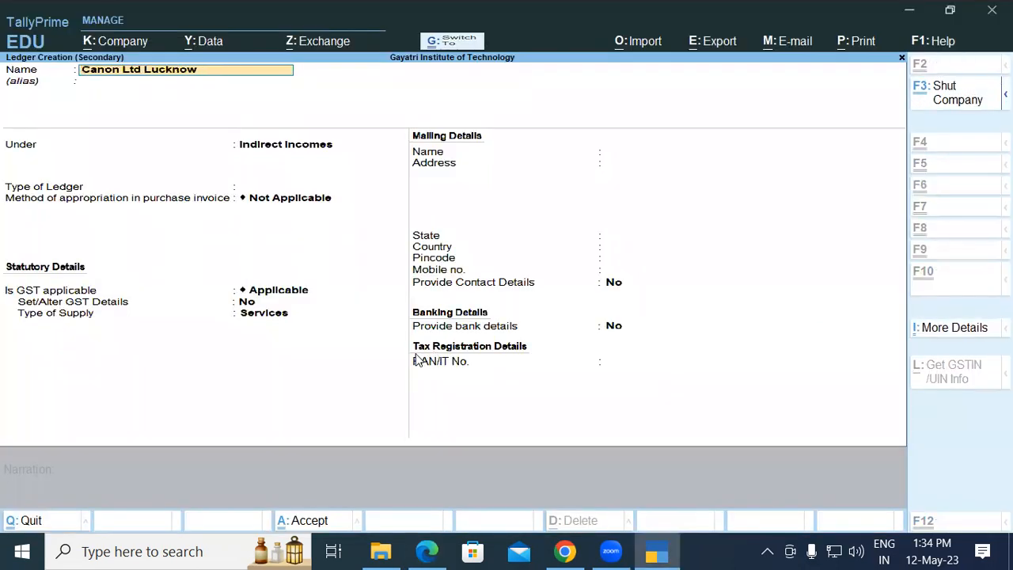
Step: Place the Canon Ltd Lucknow ledger under Sundry Creditors and accept bill-by-bill balances, the default credit settings and the mailing name
key(Return)
key(Return)
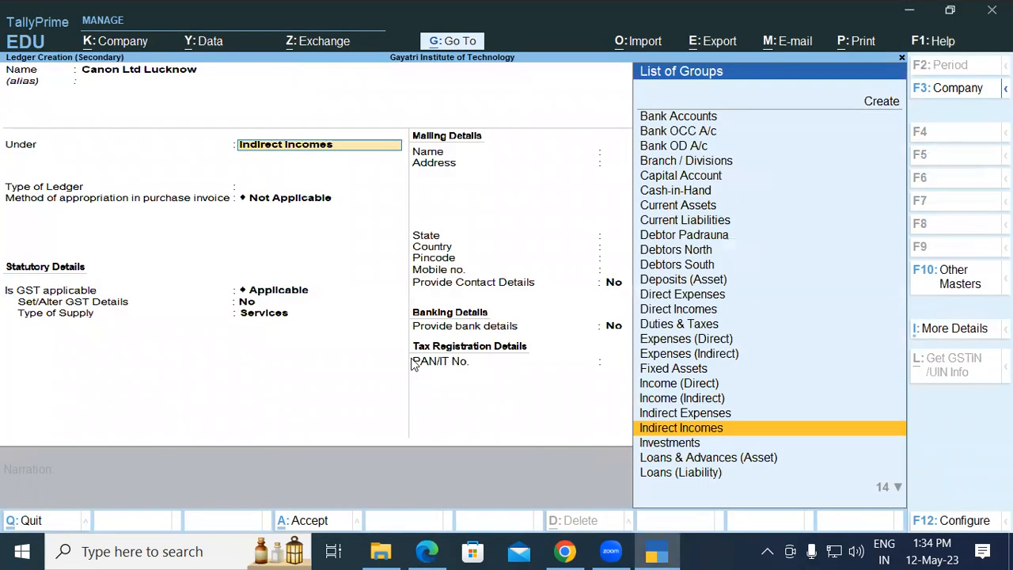
text(Sun)
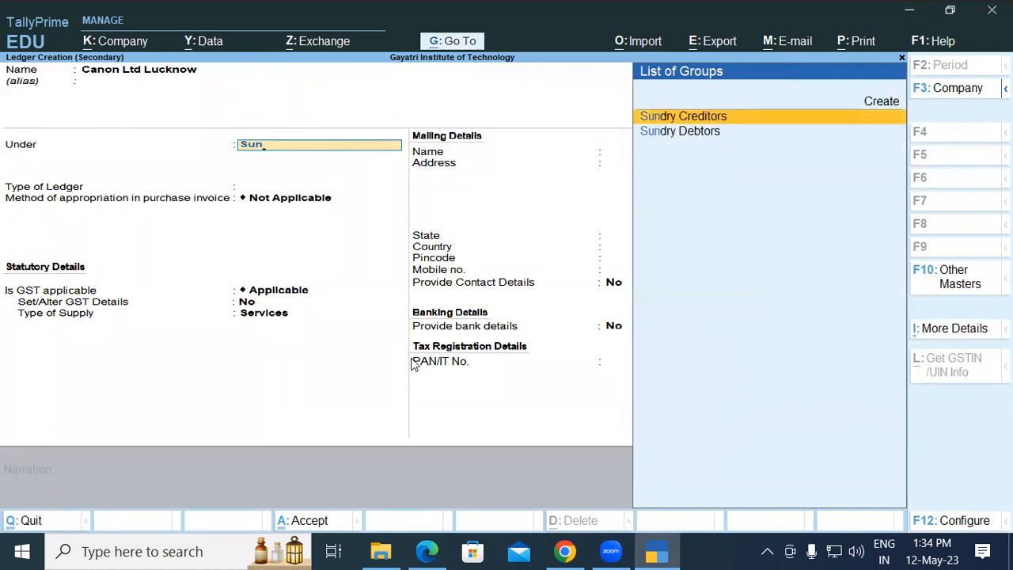
key(Return)
key(Return)
key(Return)
key(Return)
key(Return)
key(Return)
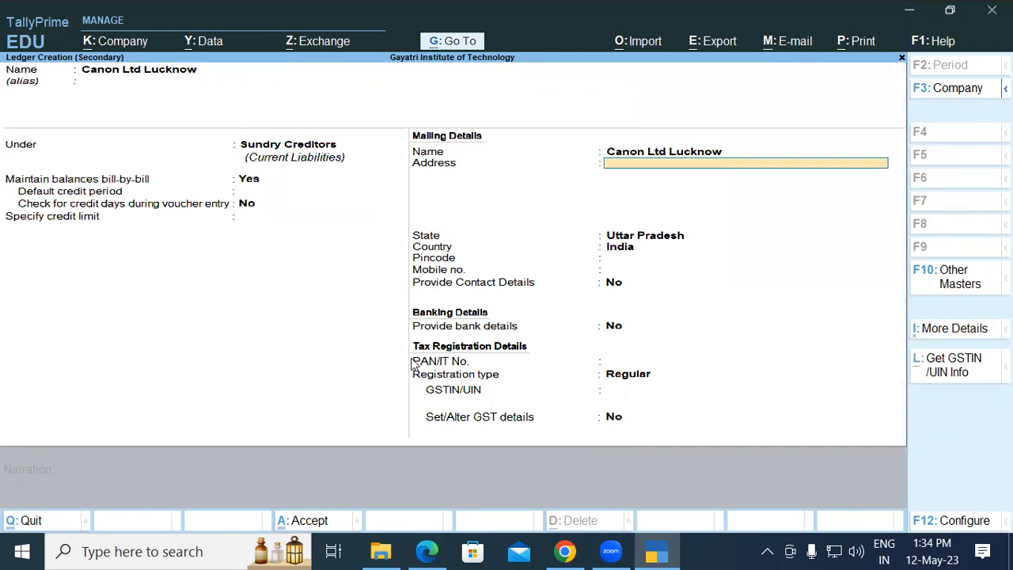
Step: Enter Lucknow as the ledger's address and accept the default state, country, contact and banking details
text(Lucknow)
key(Return)
key(Return)
key(Return)
key(Return)
key(Return)
key(Return)
key(Return)
key(Return)
key(Return)
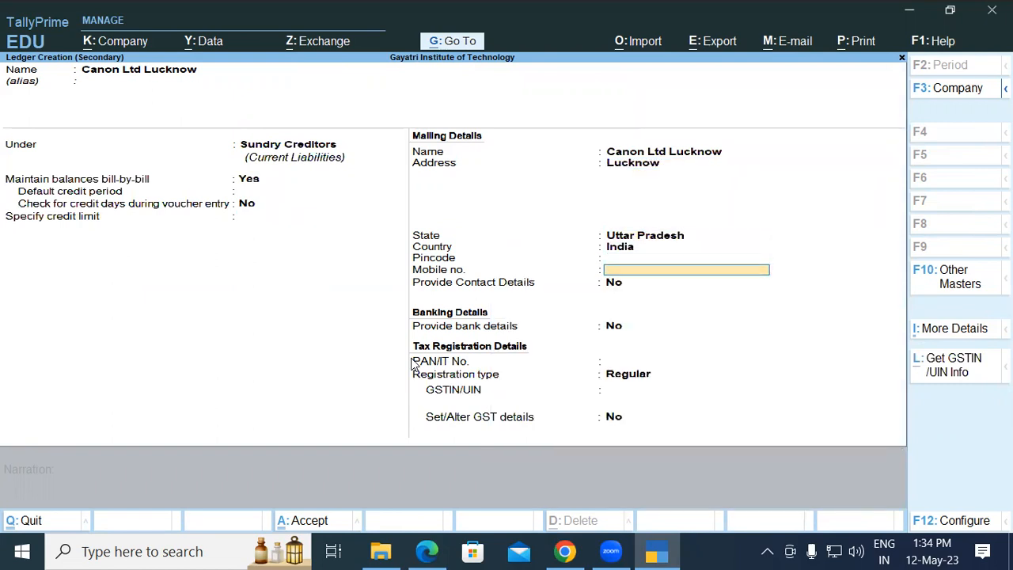
key(Return)
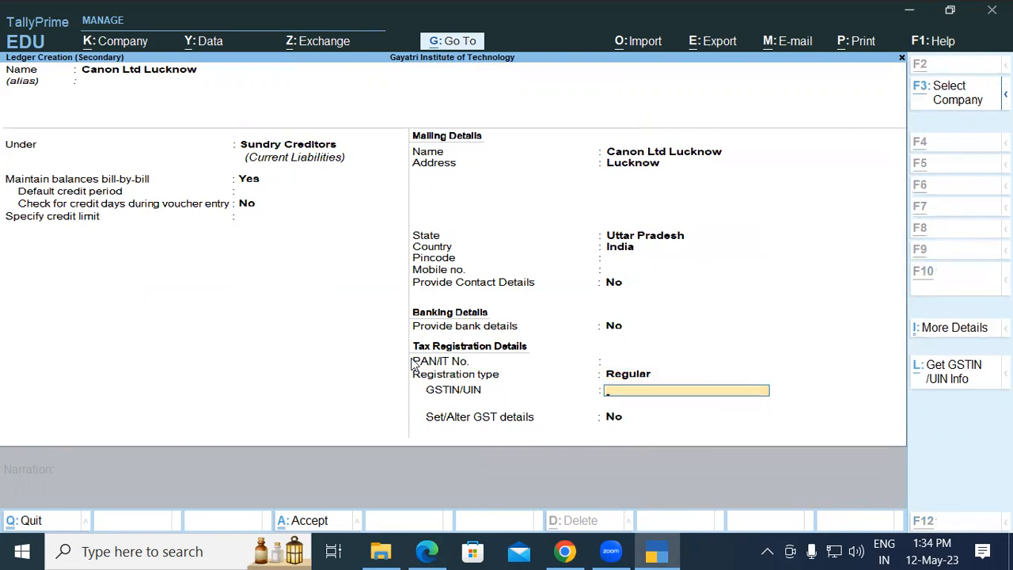
Step: Enter the supplier's GSTIN/UIN, keep Set/Alter GST details at No, and save the Canon Ltd Lucknow ledger
key(alt+Tab)
key(alt+Tab)
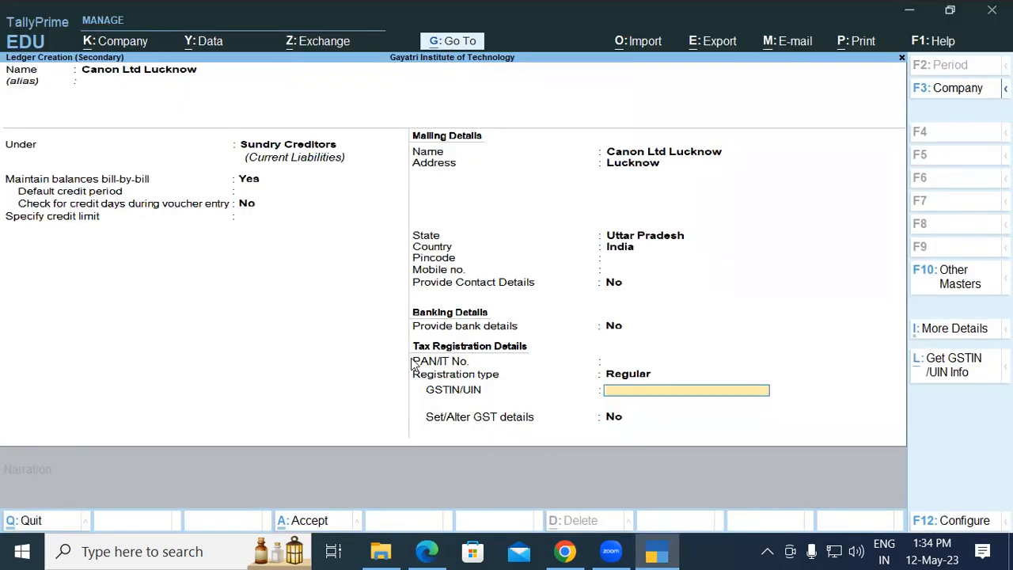
text(09AAAAA1231)
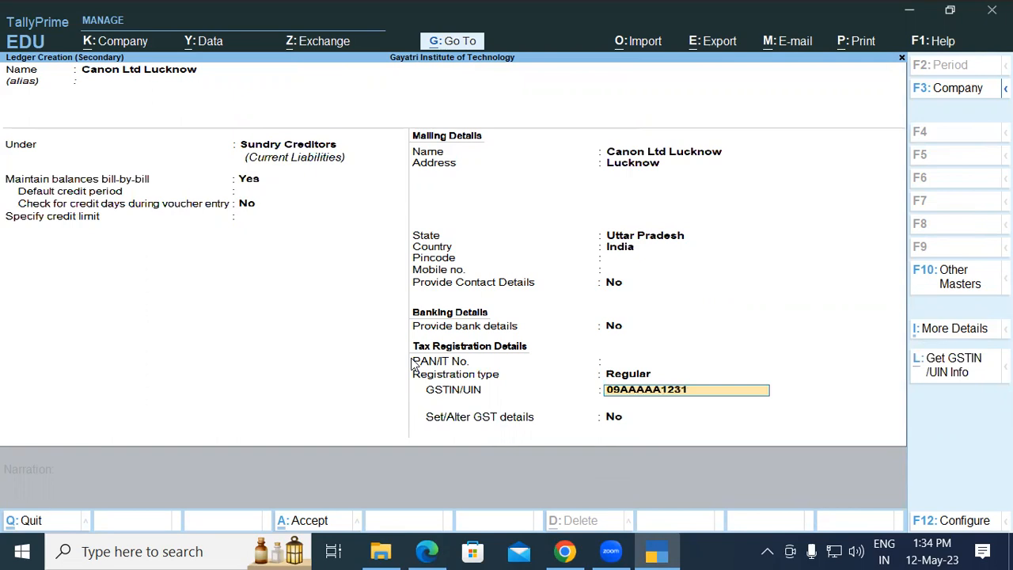
text(M1ZD)
key(Return)
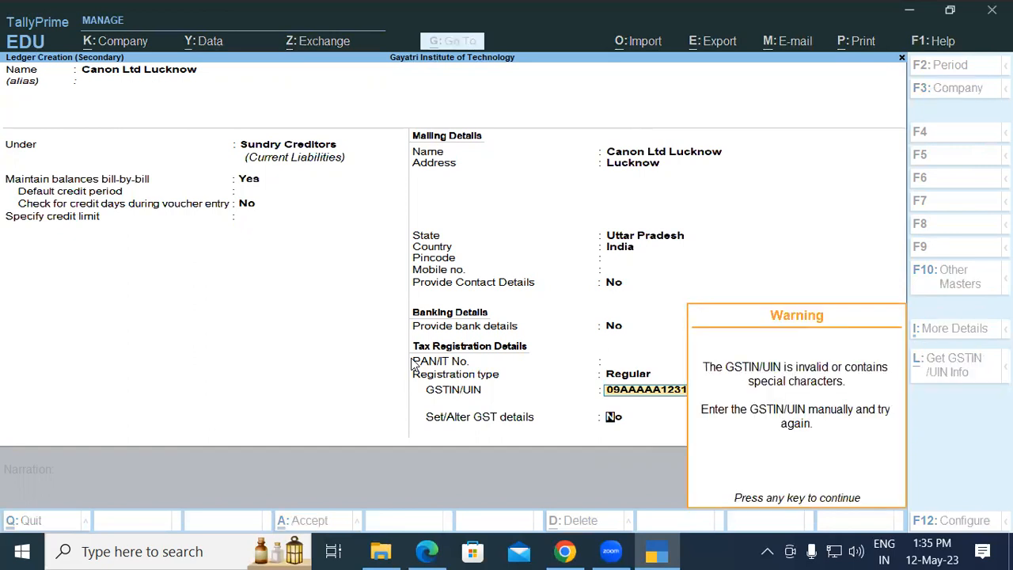
key(Return)
key(Up)
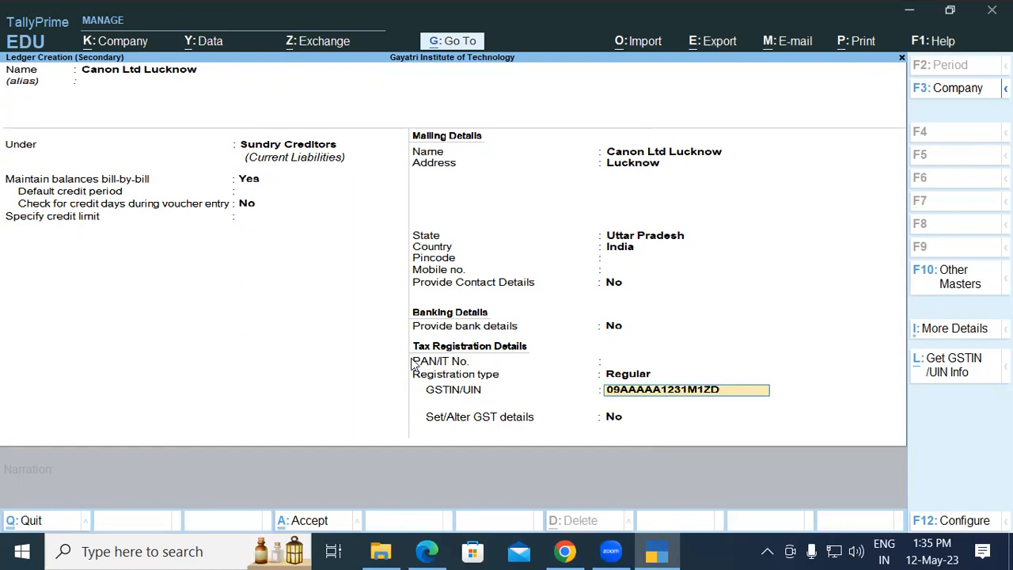
key(Return)
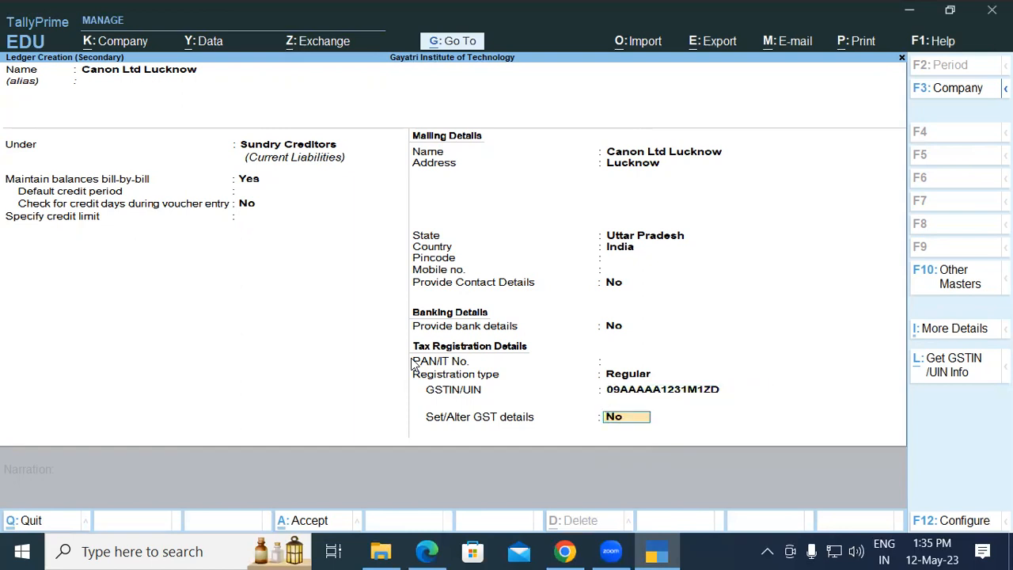
key(Up)
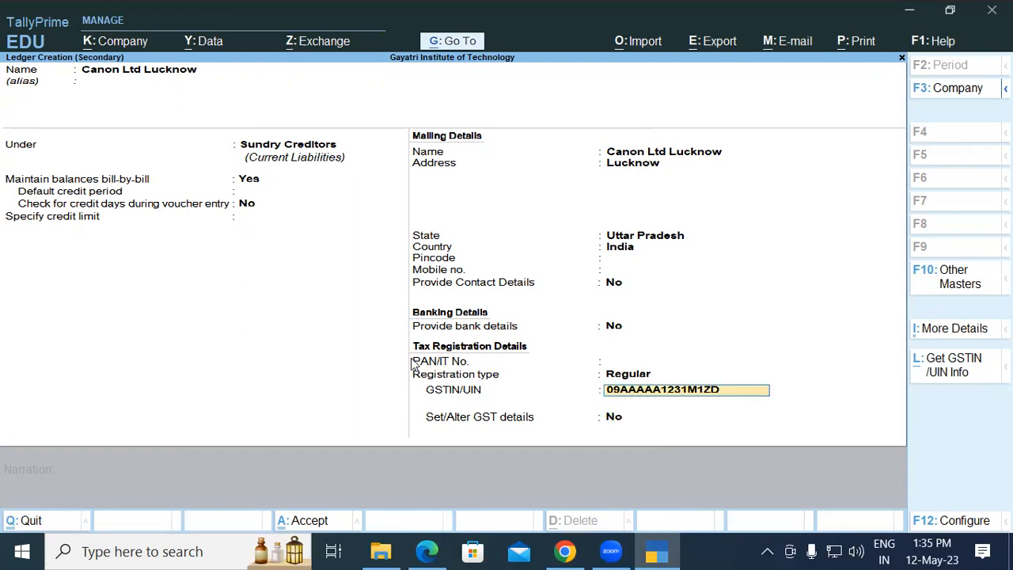
key(Return)
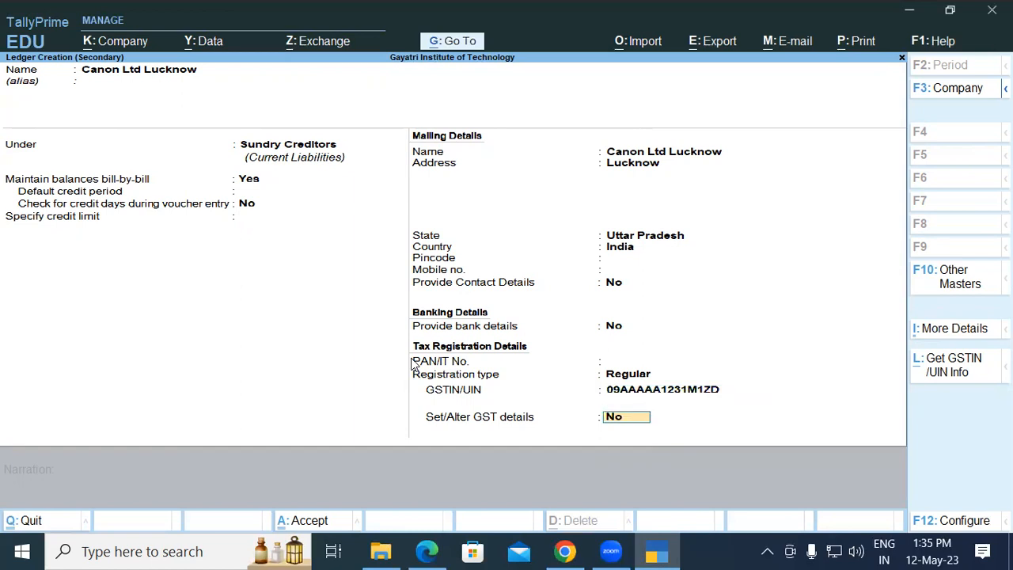
key(Return)
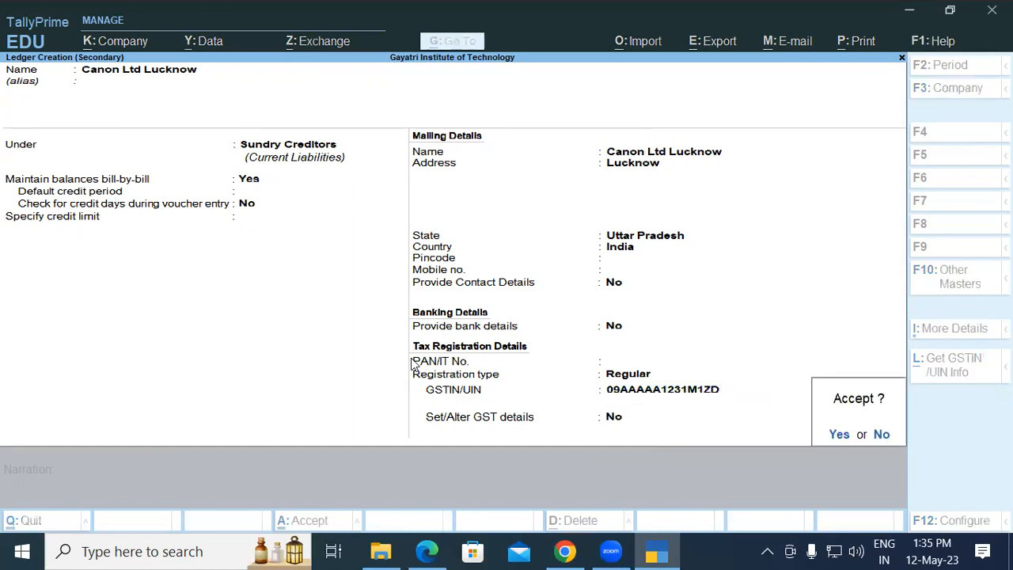
key(Return)
Step: Accept the party details for Canon Ltd Lucknow and choose Purchase Local as the purchase ledger
key(Return)
key(Return)
key(Return)
key(Return)
key(Return)
key(Return)
key(Return)
key(Return)
key(Return)
key(Return)
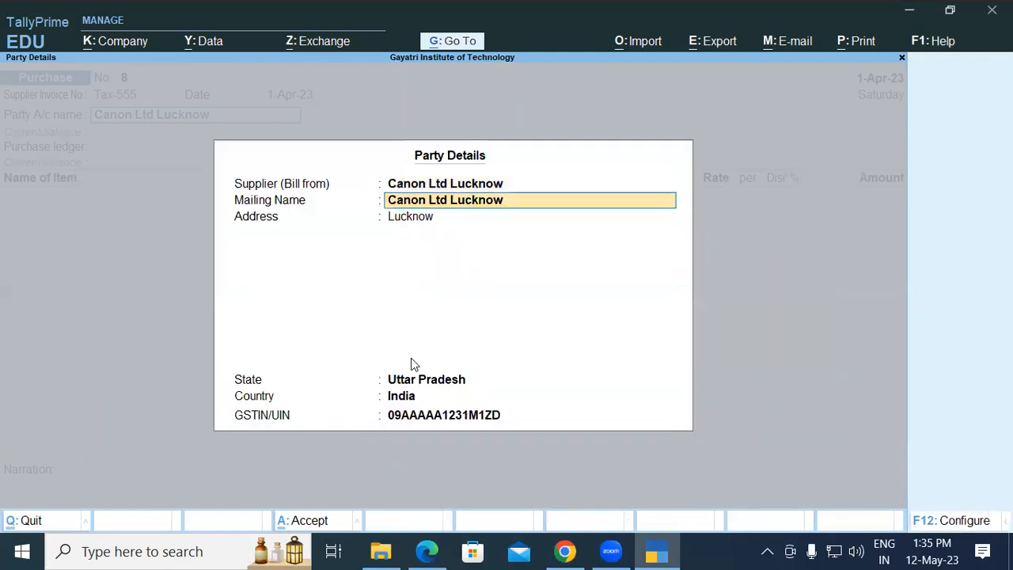
key(Return)
key(Return)
key(Return)
key(Return)
key(Return)
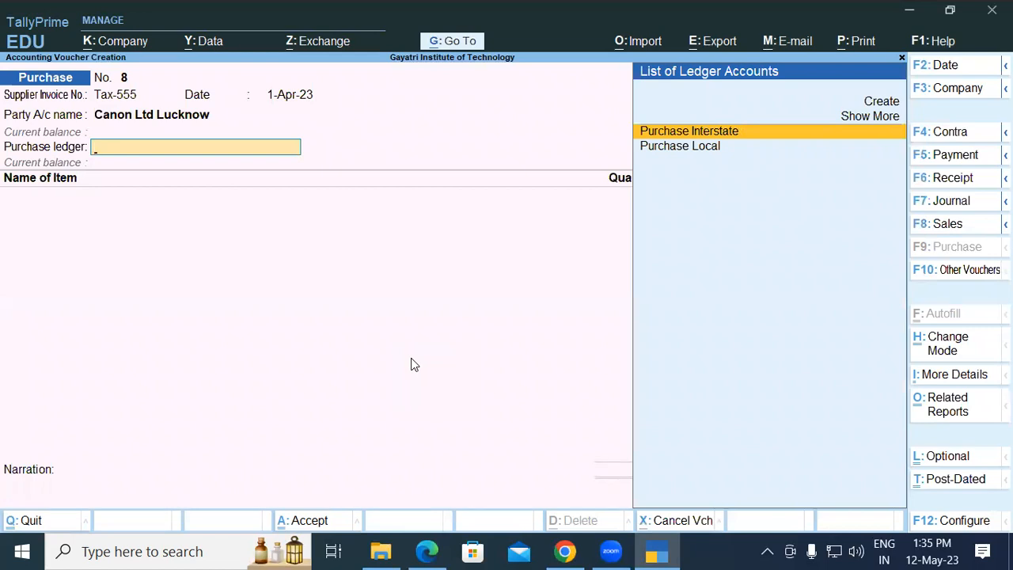
key(Down)
key(Return)
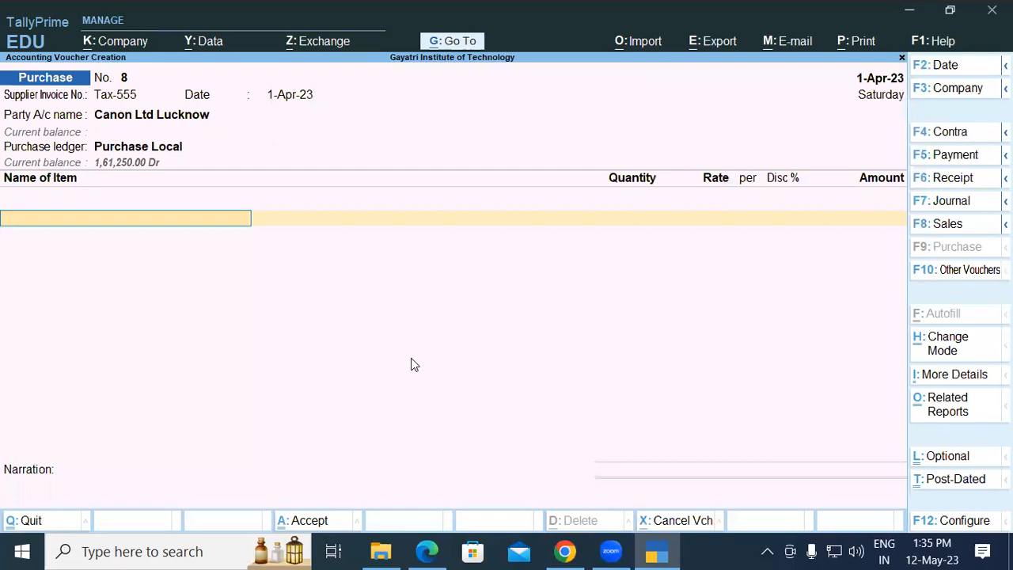
Step: Search the stock item list for an existing Canon printer
text(c)
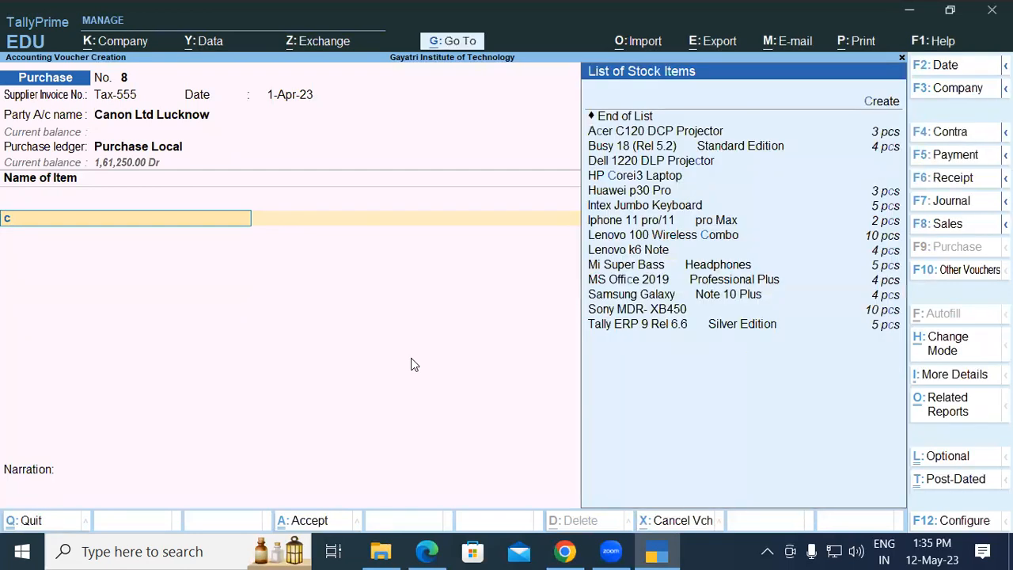
text(o)
key(BackSpace)
key(BackSpace)
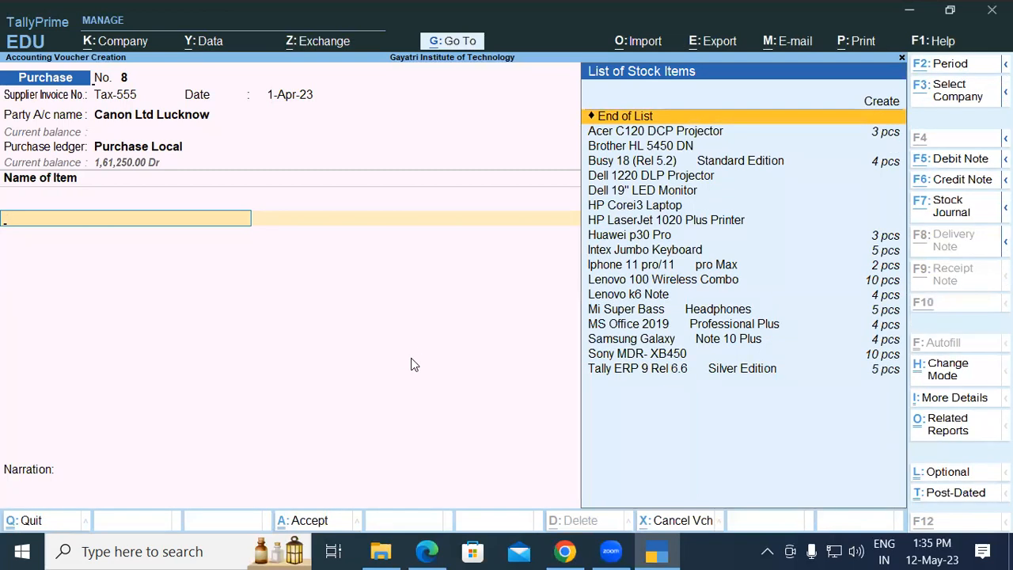
Step: Start a new stock item from the voucher and name it Canon LBP 2900 B Printer, copied from the PDF exercise
key(alt+c)
key(alt+Tab)
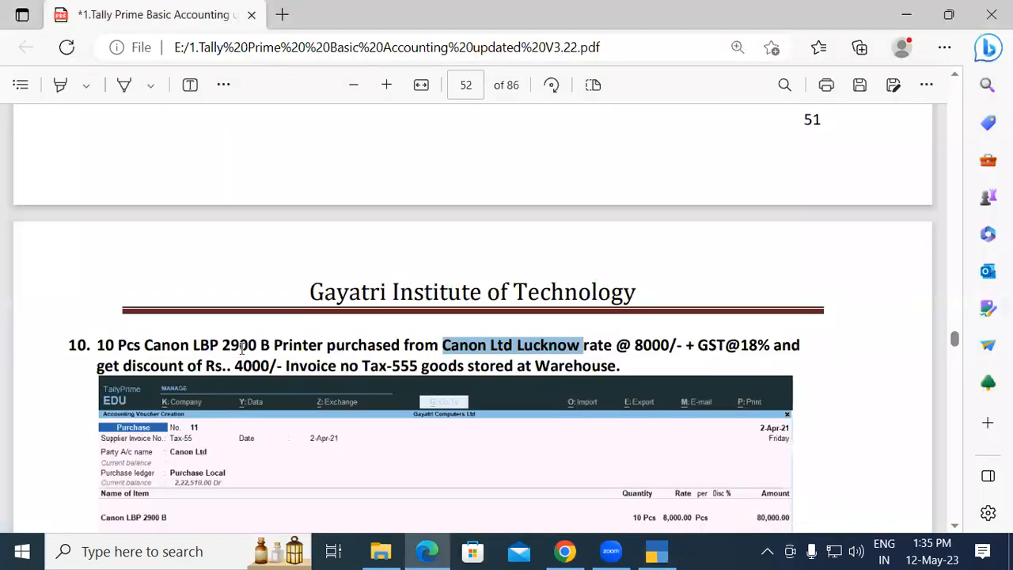
click(245, 345)
drag(146, 345, 326, 350)
key(ctrl+c)
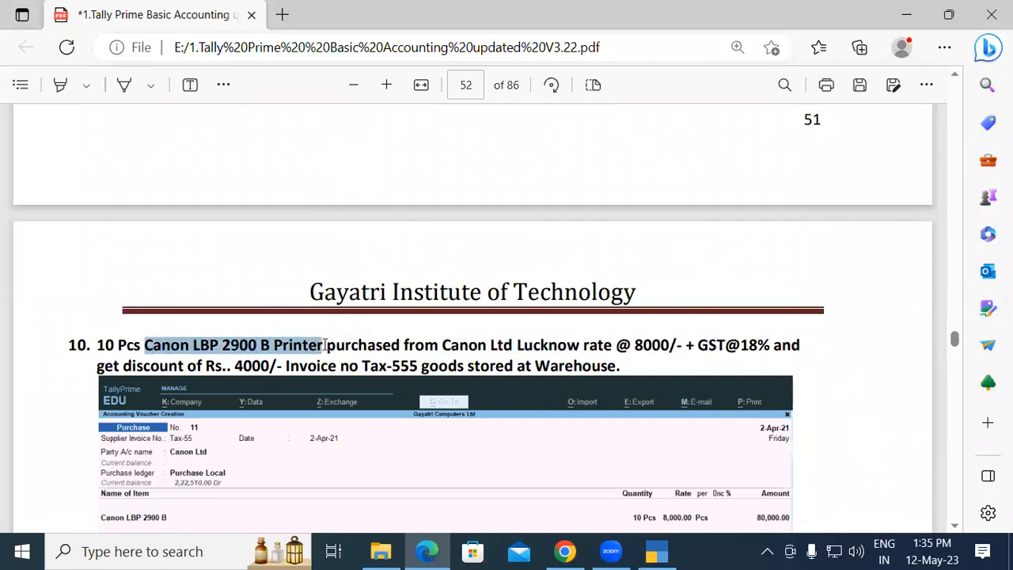
key(alt+Tab)
key(ctrl+alt+v)
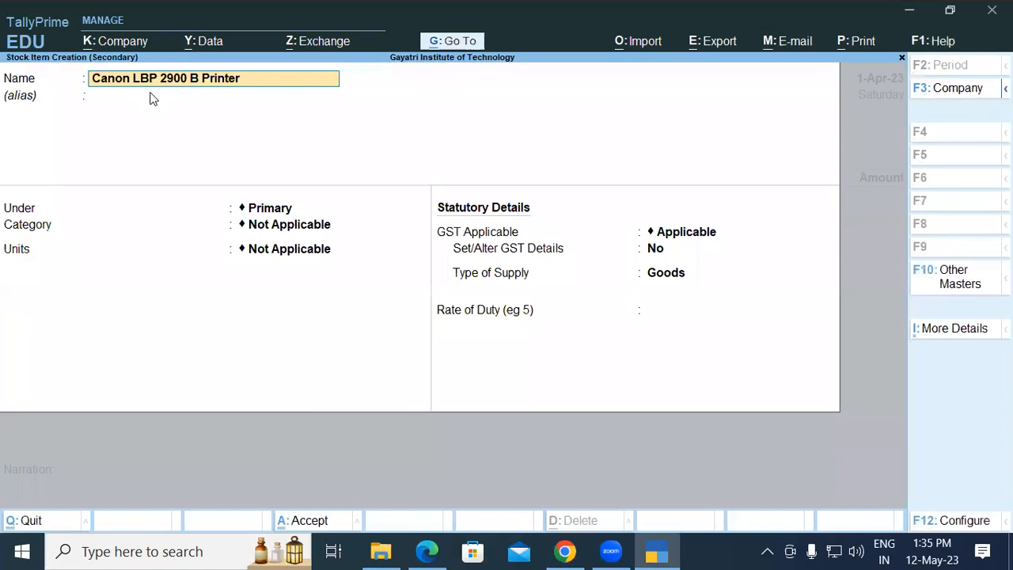
Step: Place the new item under the Printer group, accept pcs as its unit and the default GST settings, and save it
key(Return)
key(Return)
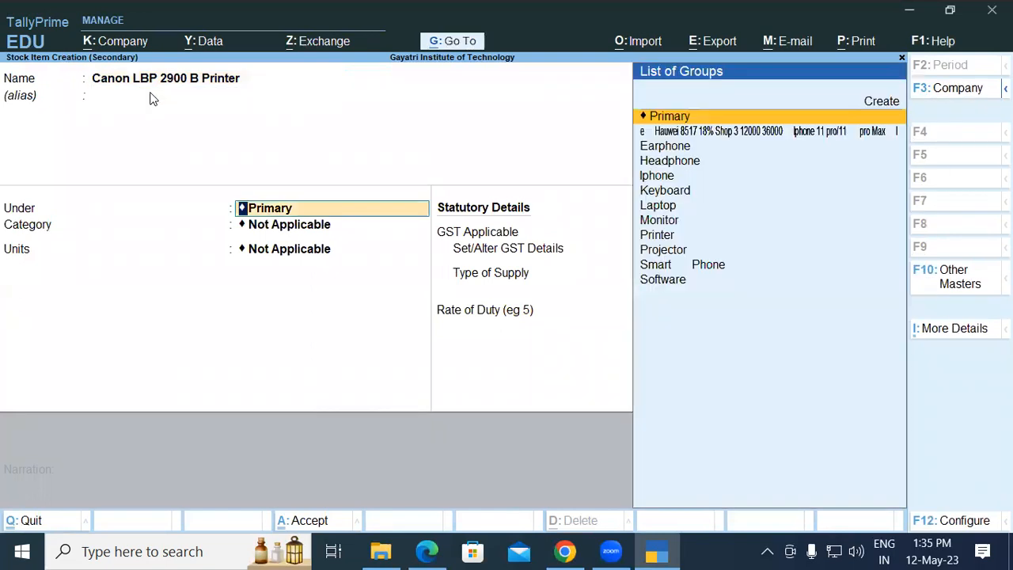
text(Printer)
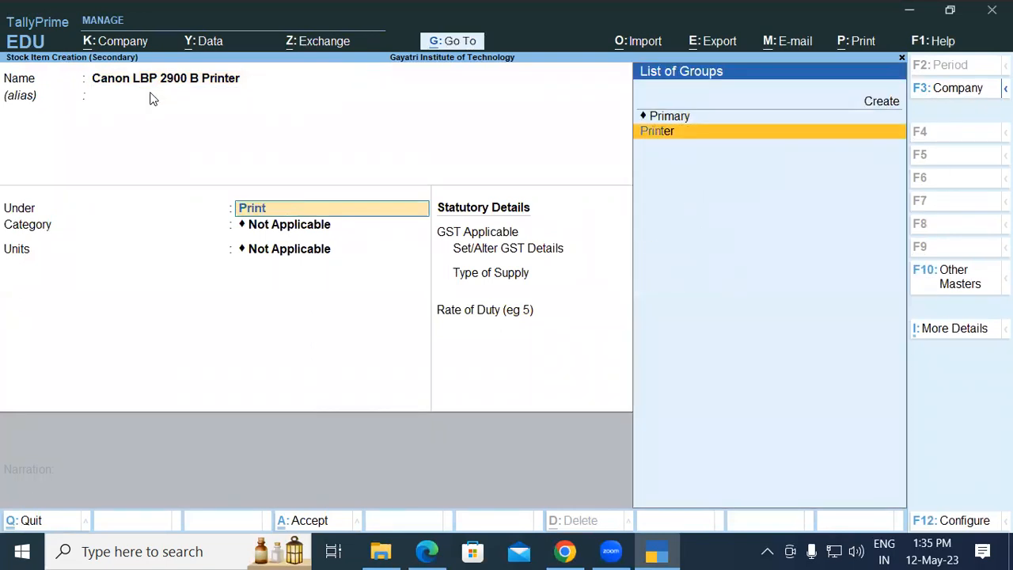
key(Return)
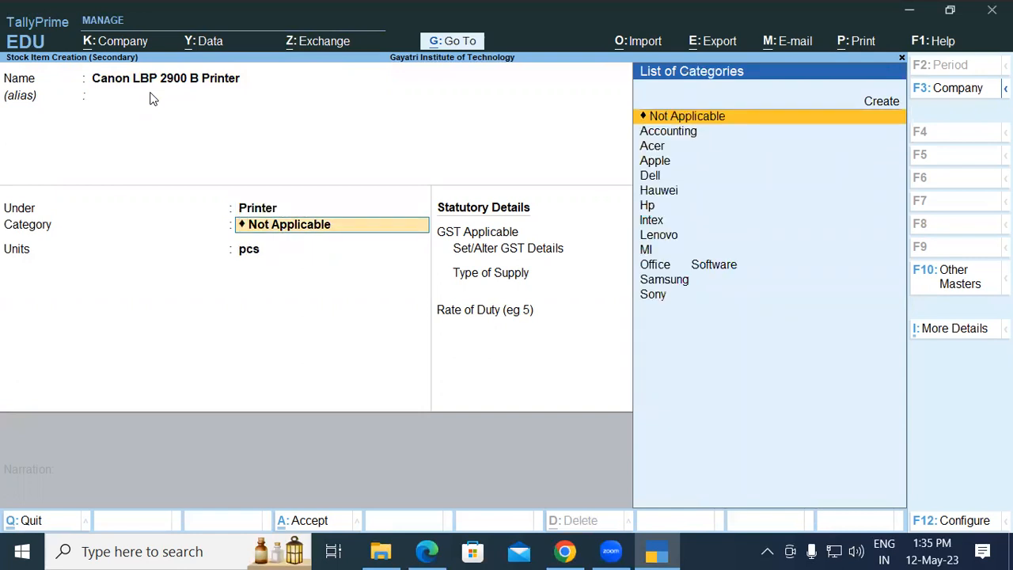
key(Return)
key(Return)
key(Return)
key(Return)
key(Return)
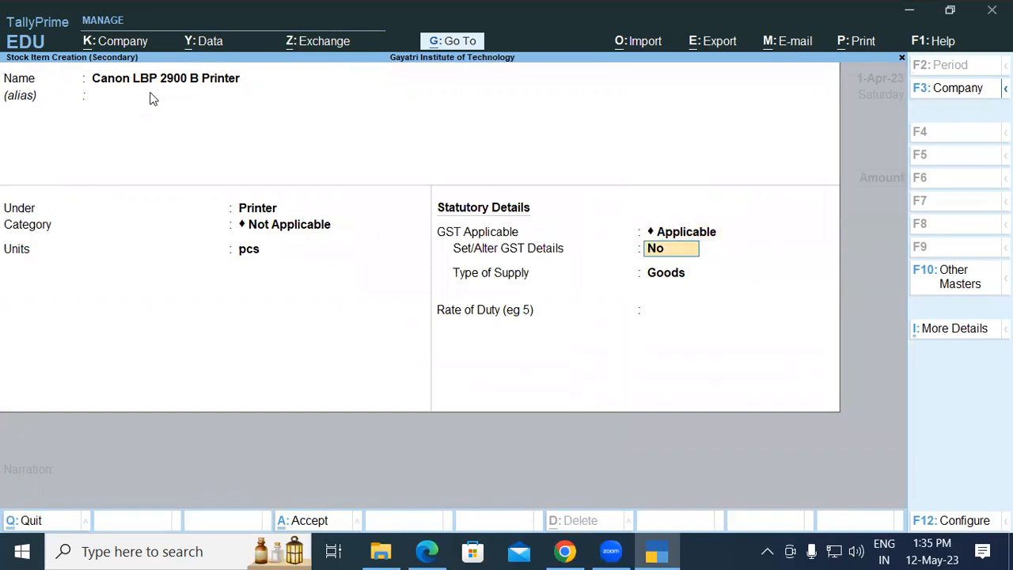
key(Return)
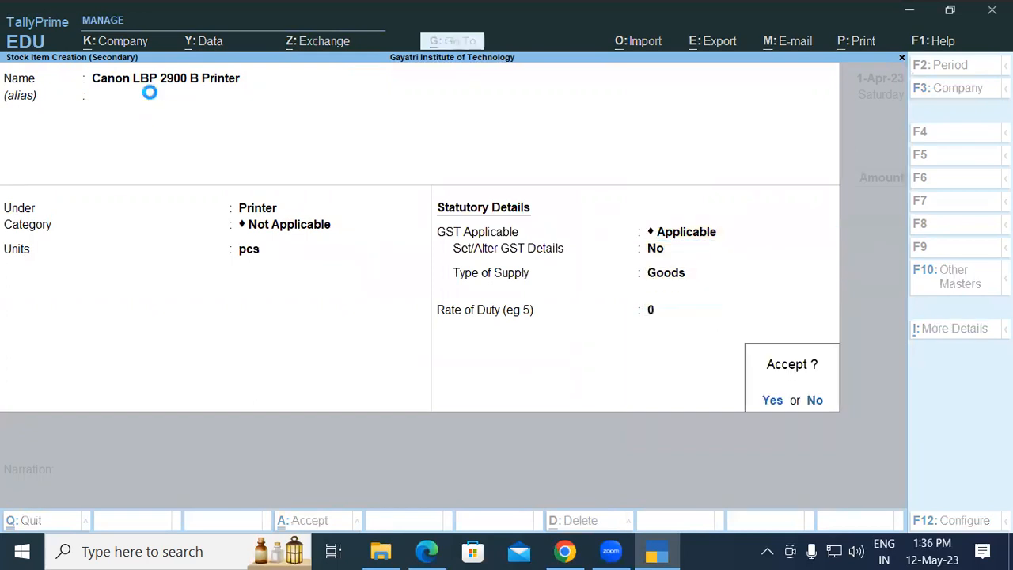
key(Return)
key(Return)
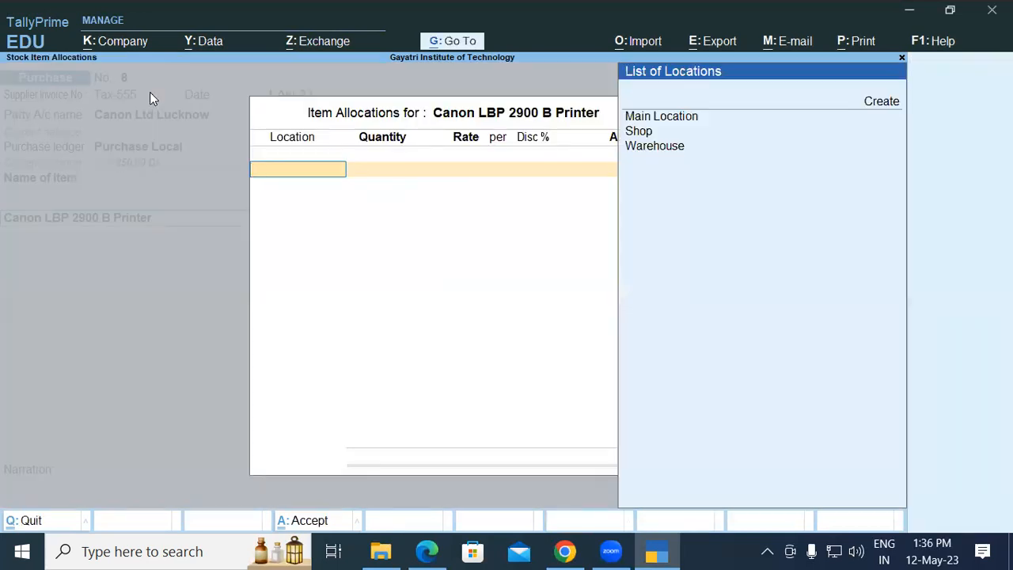
Step: Allocate 10 pcs of the Canon LBP 2900 B Printer to the Warehouse at a rate of 8000 without a discount percentage
key(Up)
key(Up)
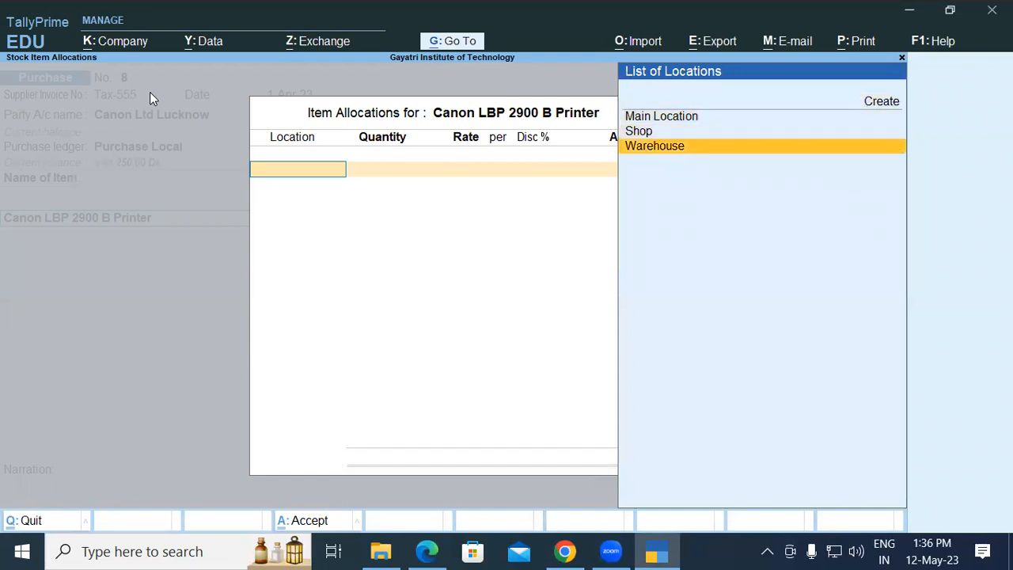
key(Return)
text(10)
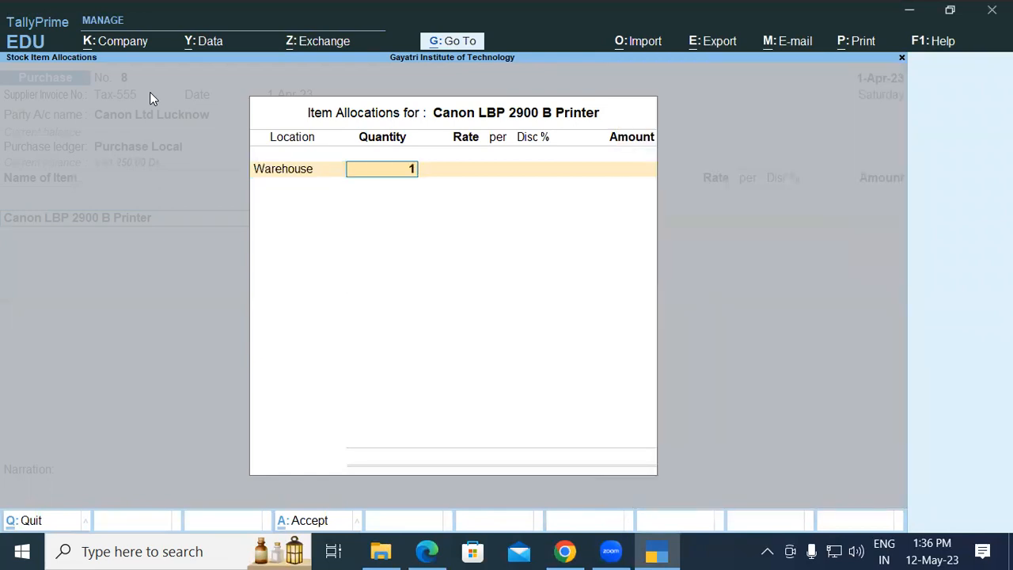
key(Return)
text(8000)
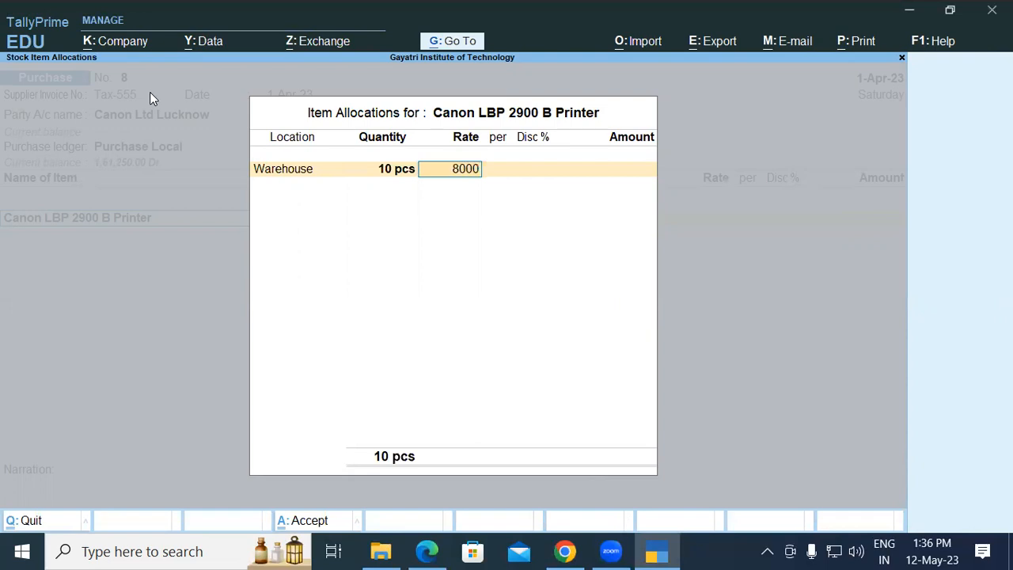
key(Return)
key(Return)
key(Return)
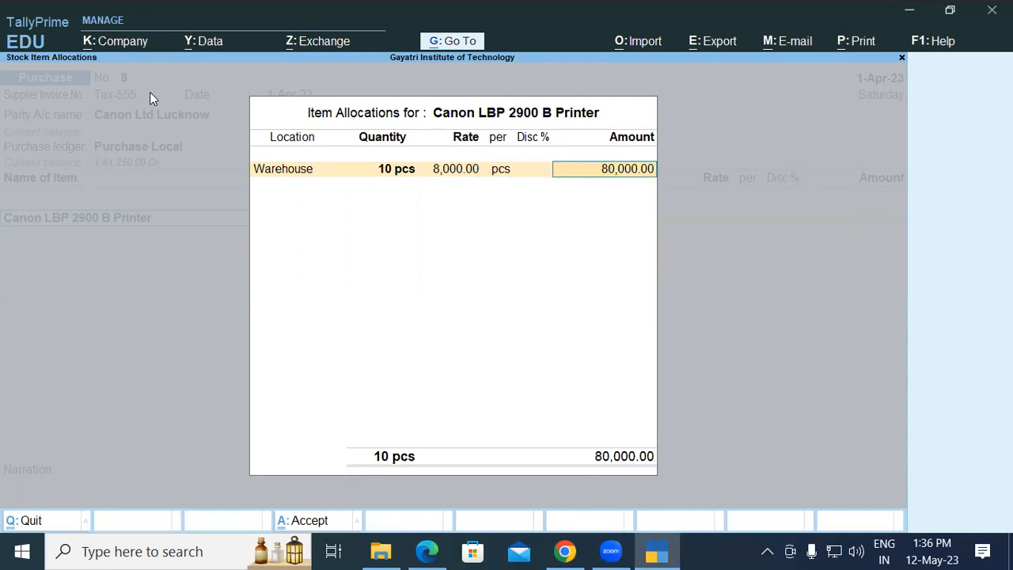
key(BackSpace)
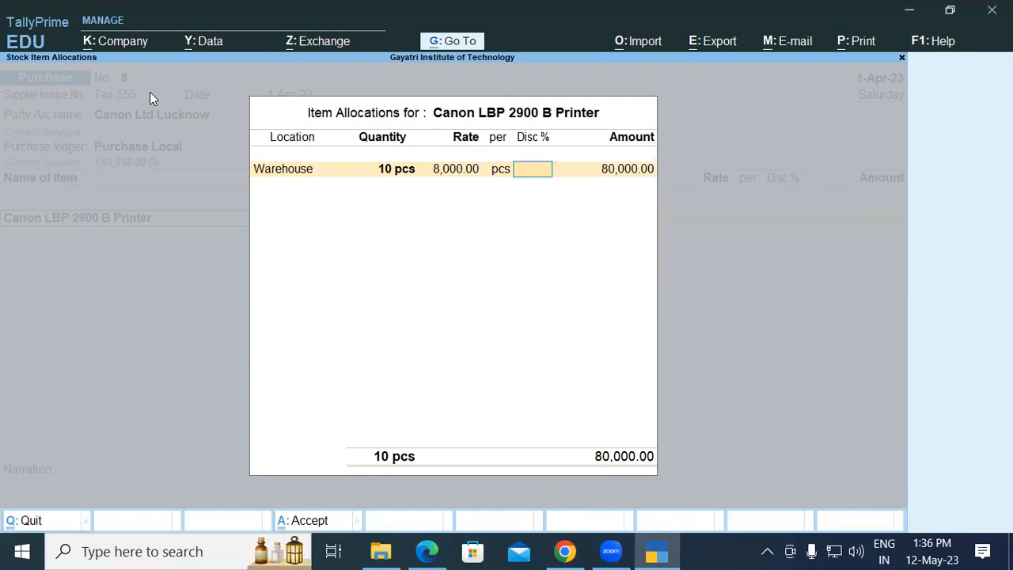
key(Return)
key(Return)
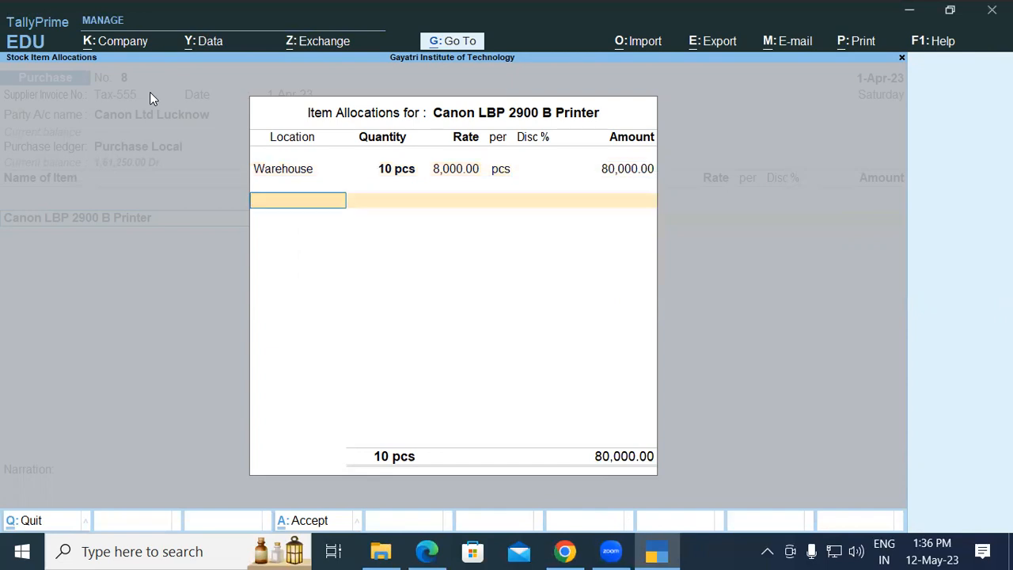
key(Return)
key(Return)
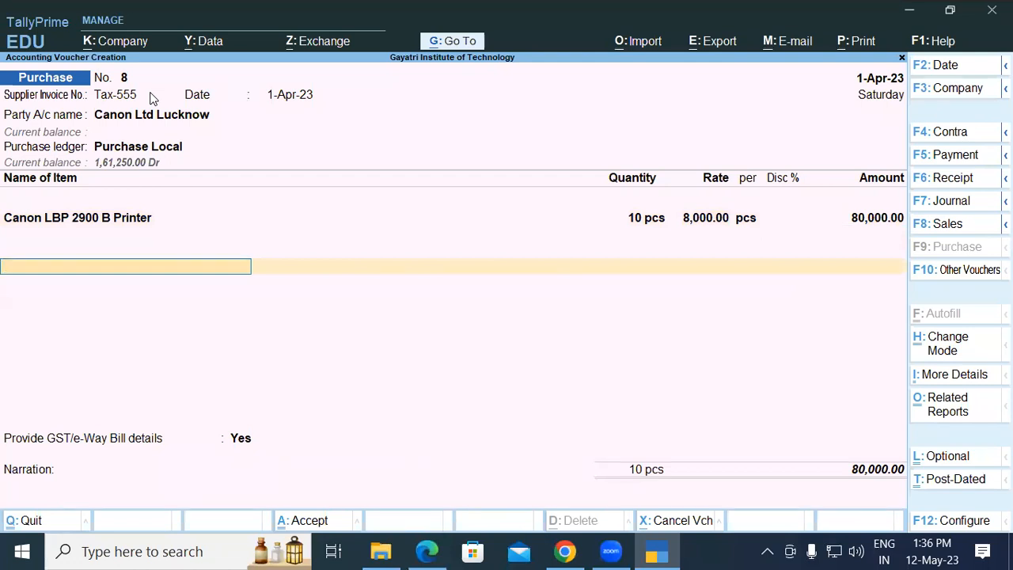
Step: Add the Discount Received ledger below the printer line with an amount of -4000
key(BackSpace)
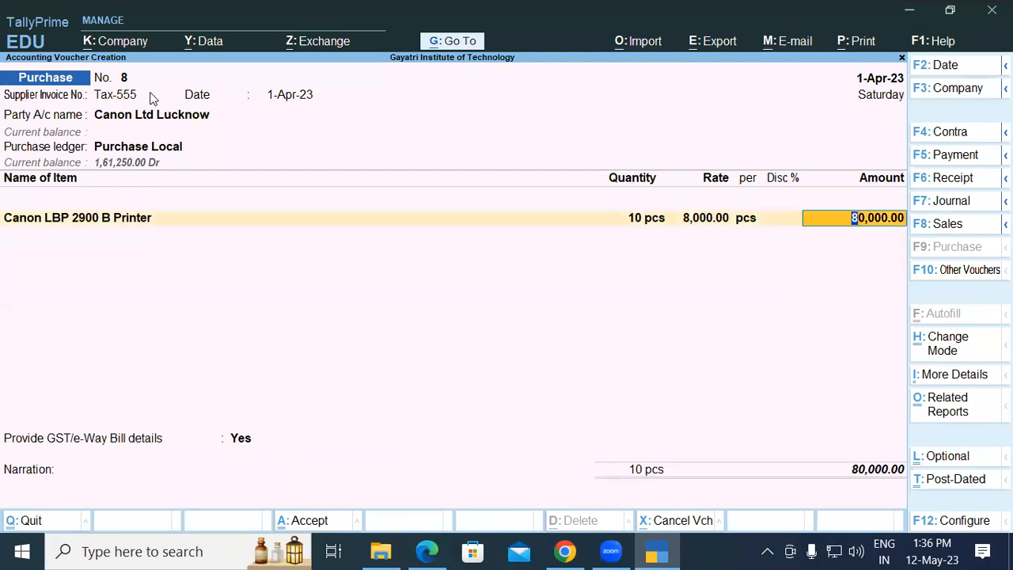
key(Return)
key(Return)
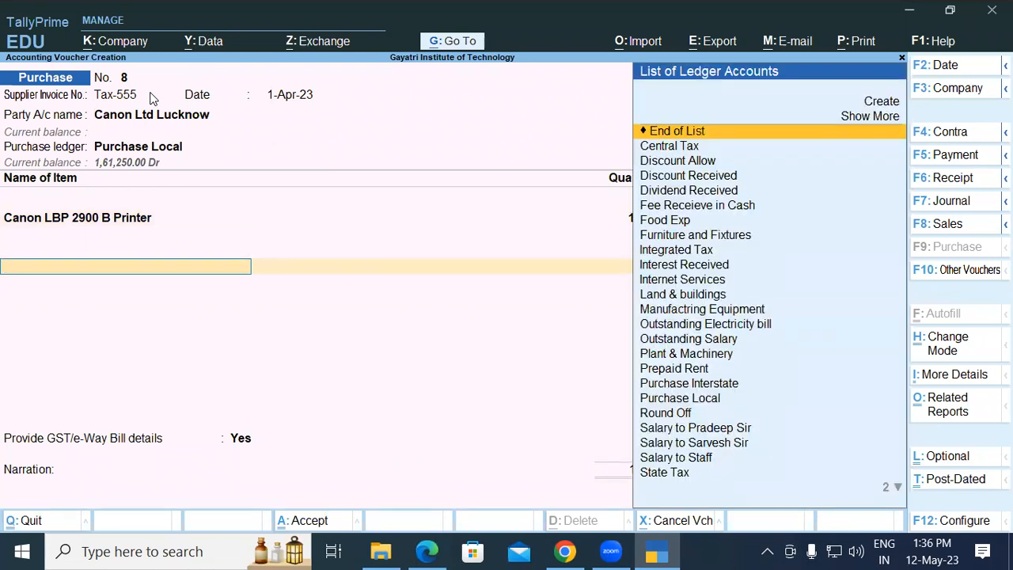
text(Dis)
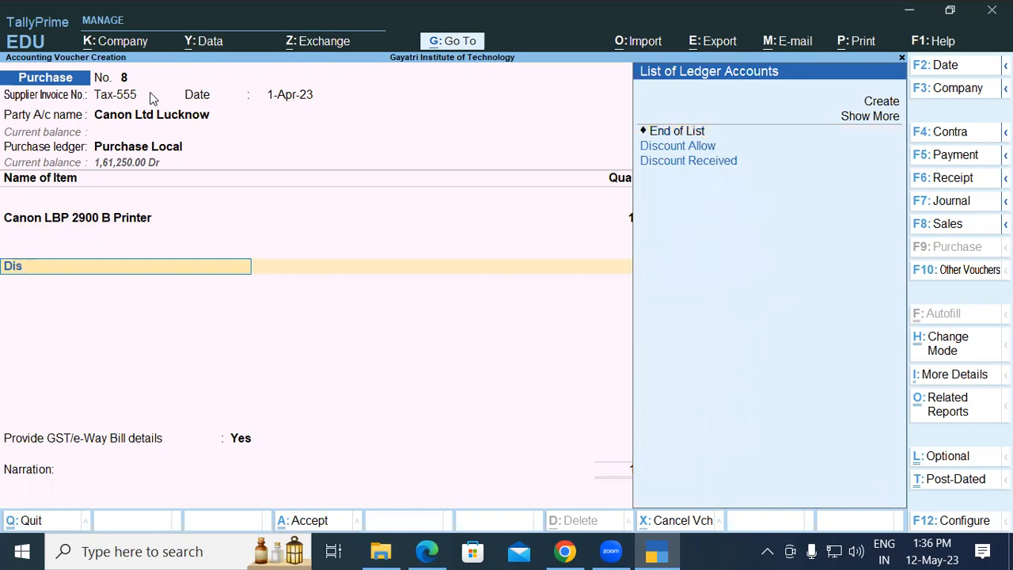
key(Down)
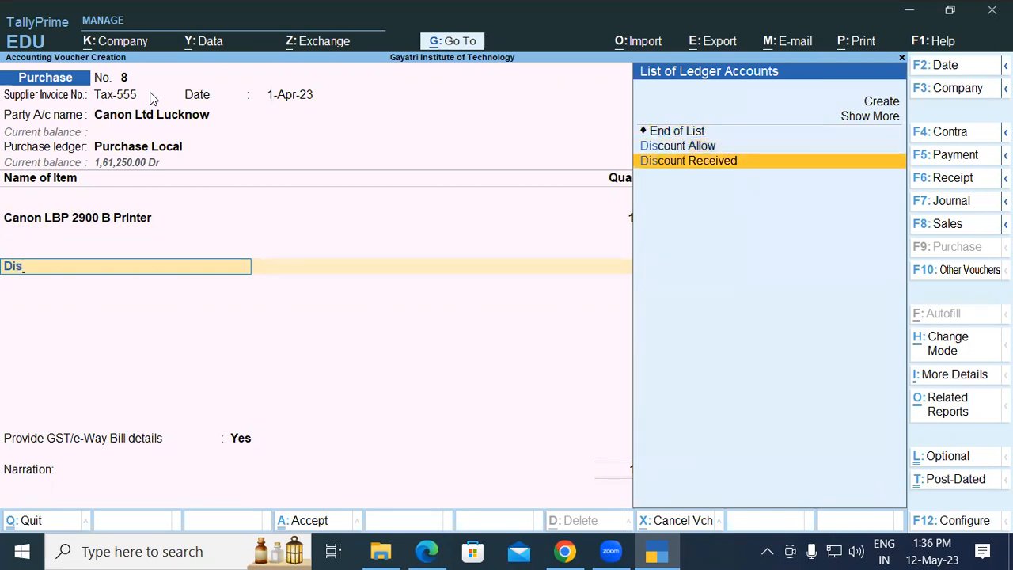
key(Return)
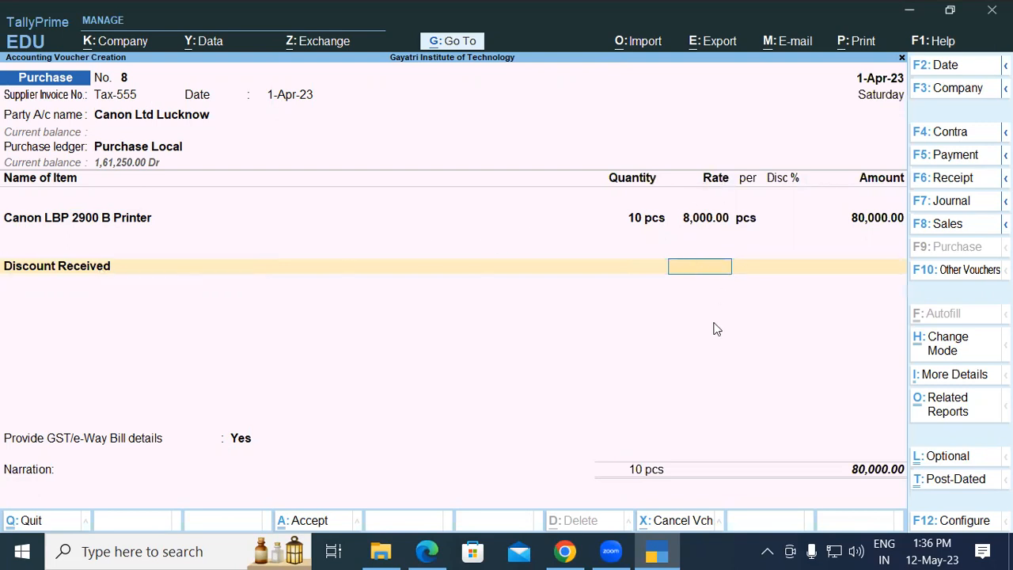
key(Return)
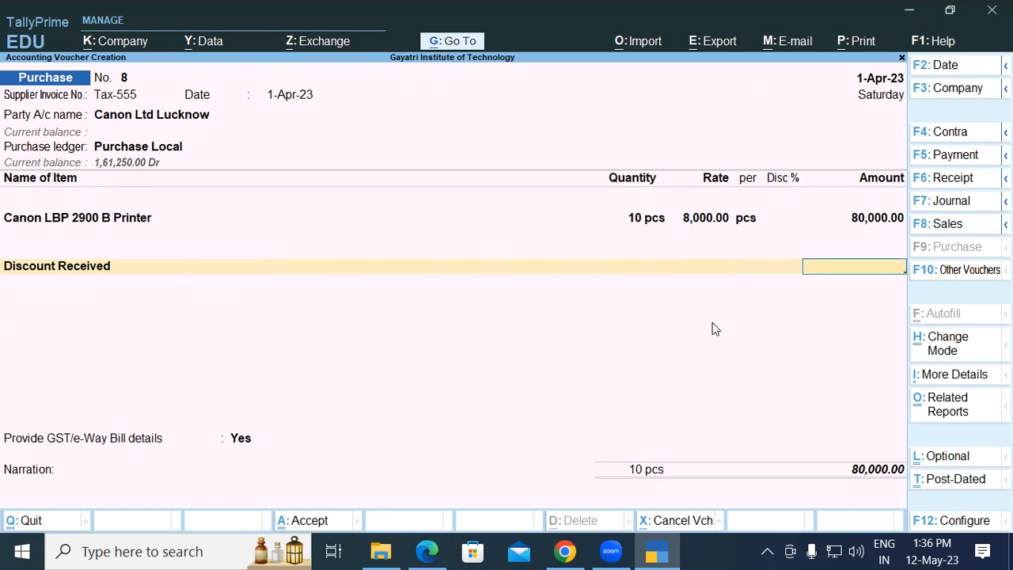
text(-4000)
key(Return)
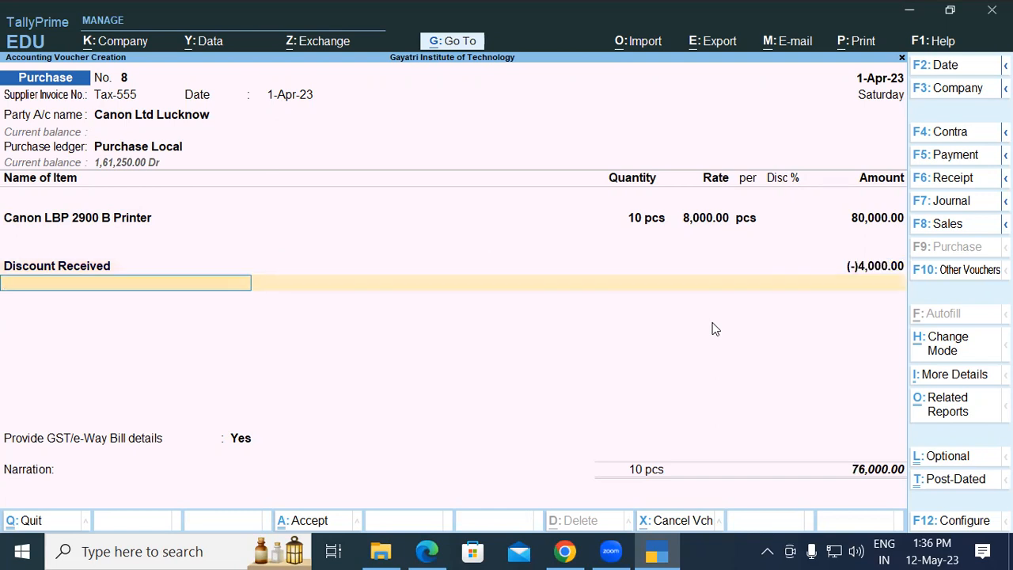
Step: Add the Central Tax and State Tax ledgers below the discount, accepting their calculated amounts
text(Cen)
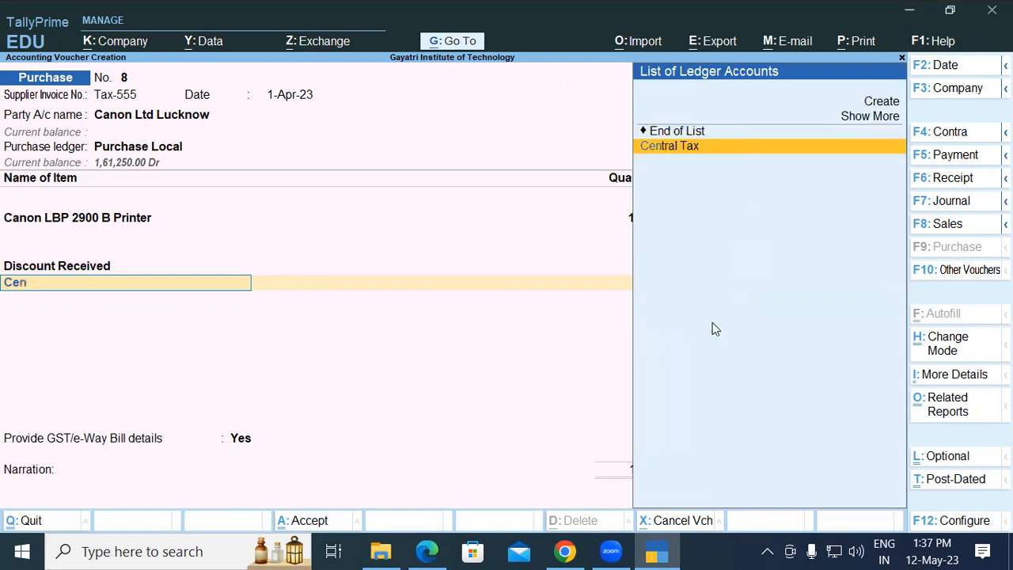
key(Return)
key(Return)
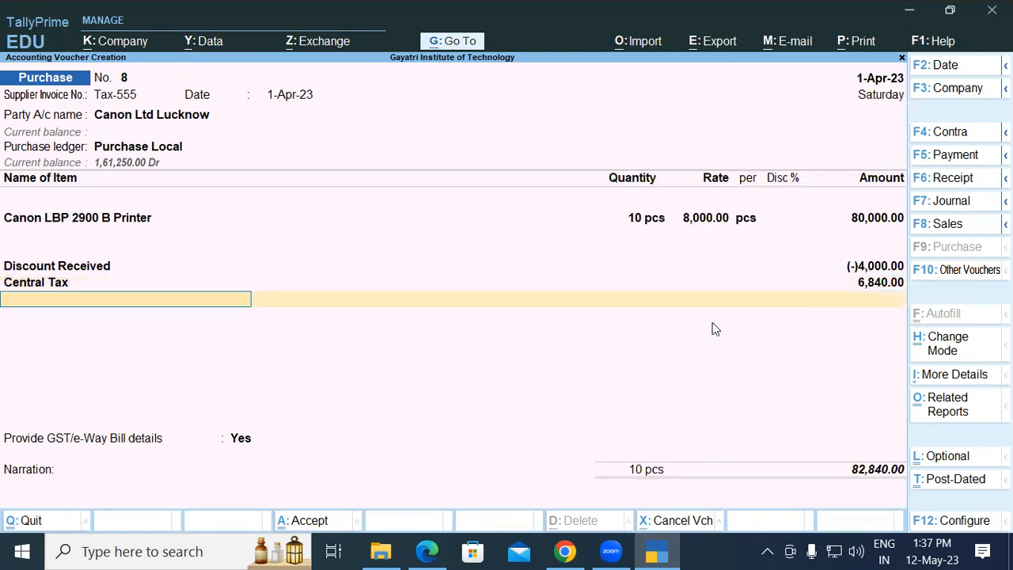
text(Sta)
key(Return)
key(Return)
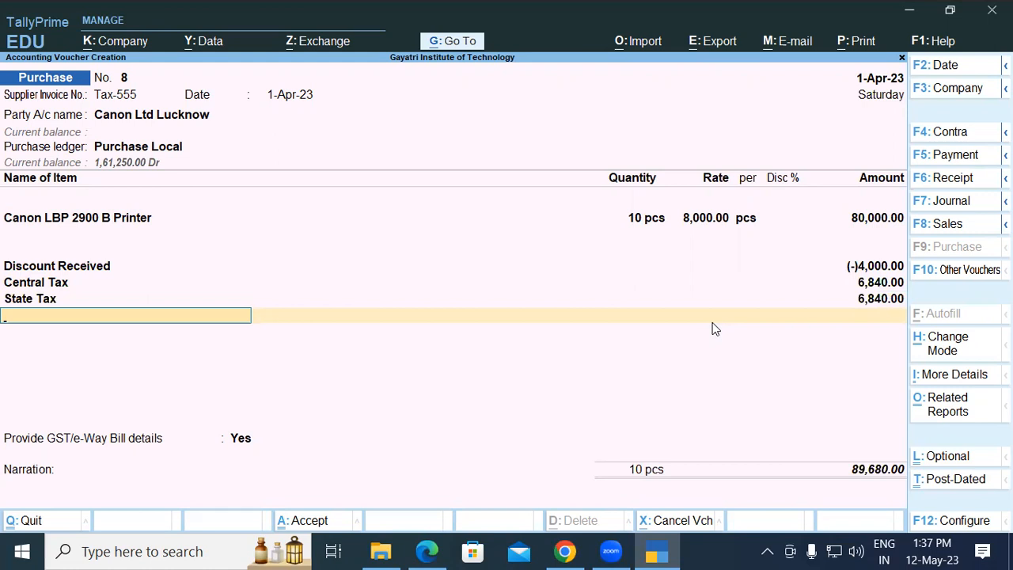
Step: Switch to the PDF in Edge, examine the tax amounts and invoice total for exercise 10, and return to TallyPrime
key(alt)
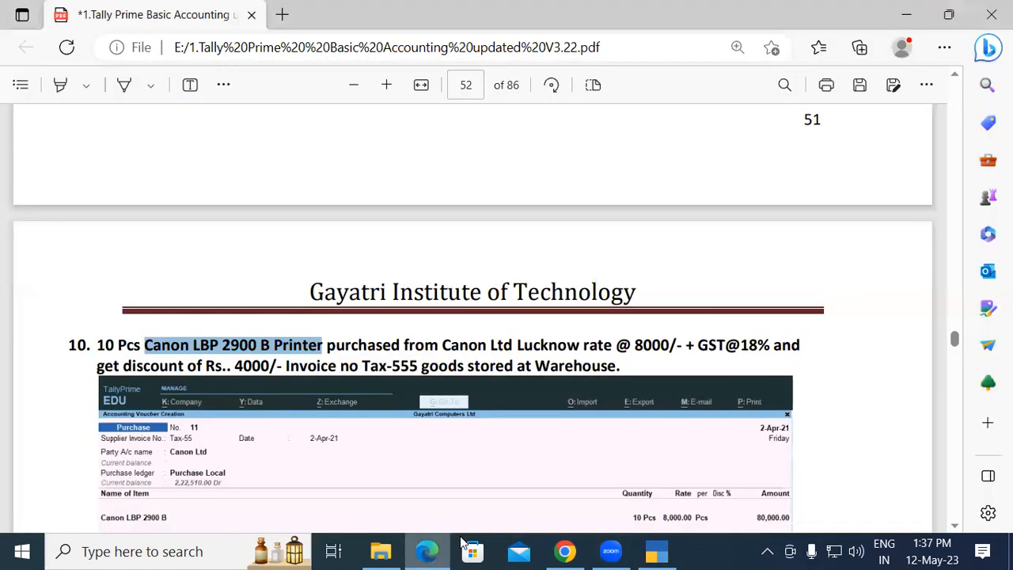
click(954, 525)
click(955, 527)
click(955, 526)
click(955, 526)
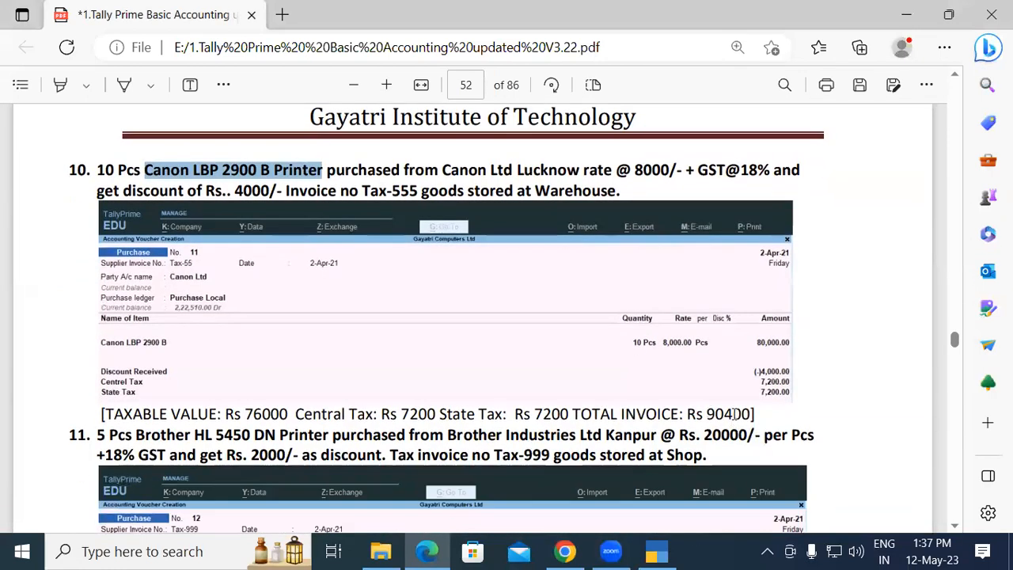
drag(707, 413, 744, 419)
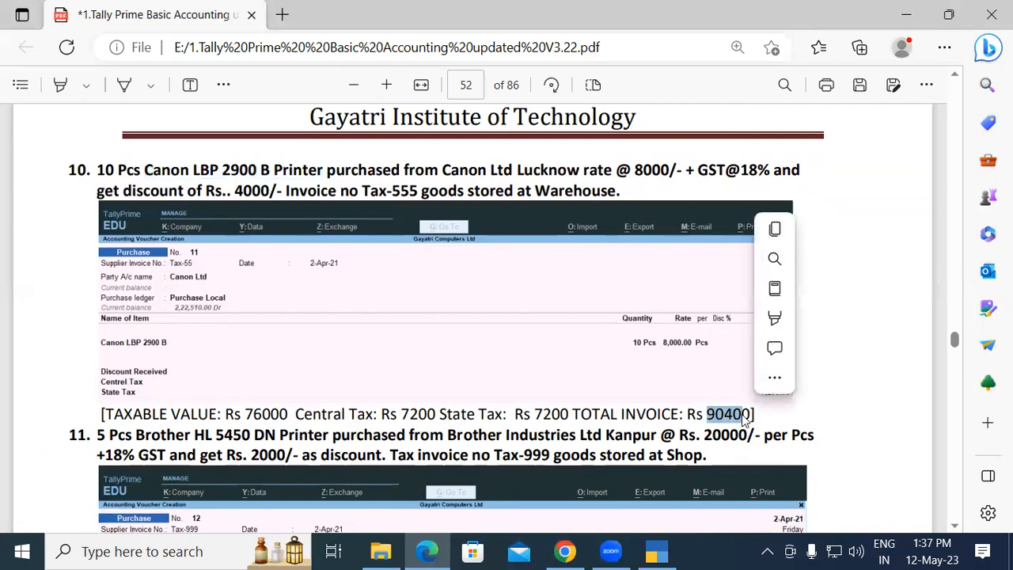
click(657, 551)
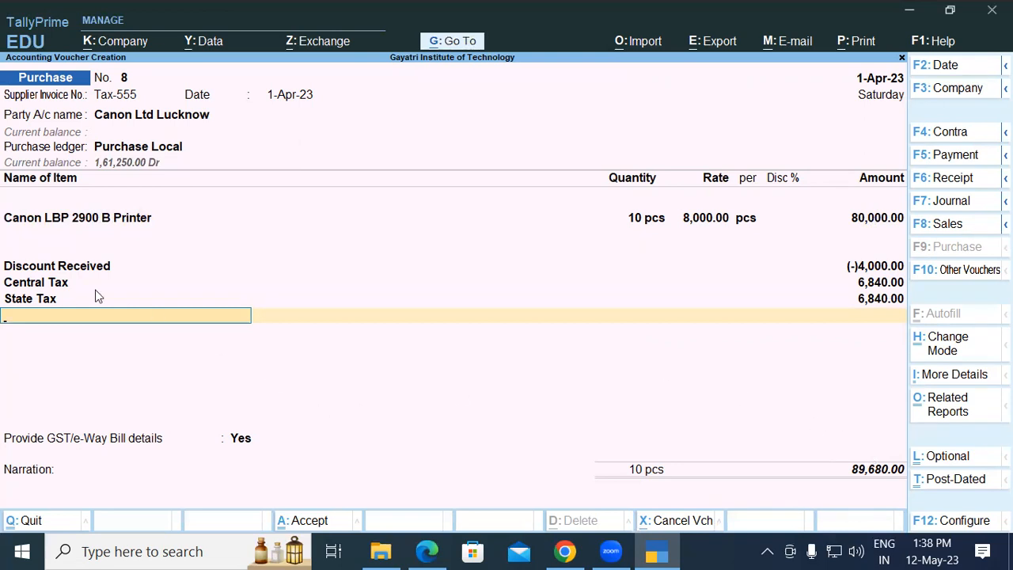
Step: Alter the Discount Received ledger from the voucher, setting its inclusion in assessable value calculation to Not Applicable, and save it
click(22, 269)
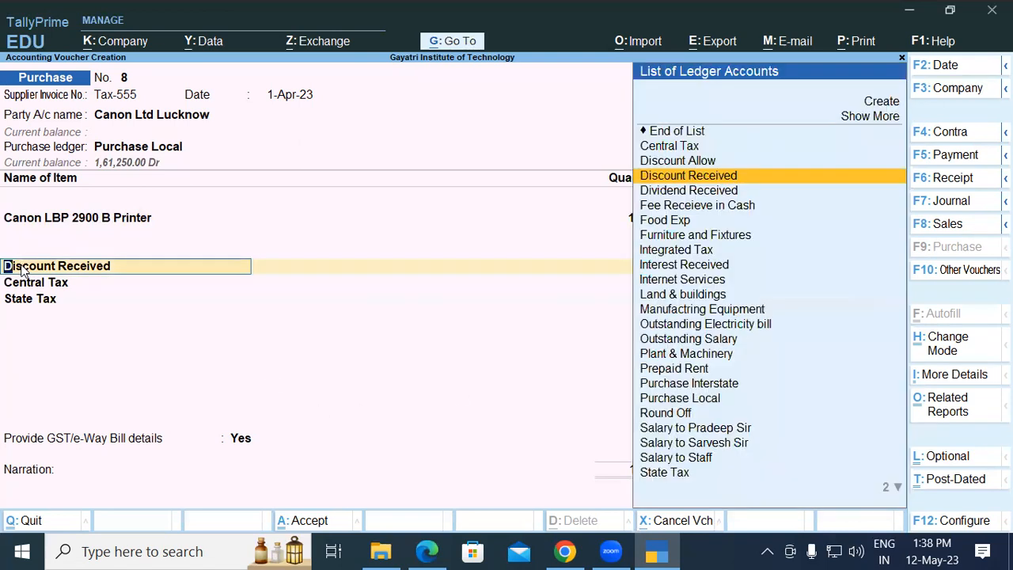
key(ctrl)
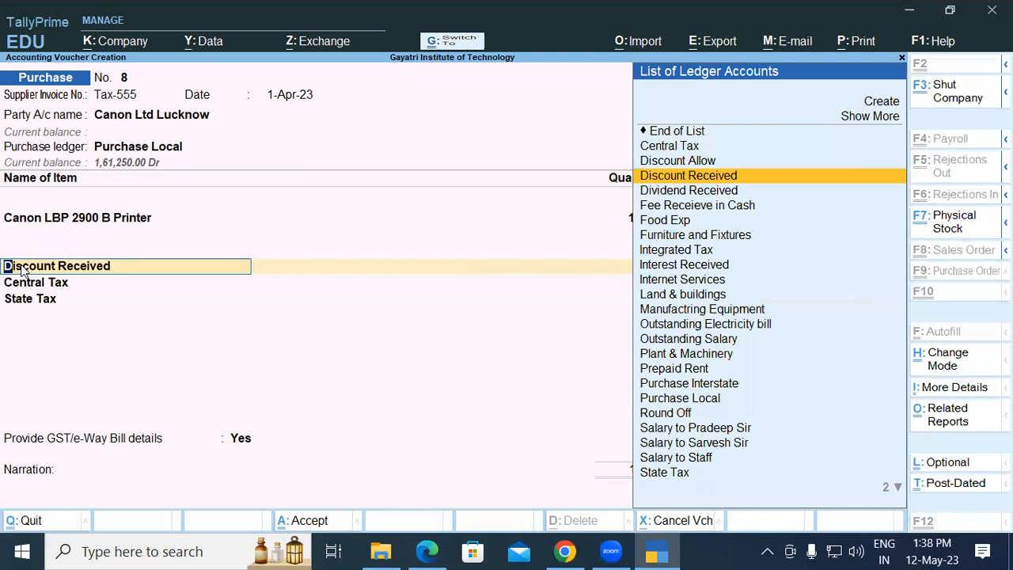
key(ctrl+Return)
key(Return)
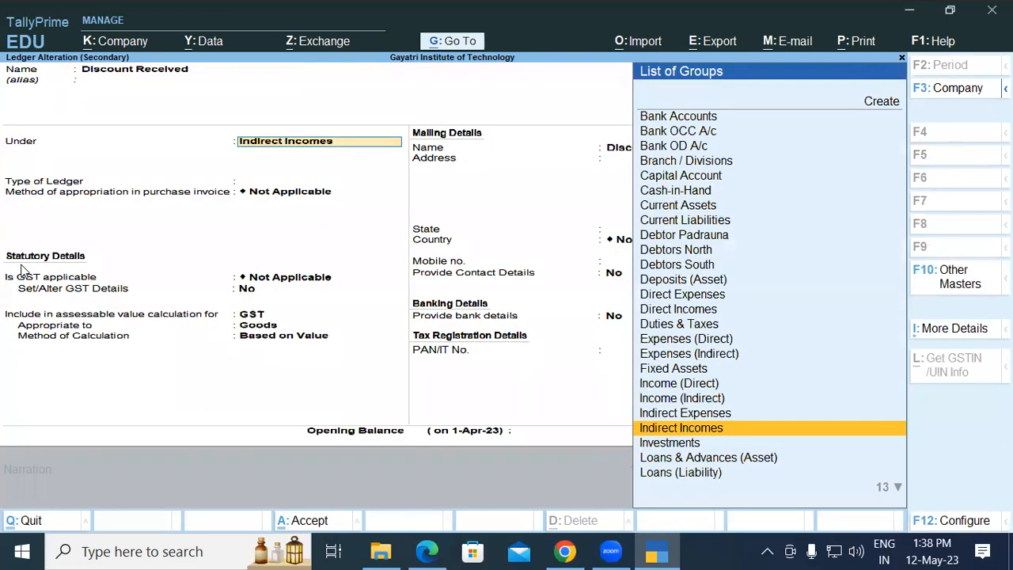
key(Return)
key(Return)
key(Return)
key(Return)
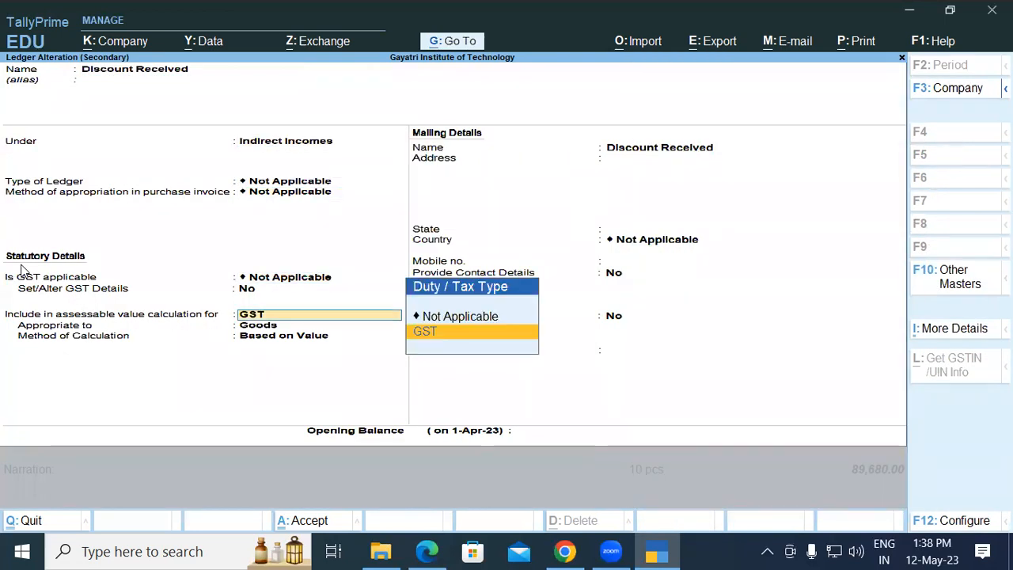
key(Up)
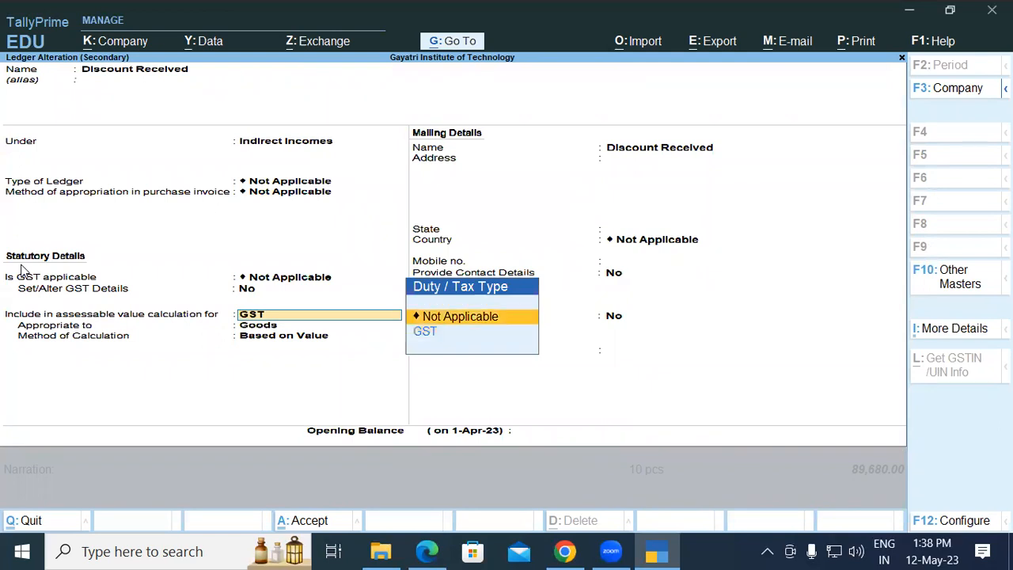
key(Return)
key(Return)
key(Return)
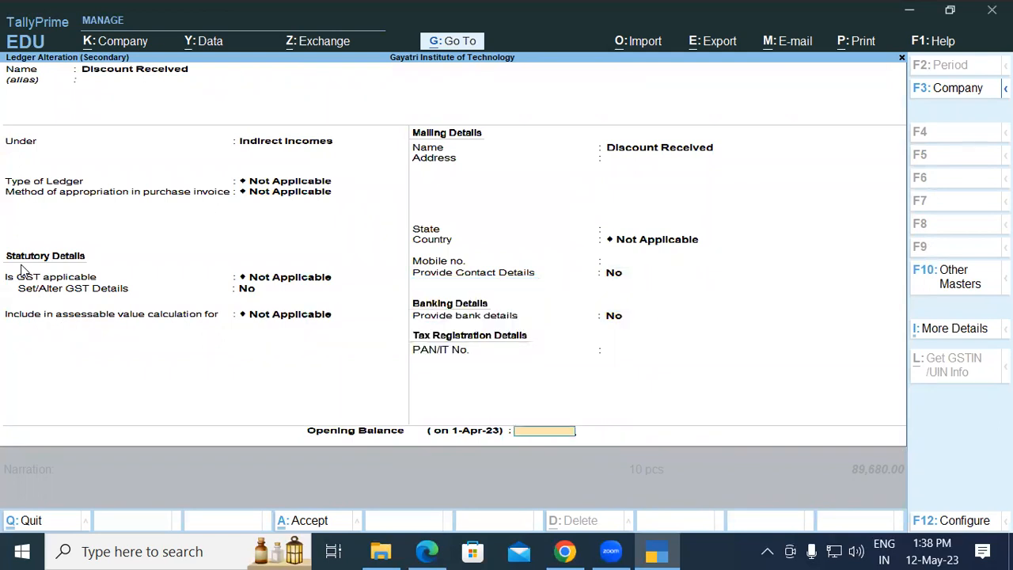
key(Return)
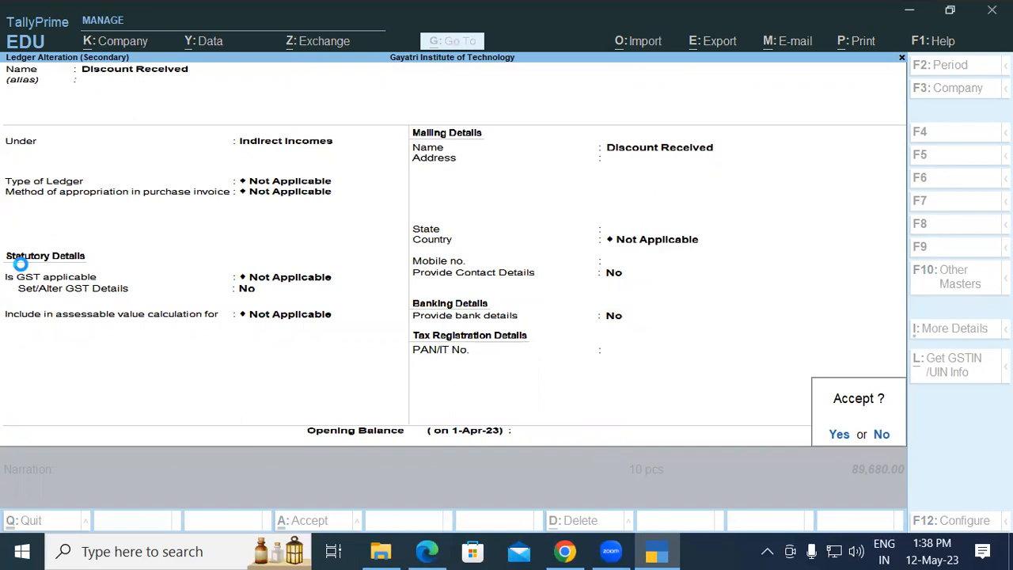
key(Return)
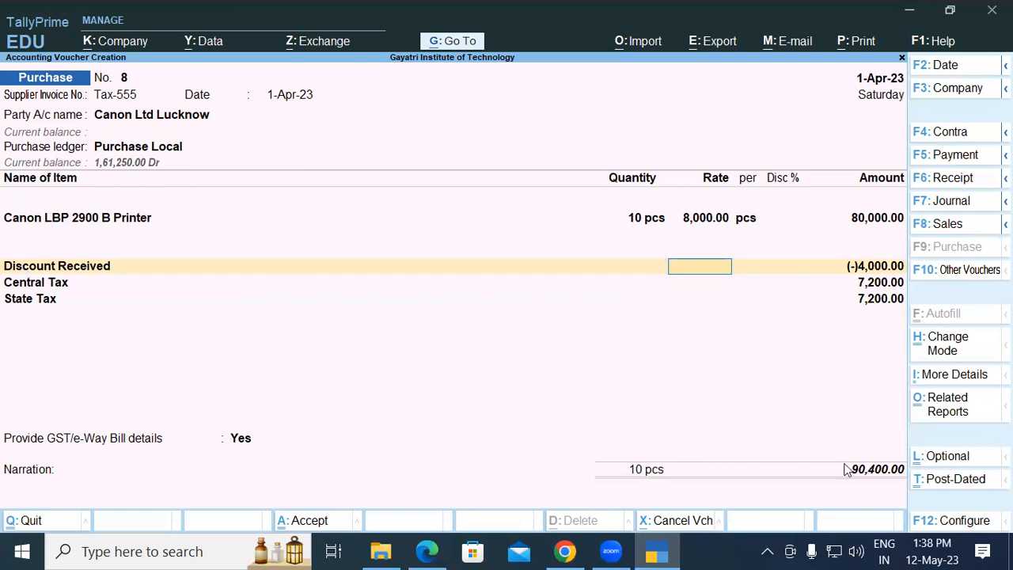
Step: Alter the Discount Received ledger to be included in assessable value calculation for GST, appropriated to Goods and Based on Value, and save it
click(68, 273)
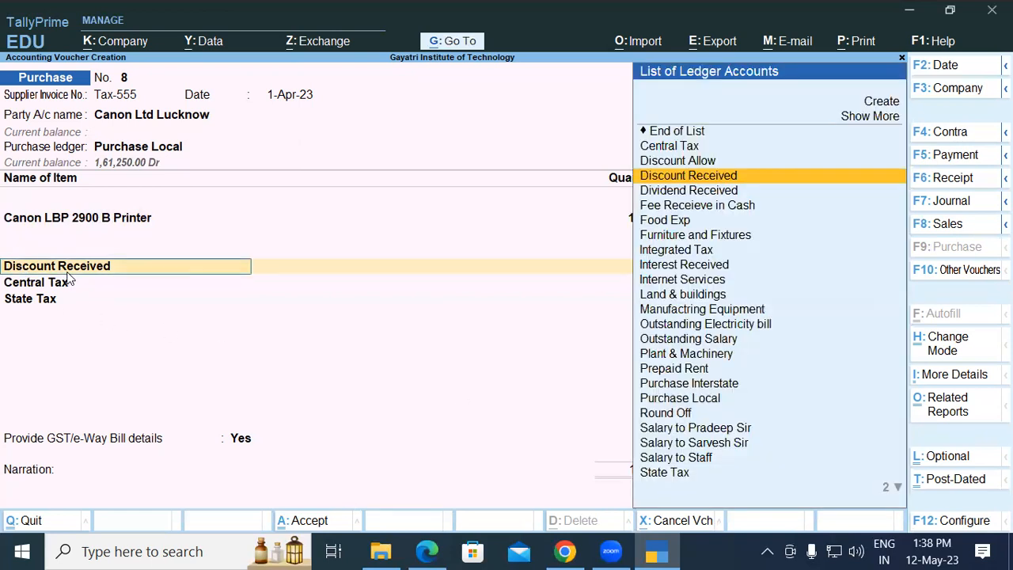
key(ctrl+Return)
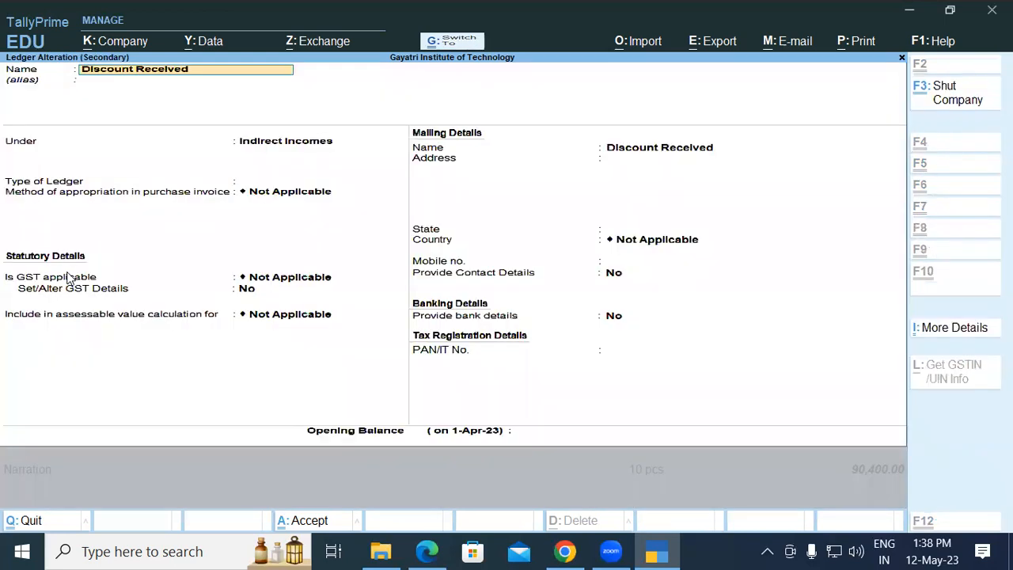
key(Return)
key(Return)
key(Return)
key(Return)
key(Return)
key(Return)
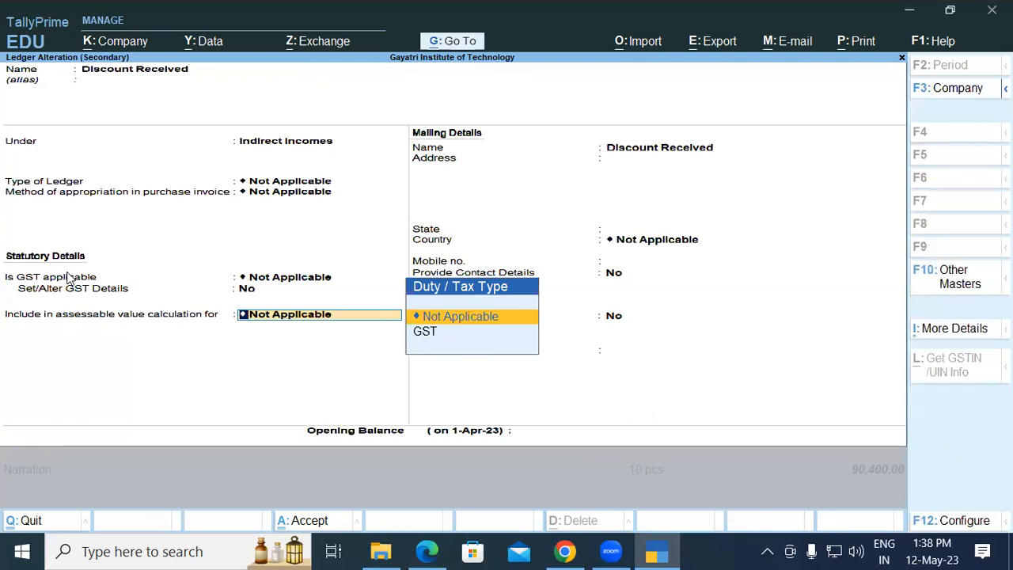
key(Down)
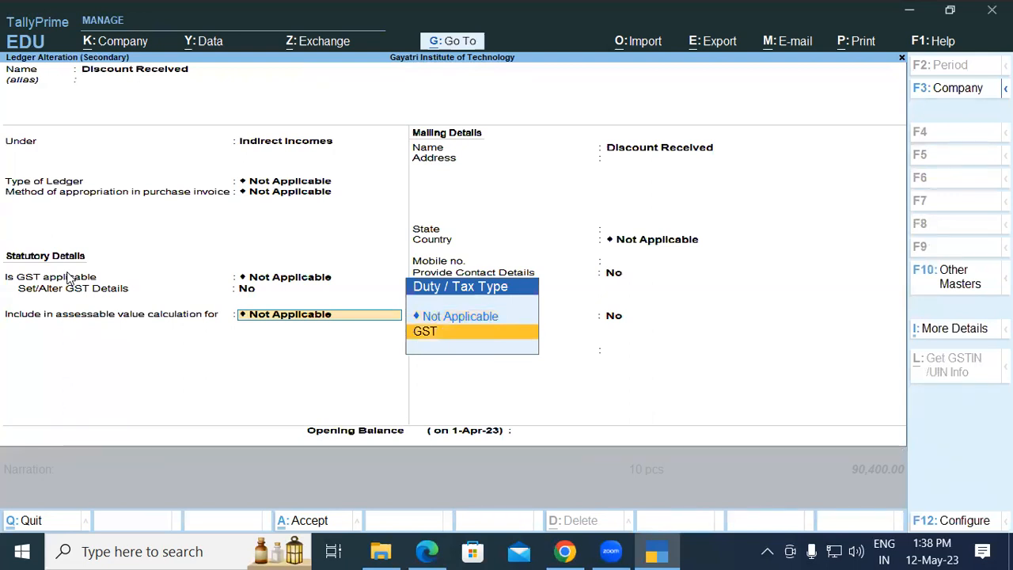
key(Return)
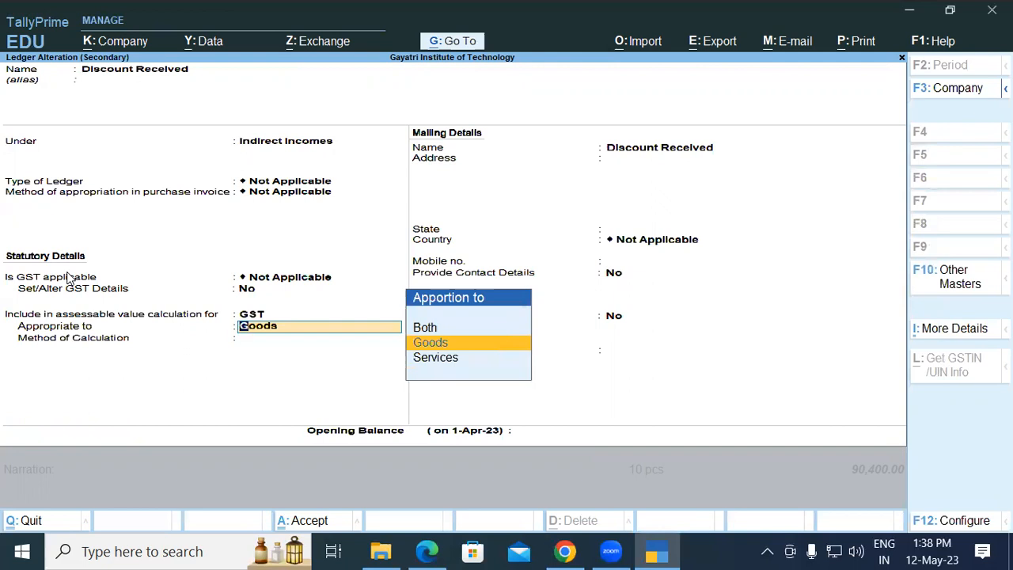
key(Return)
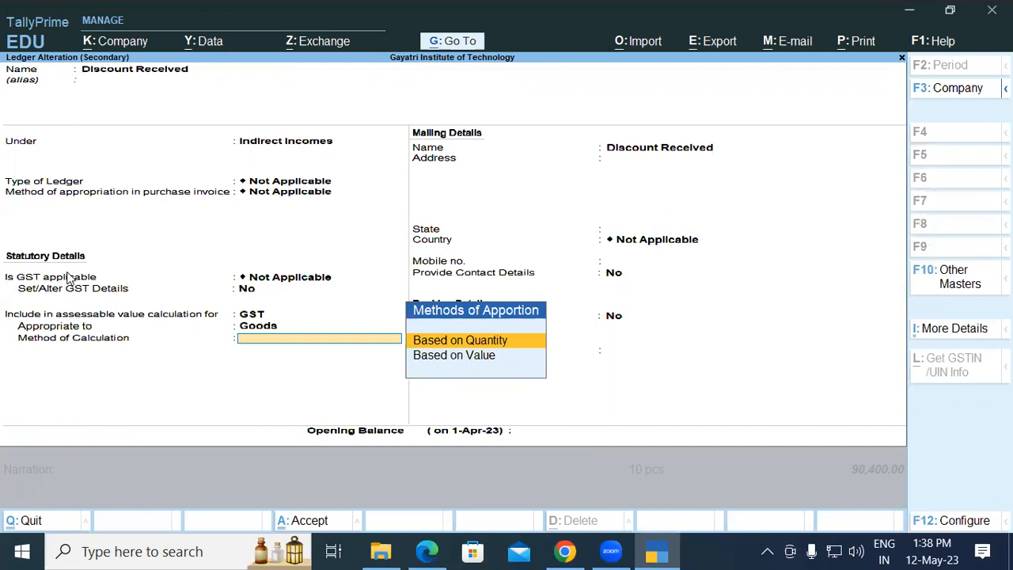
key(Down)
key(Return)
key(Return)
key(Return)
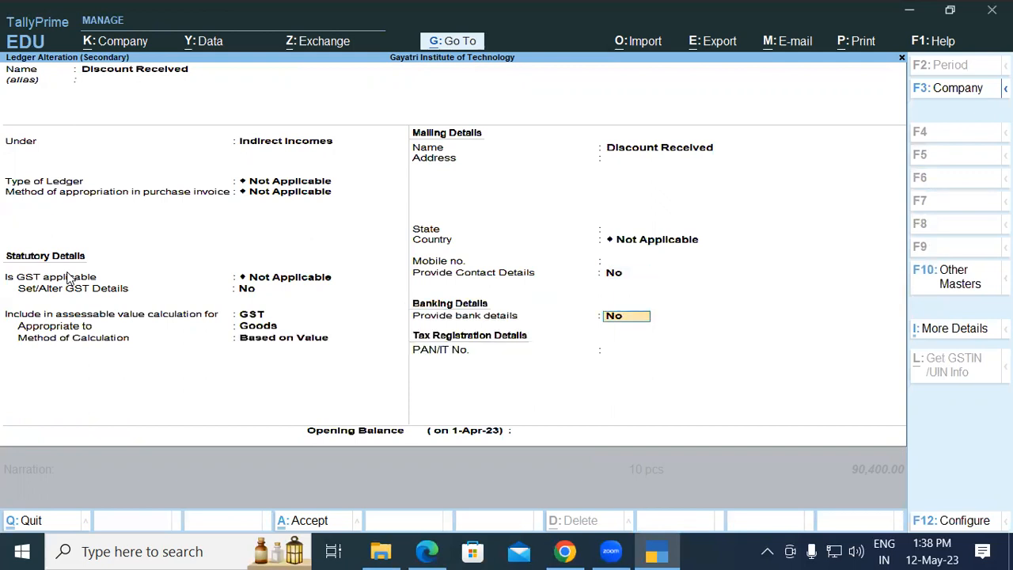
key(Return)
key(Return)
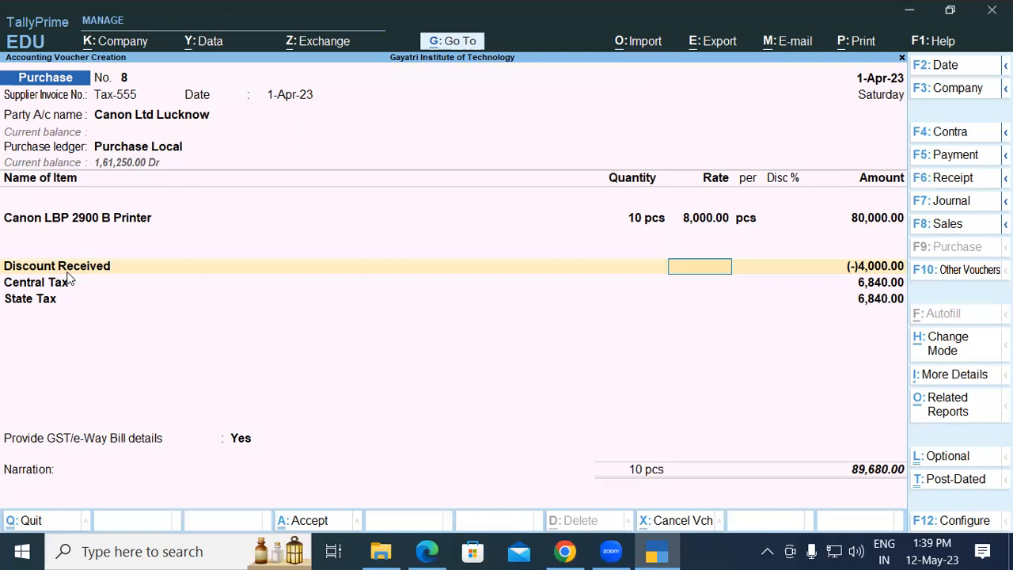
Step: Set Provide GST/e-Way Bill details to No and save the Canon Ltd Lucknow purchase voucher without a narration
key(Return)
key(Return)
key(Return)
key(Return)
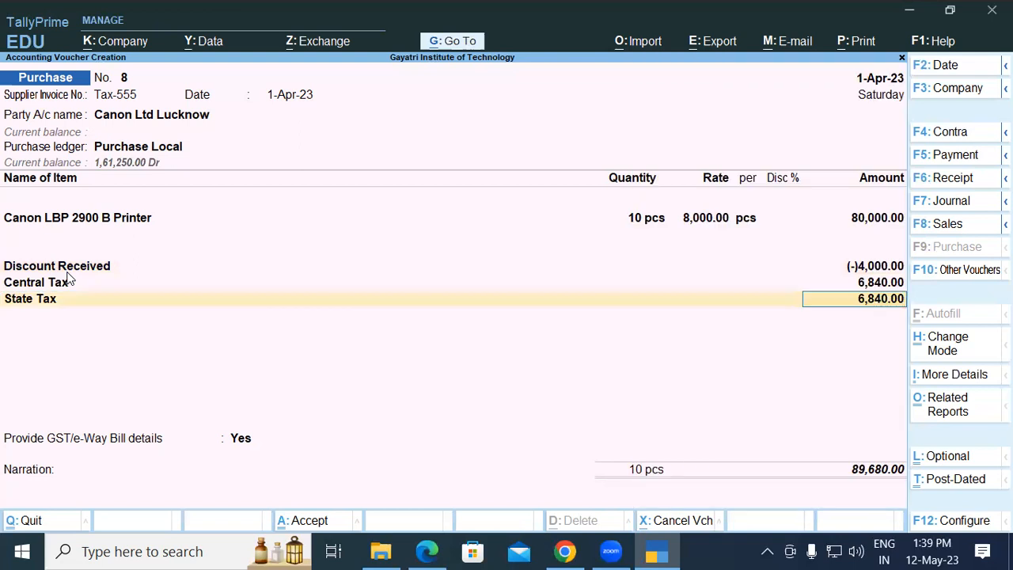
key(Return)
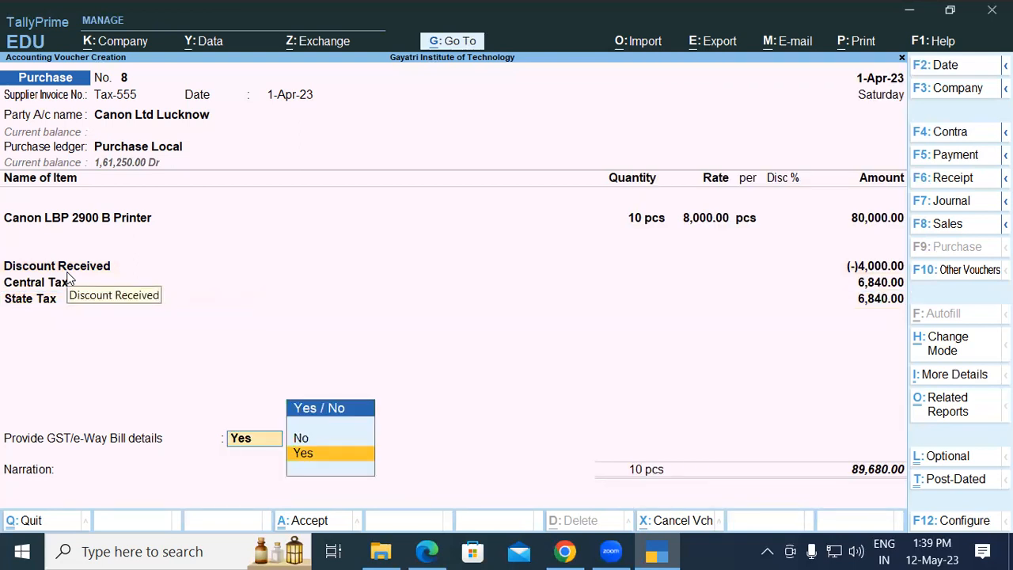
key(Up)
key(Return)
key(Return)
key(Return)
key(Return)
key(Return)
key(Return)
key(Return)
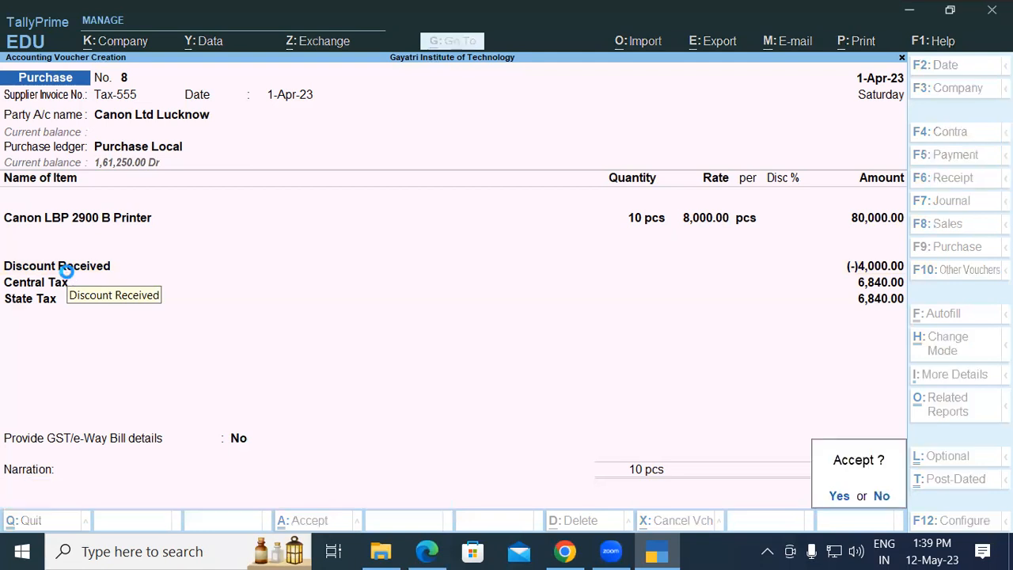
key(Return)
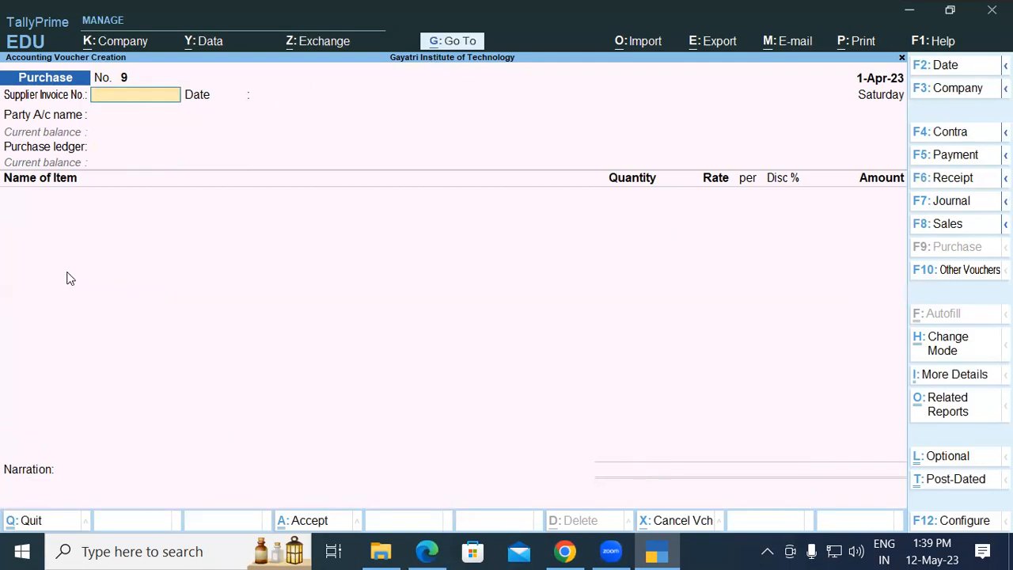
Step: Switch to the PDF in Edge and examine the quantity, printer model and supplier given in exercise 11
key(alt)
key(alt+Tab)
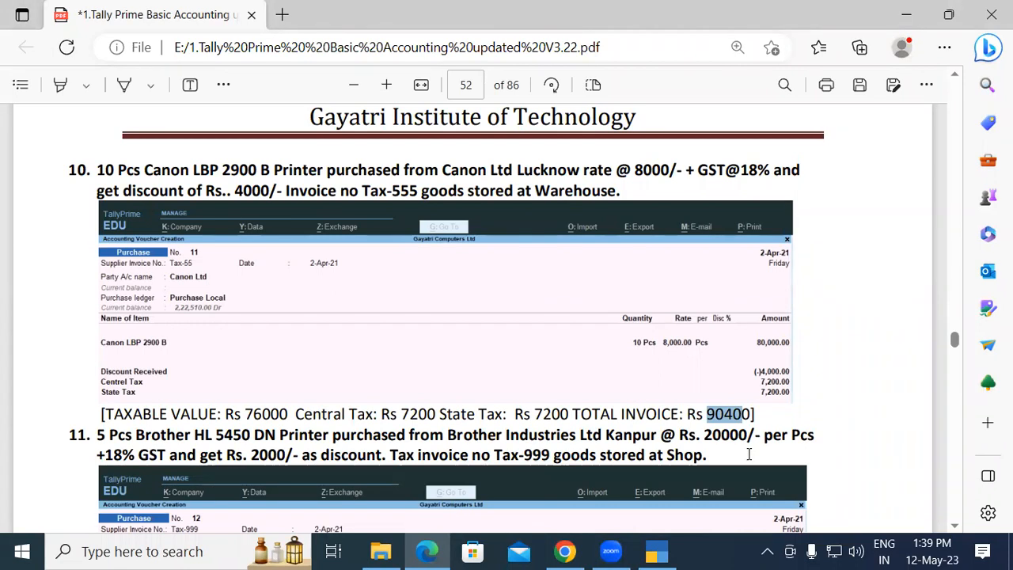
scroll(956, 522, down, 3)
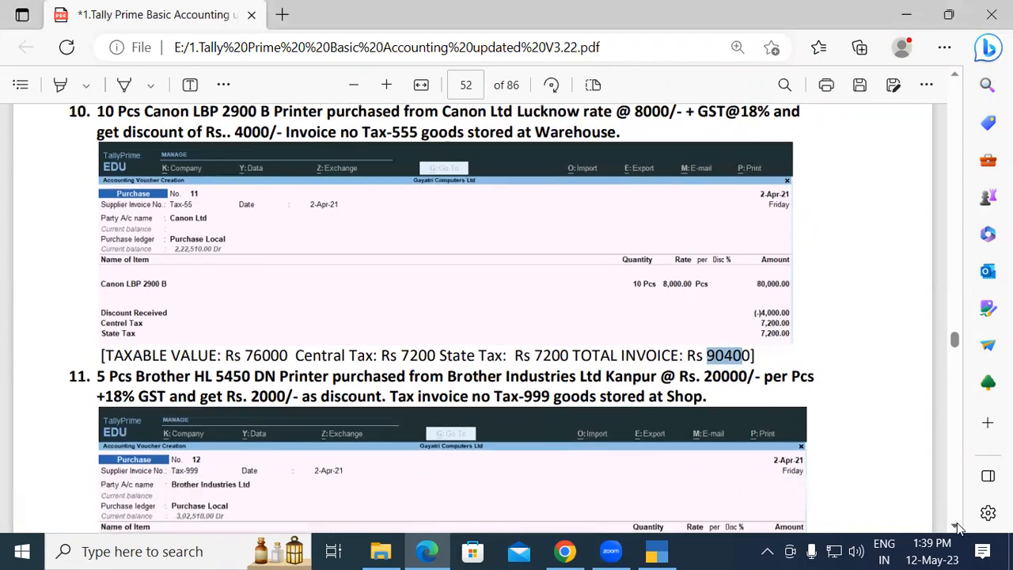
click(384, 317)
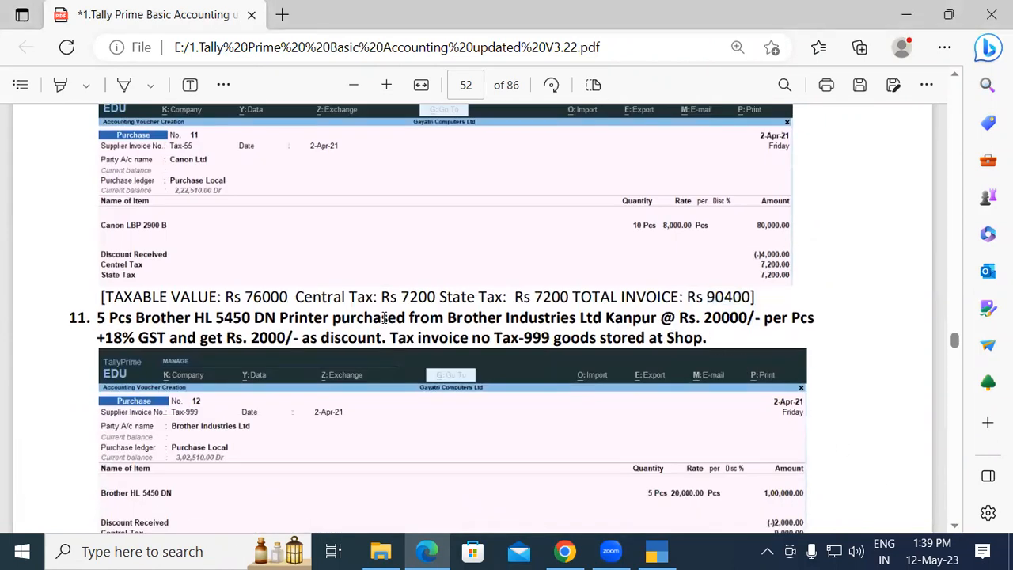
double_click(101, 317)
drag(101, 318, 175, 324)
click(139, 323)
drag(448, 321, 558, 321)
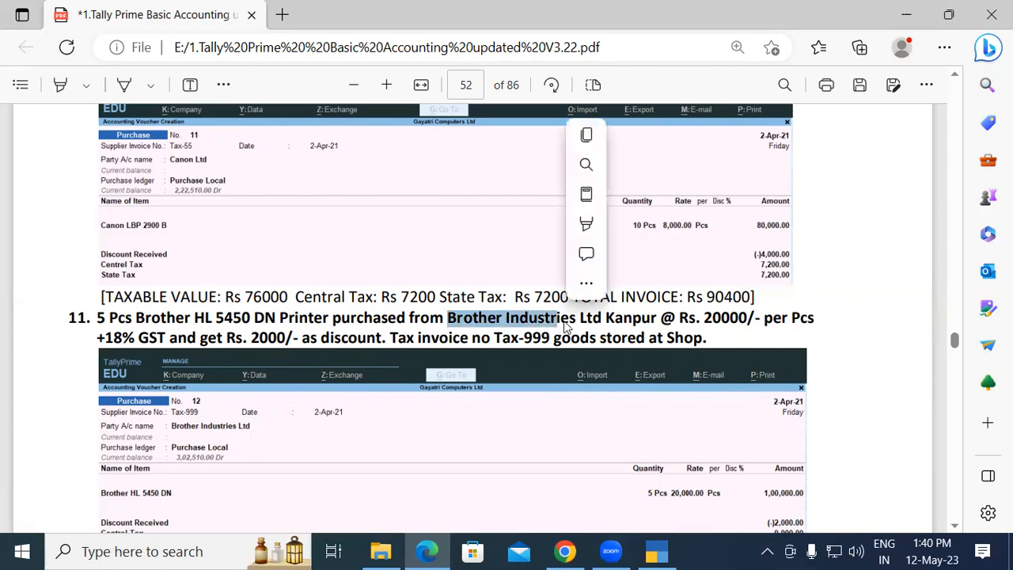
click(605, 321)
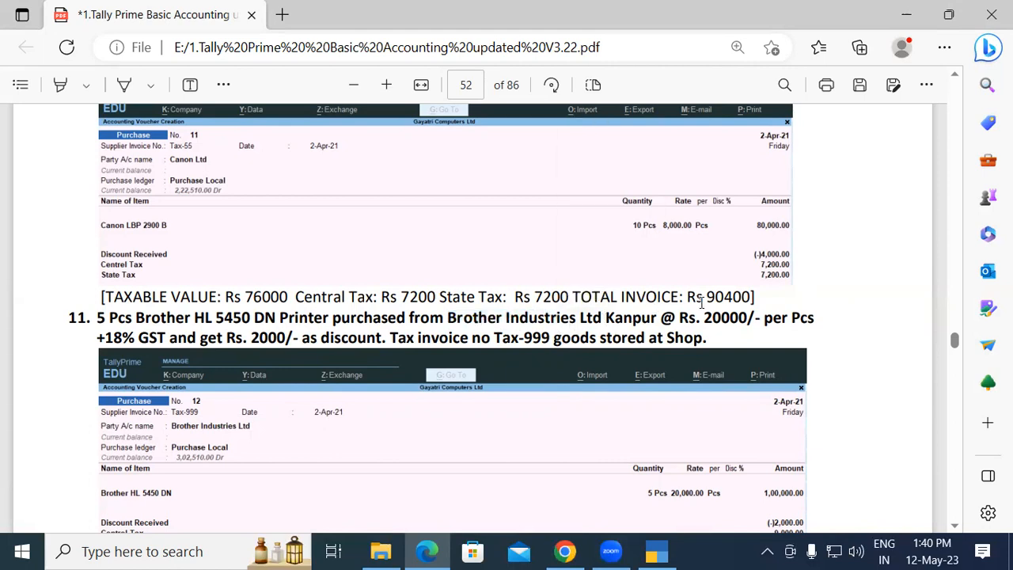
Step: Examine exercise 11's rate, GST percentage, discount and invoice total in the PDF, and return to TallyPrime
drag(703, 317, 747, 318)
click(747, 317)
drag(108, 337, 141, 338)
click(140, 338)
drag(252, 338, 290, 338)
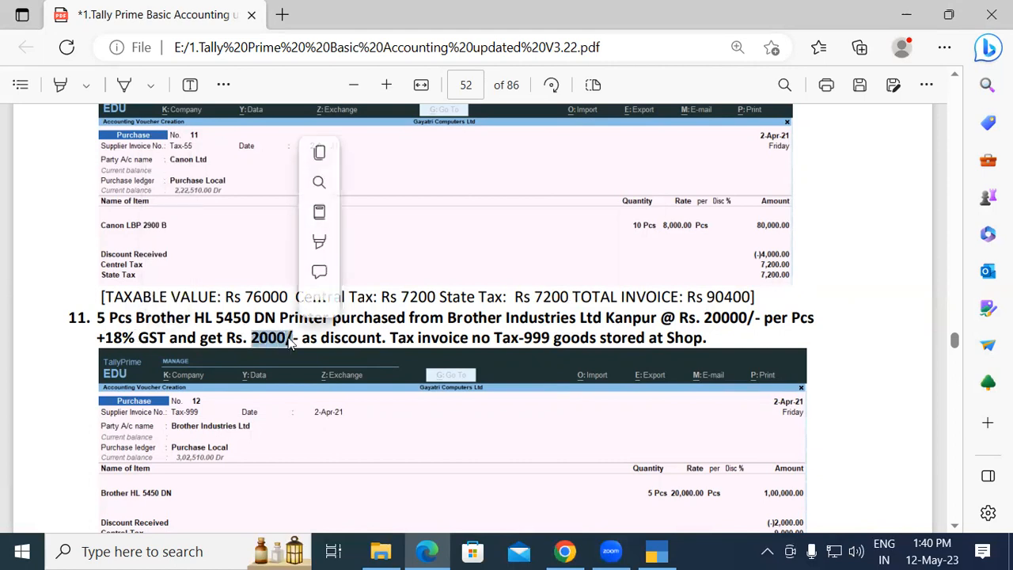
click(290, 337)
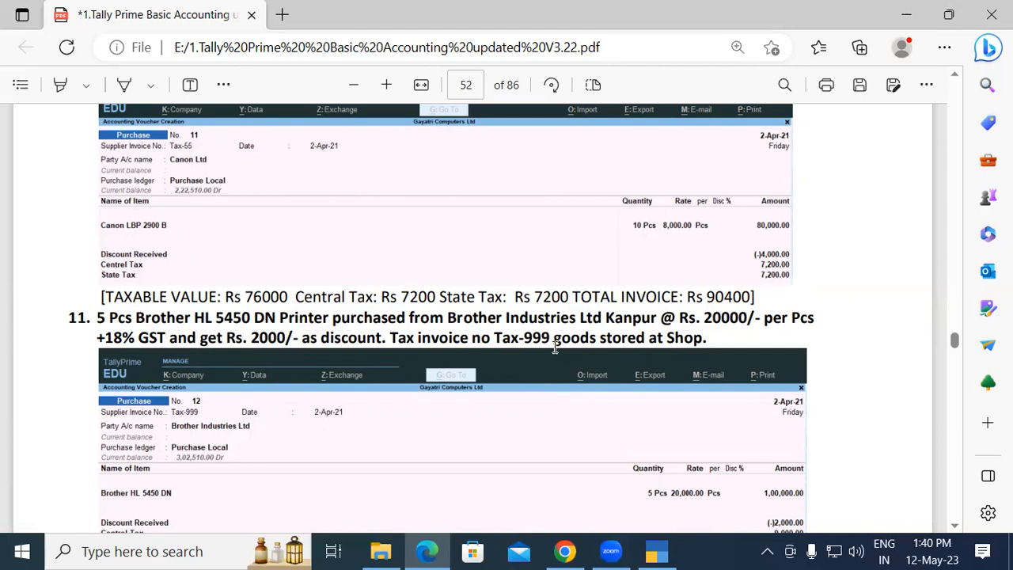
click(956, 525)
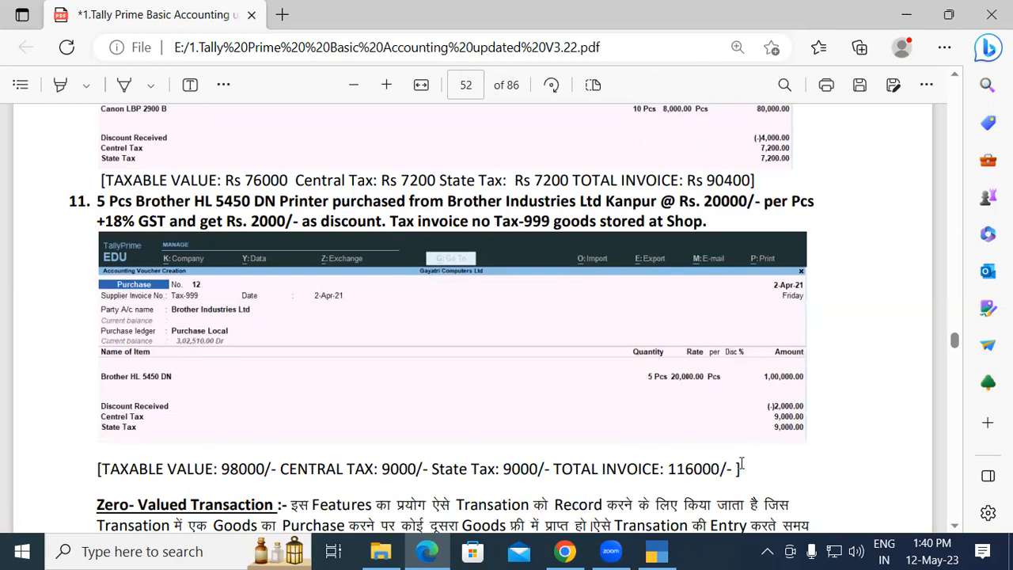
drag(676, 467, 667, 467)
click(656, 551)
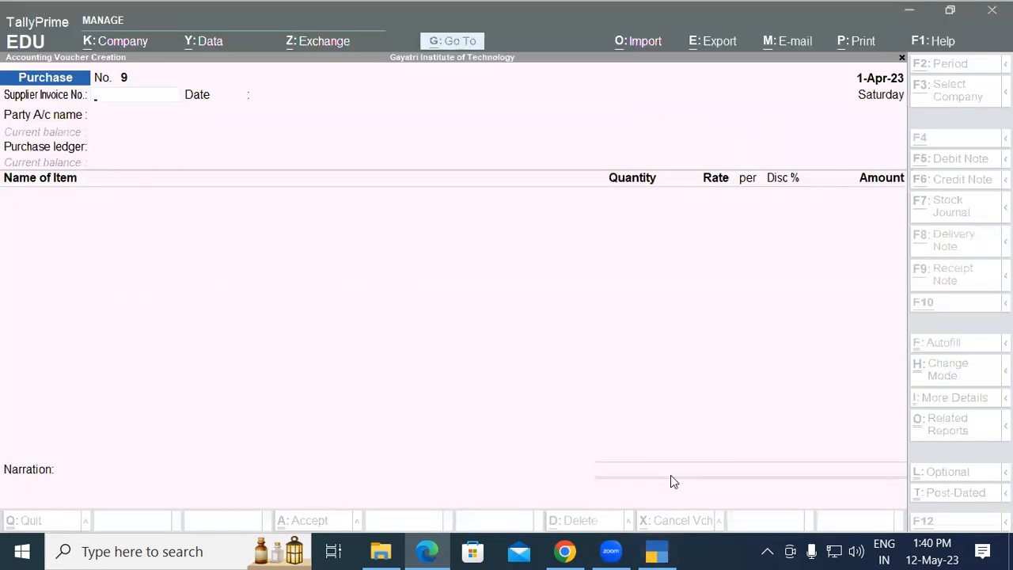
Step: Fill the purchase voucher header with supplier invoice number 01, date 1-Apr-23, party Acer India Pvt.Ltd without receipt details, and ledger Purchase Local
text(01)
key(Return)
key(Return)
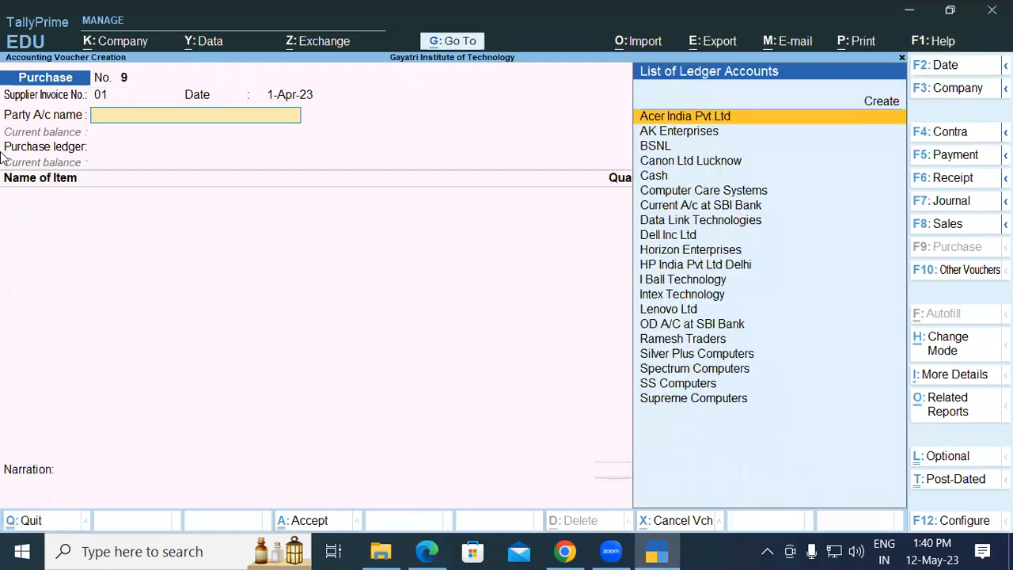
key(Return)
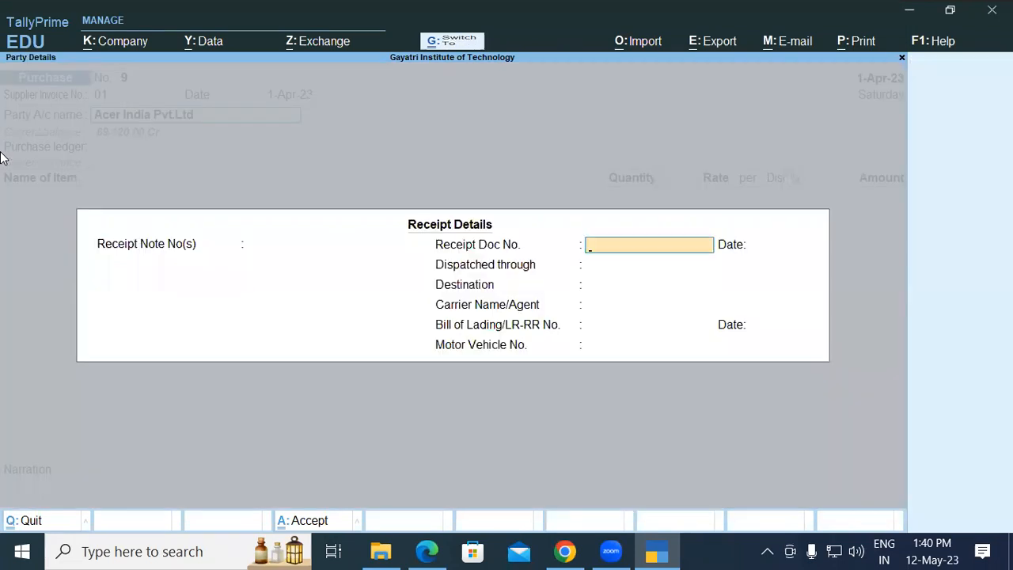
key(ctrl+a)
key(ctrl+a)
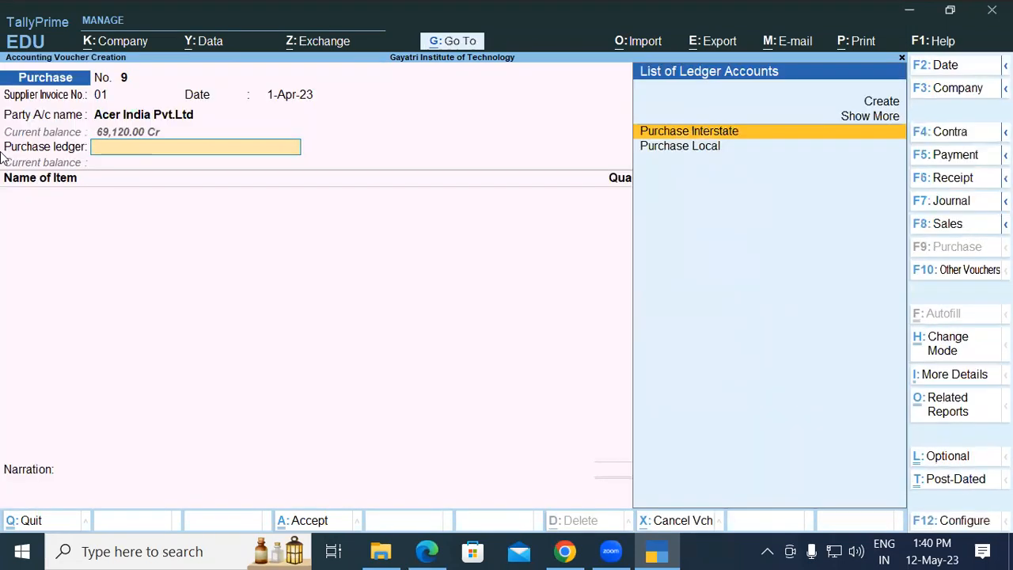
key(Down)
key(Return)
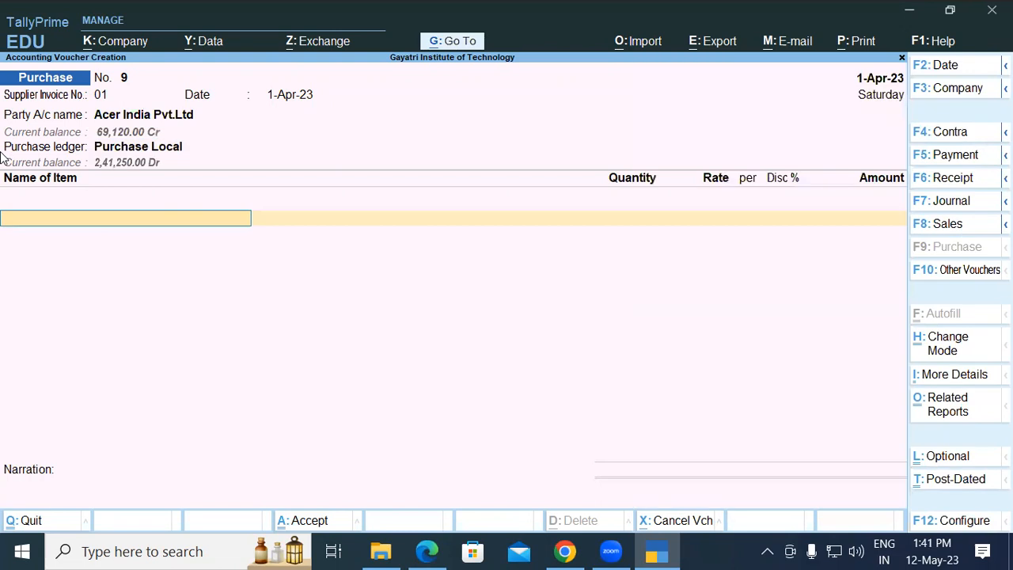
Step: Add the Canon LBP 2900 B Printer as the stock item and allocate it to the Warehouse location
text(Pr)
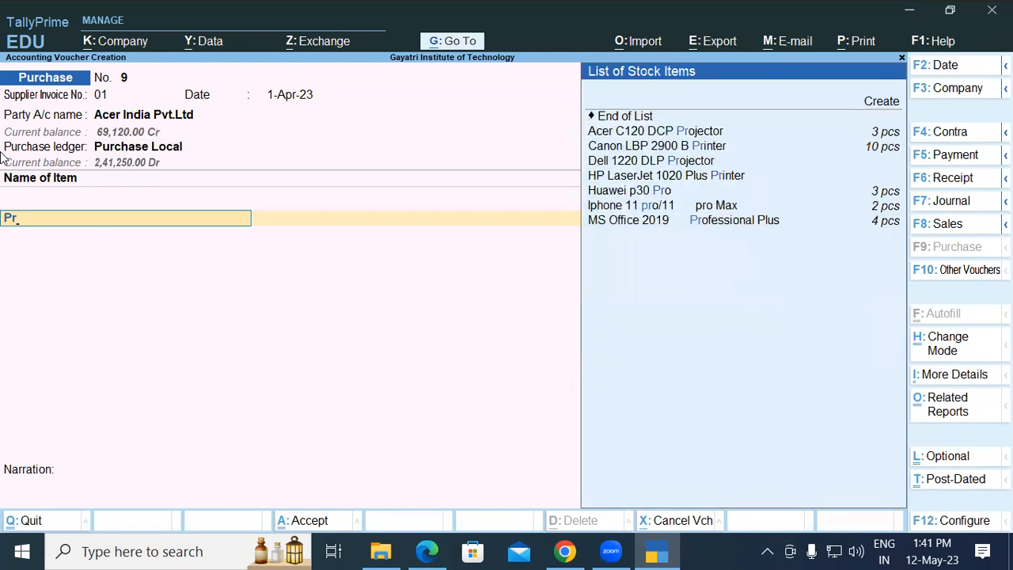
key(Down)
key(Down)
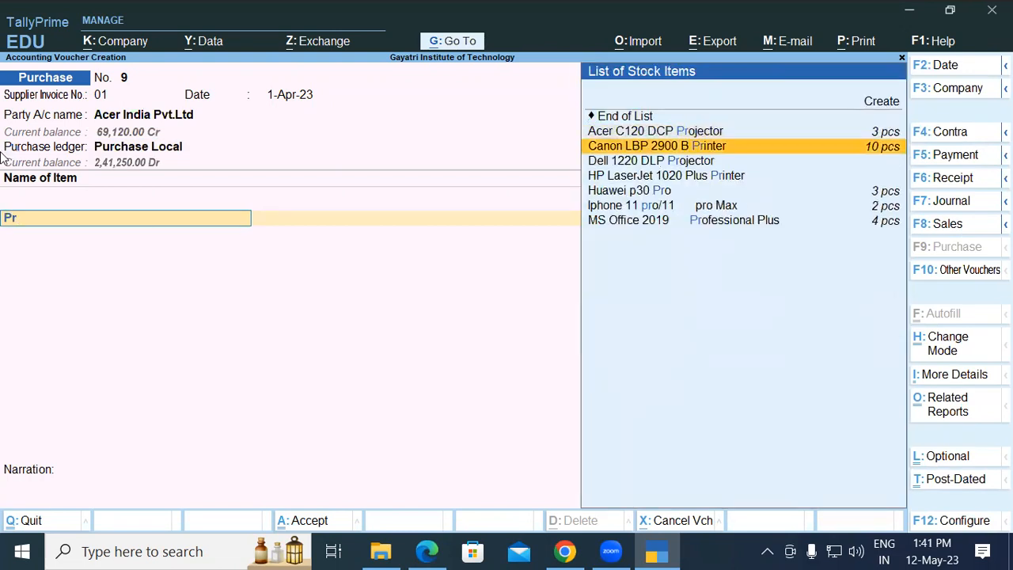
key(Return)
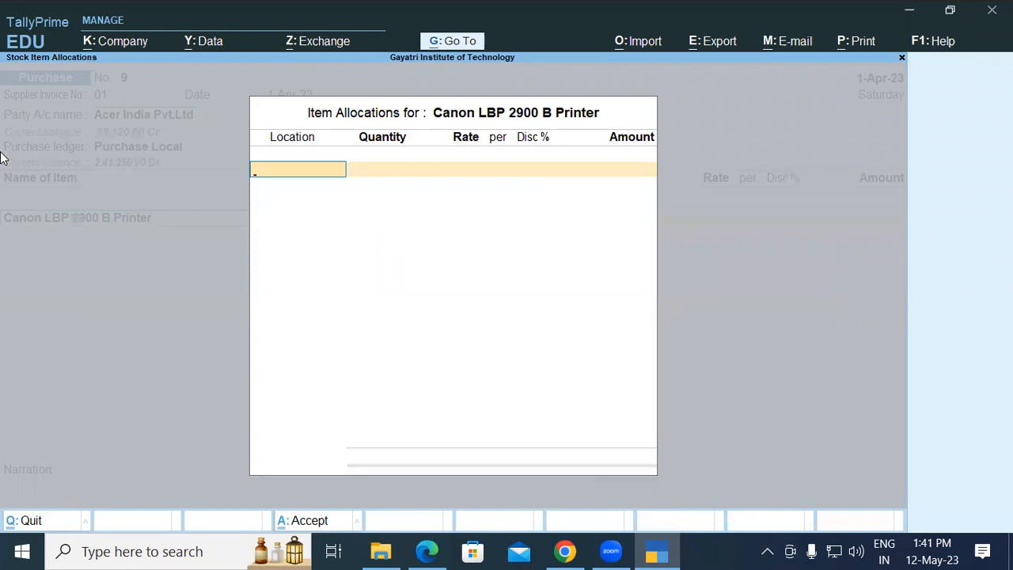
key(Down)
key(Down)
key(Down)
key(Down)
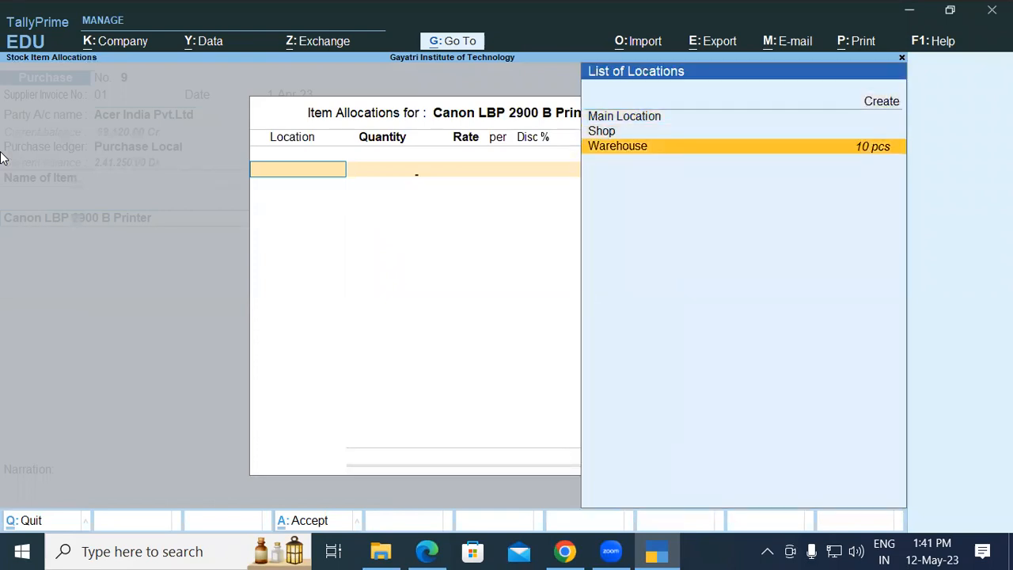
key(Return)
Step: Set the printer's quantity to 5 pcs at a rate of 20,000 and complete the item allocation
text(5)
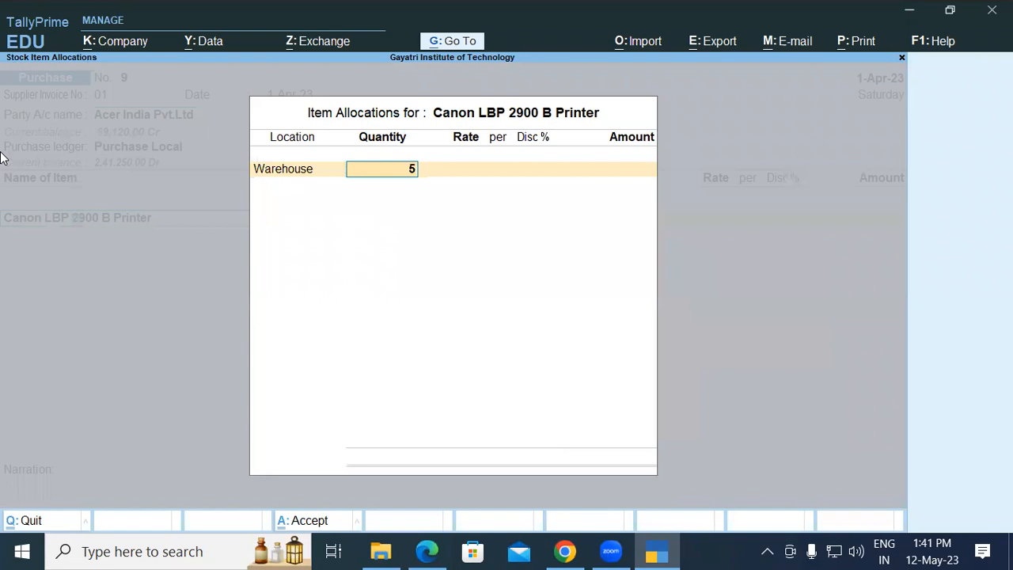
key(Return)
text(20000)
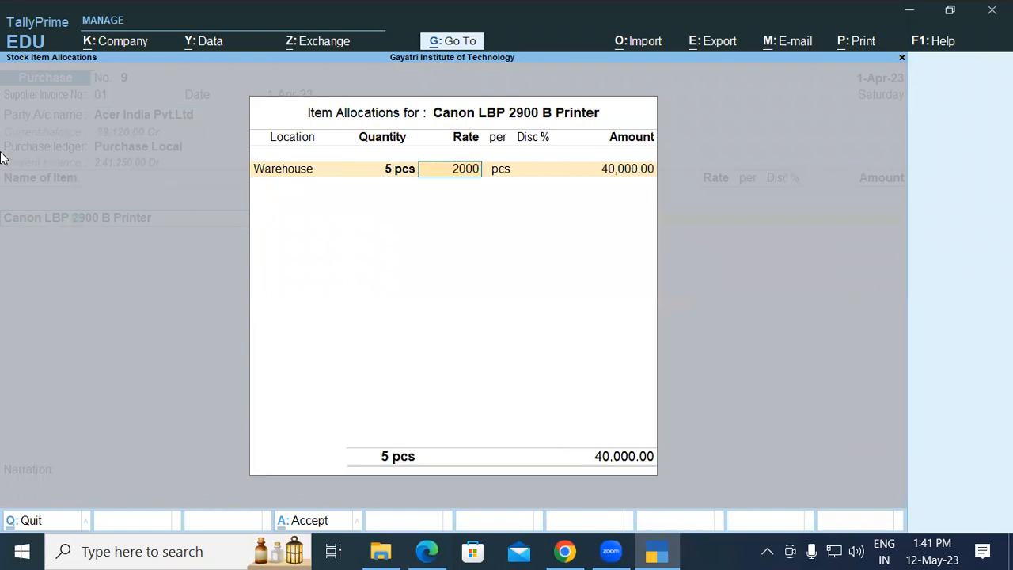
key(Return)
key(Return)
key(Return)
key(Return)
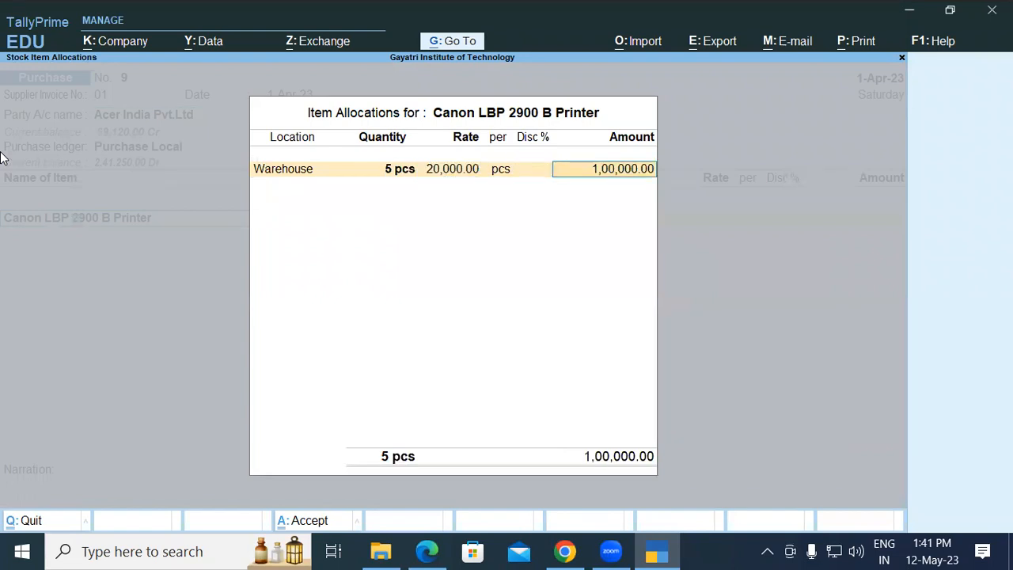
key(Return)
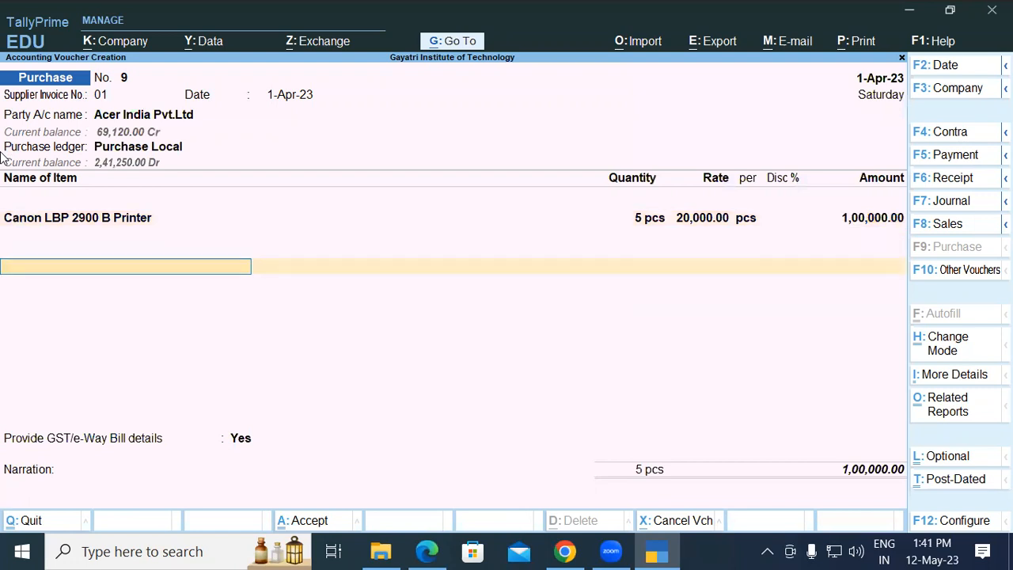
Step: Add the Discount Received ledger below the item with an amount of -2000
text(Dis)
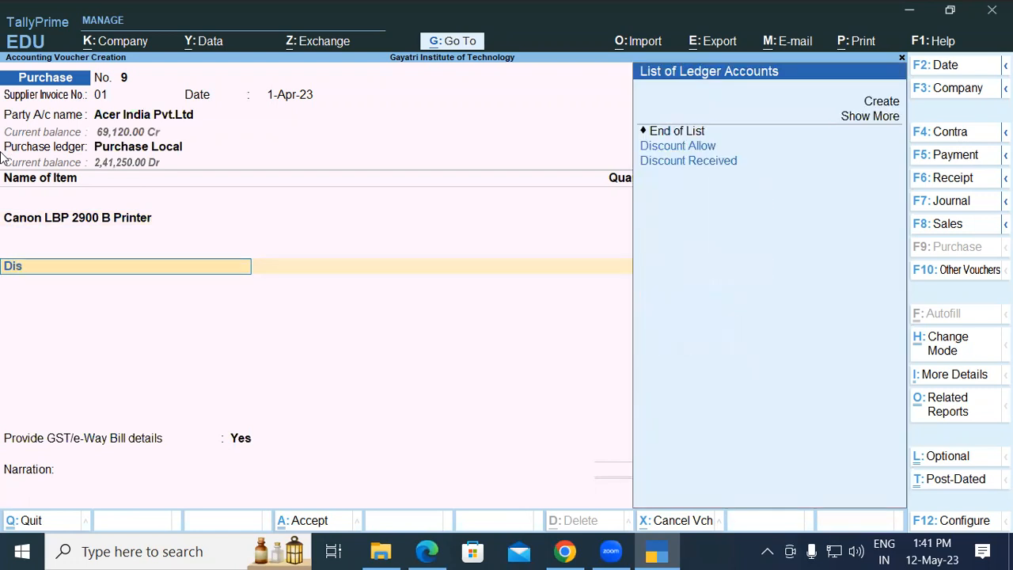
key(Down)
key(Down)
key(Return)
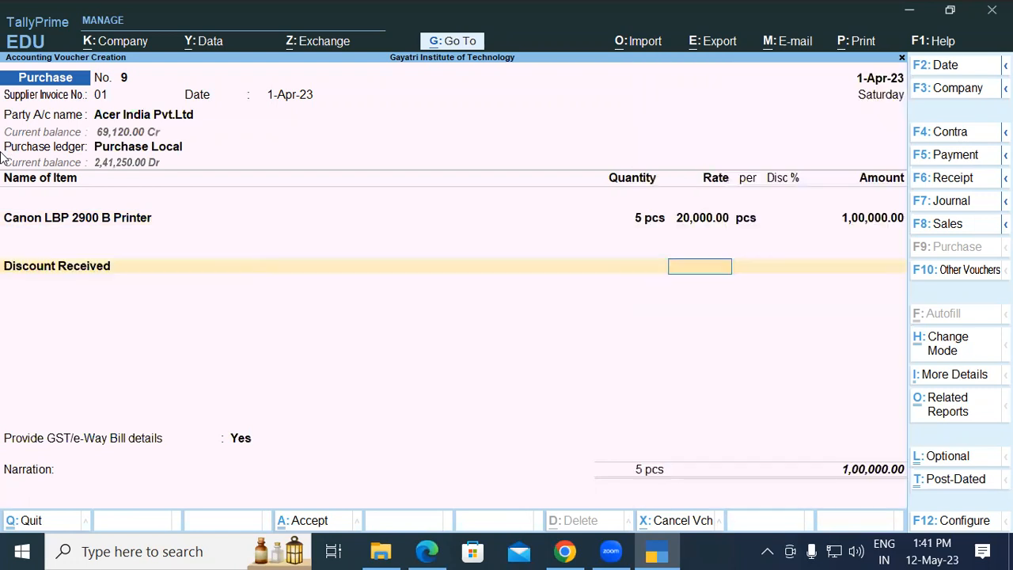
key(Return)
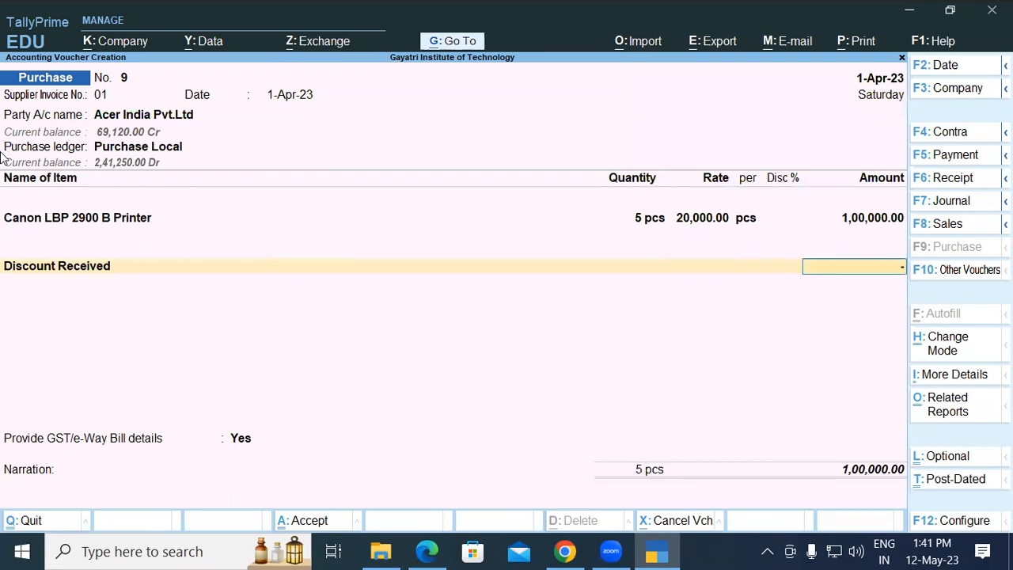
text(-2000)
key(Return)
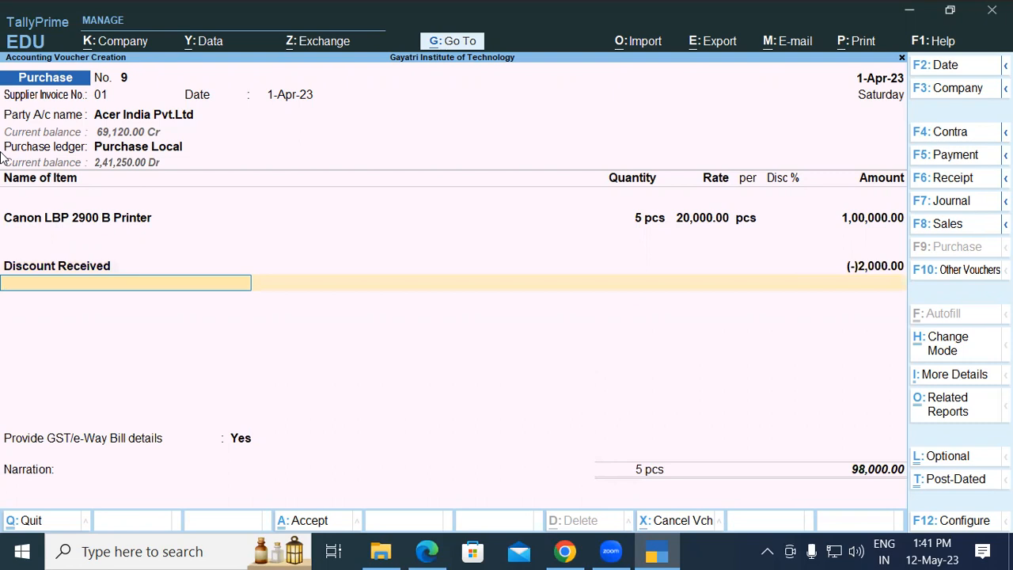
Step: Add the Central Tax and State Tax ledgers to the voucher, accepting their calculated amounts
text(Cen)
key(Return)
text(Sta)
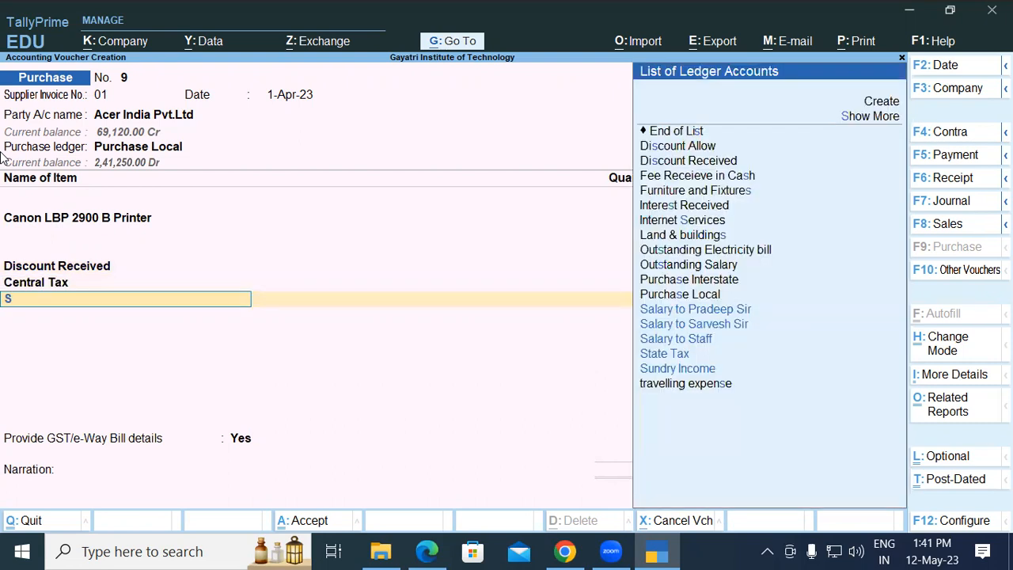
key(Return)
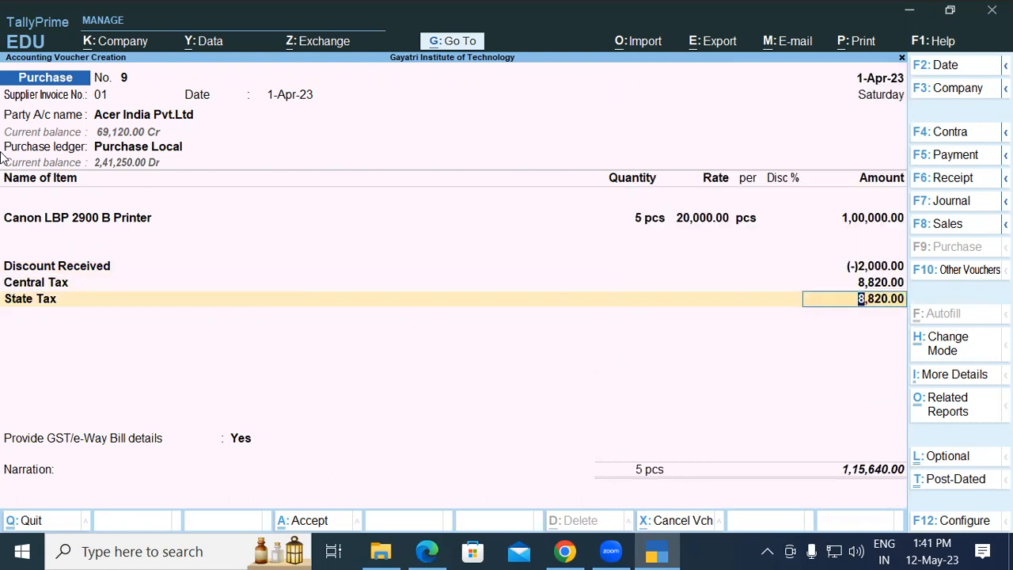
key(Return)
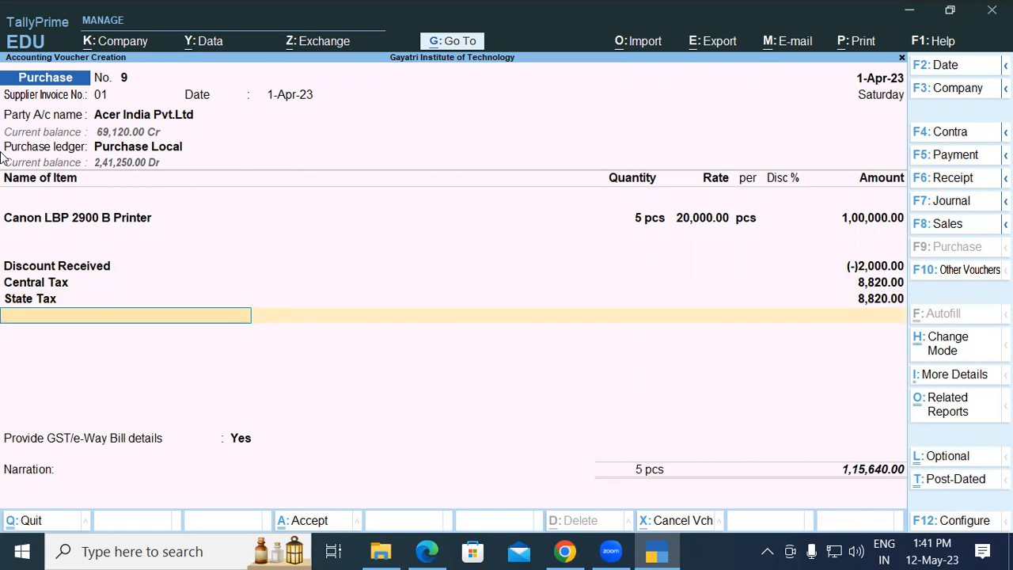
Step: Compare the voucher's tax amounts and total with exercise 11's figures in the PDF in Edge
key(alt+Tab)
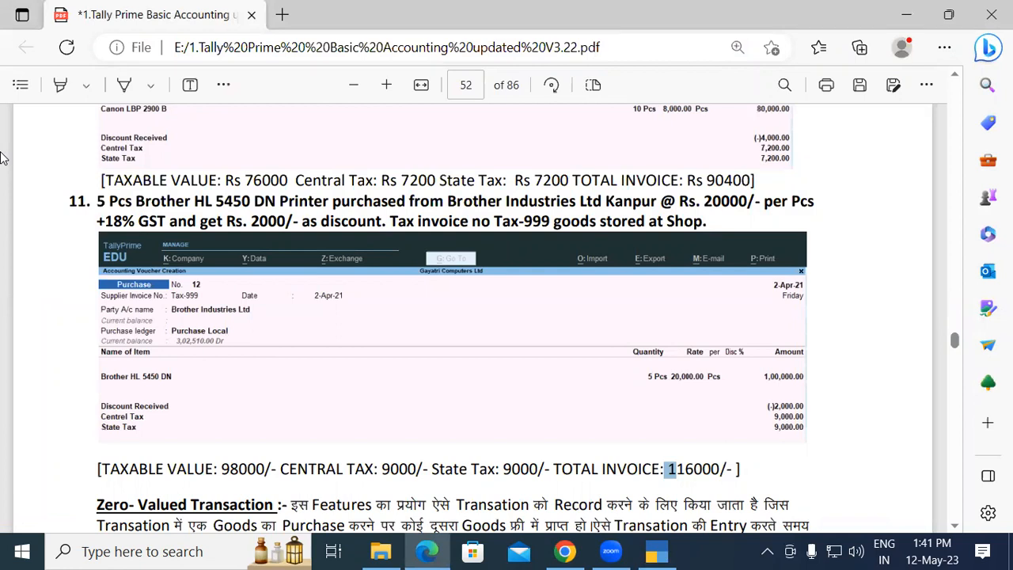
key(alt+Tab)
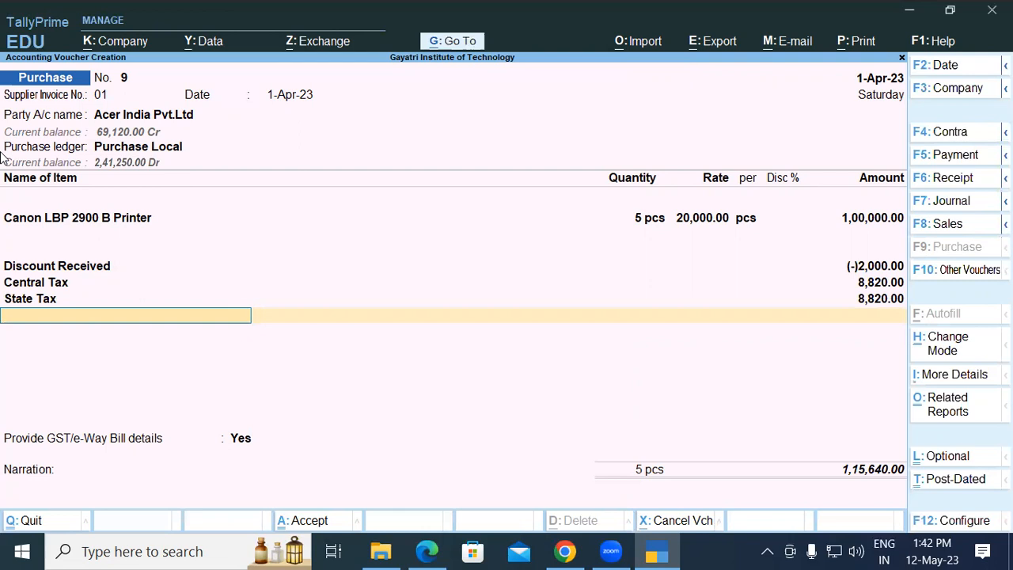
key(alt+Tab)
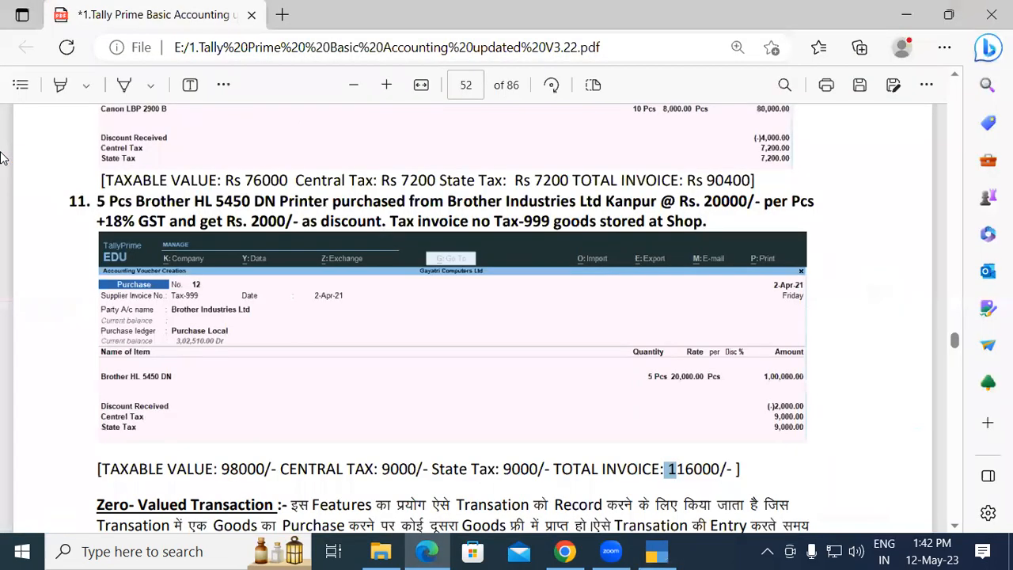